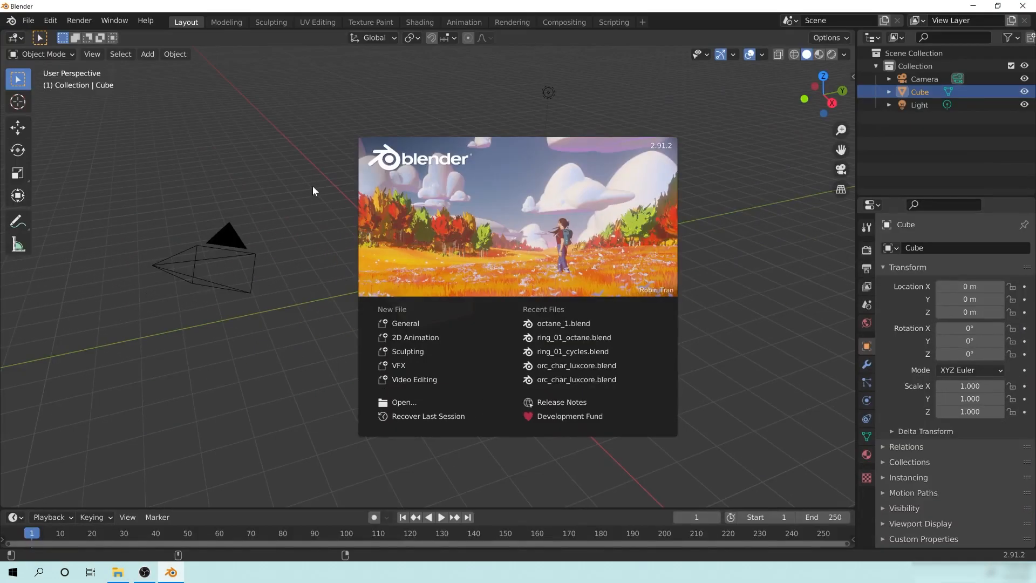
Dismiss the splash screen and look at the default cube scene from several angles
click(639, 264)
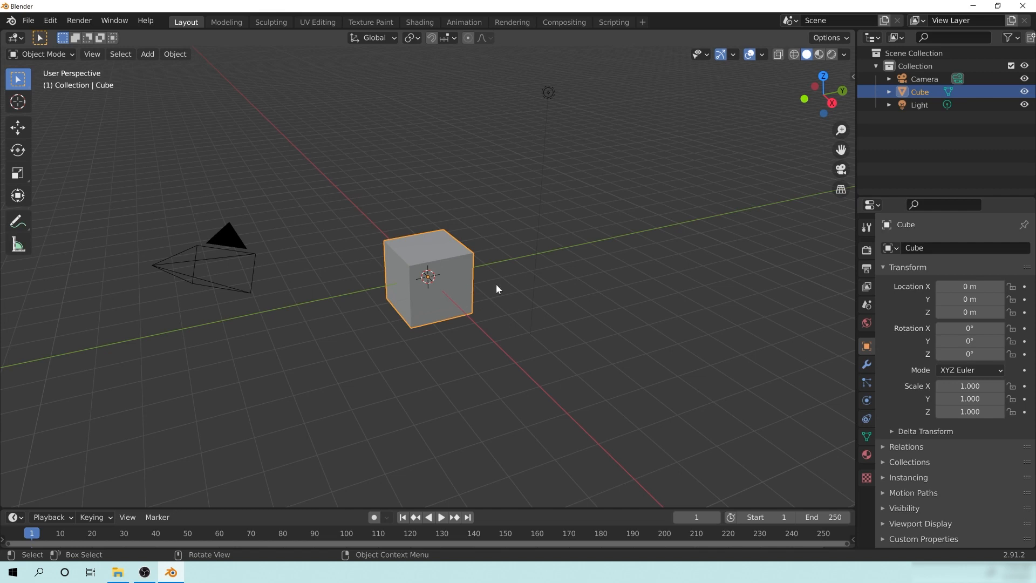
middle_drag(427, 290, 444, 292)
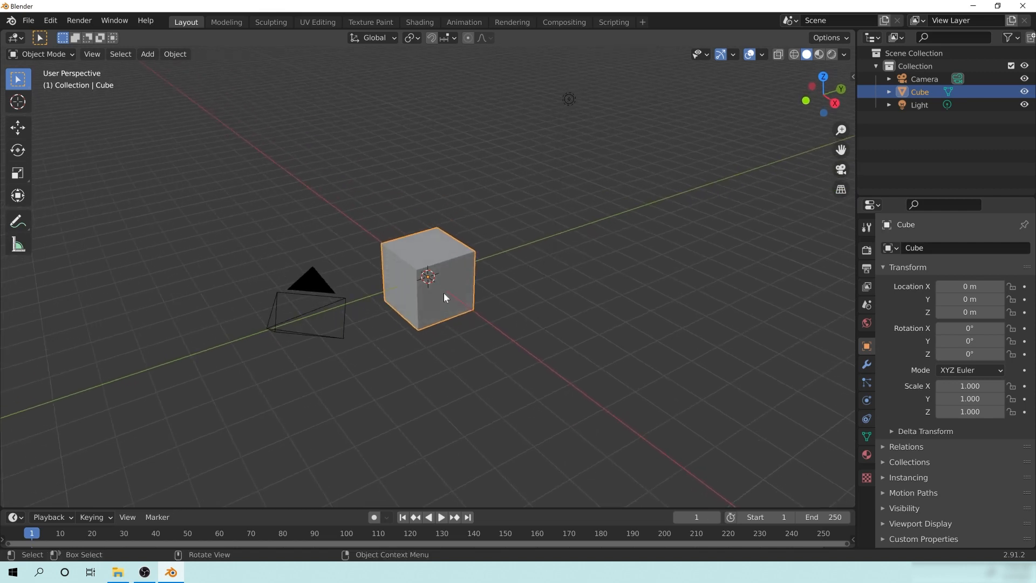
mouse_move(447, 261)
middle_down()
mouse_move(424, 253)
mouse_move(394, 271)
mouse_move(451, 289)
mouse_move(431, 272)
mouse_move(445, 271)
middle_up()
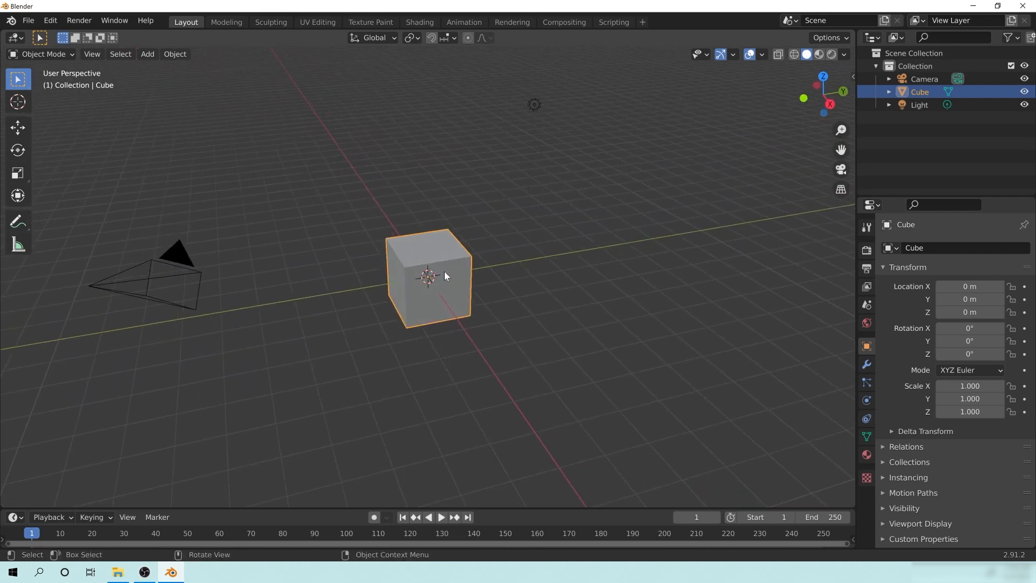
middle_drag(422, 300, 496, 273)
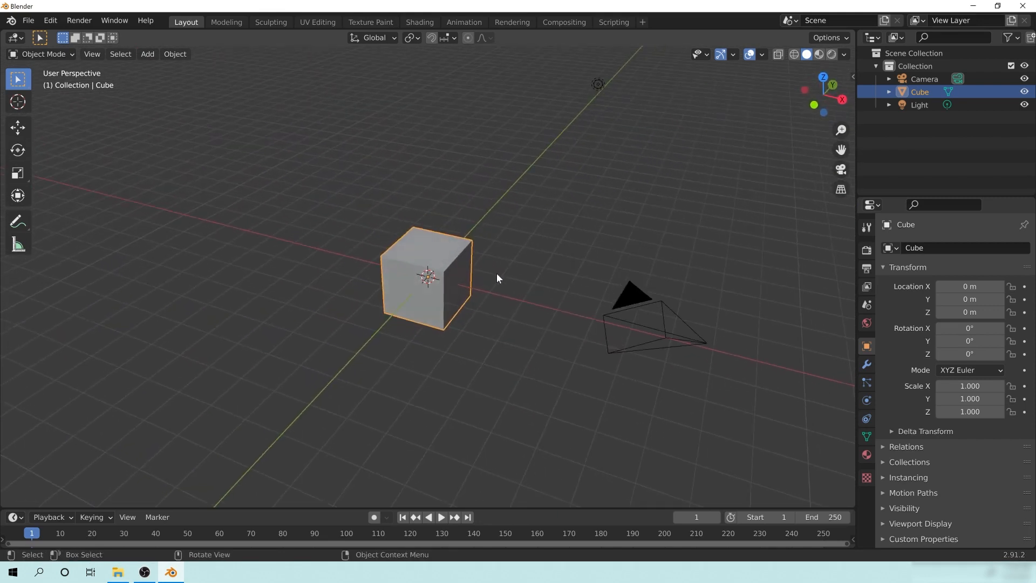
middle_drag(601, 264, 405, 291)
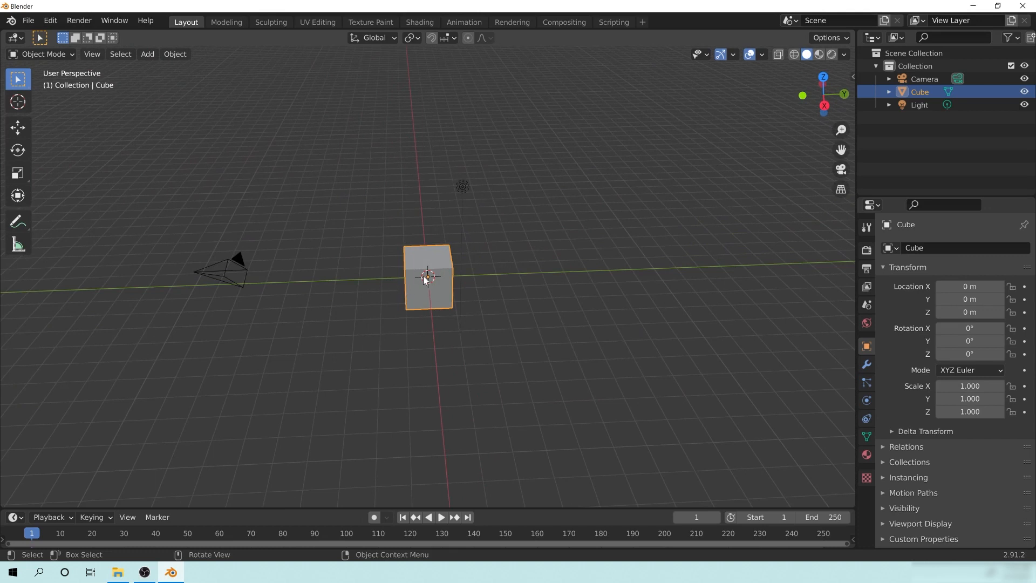
middle_drag(438, 296, 338, 291)
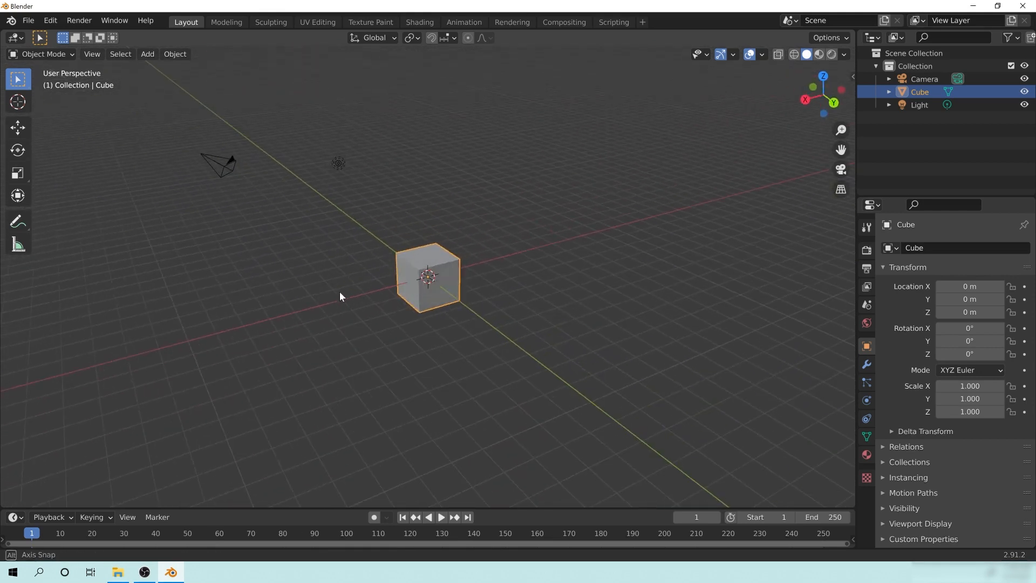
middle_drag(400, 281, 477, 263)
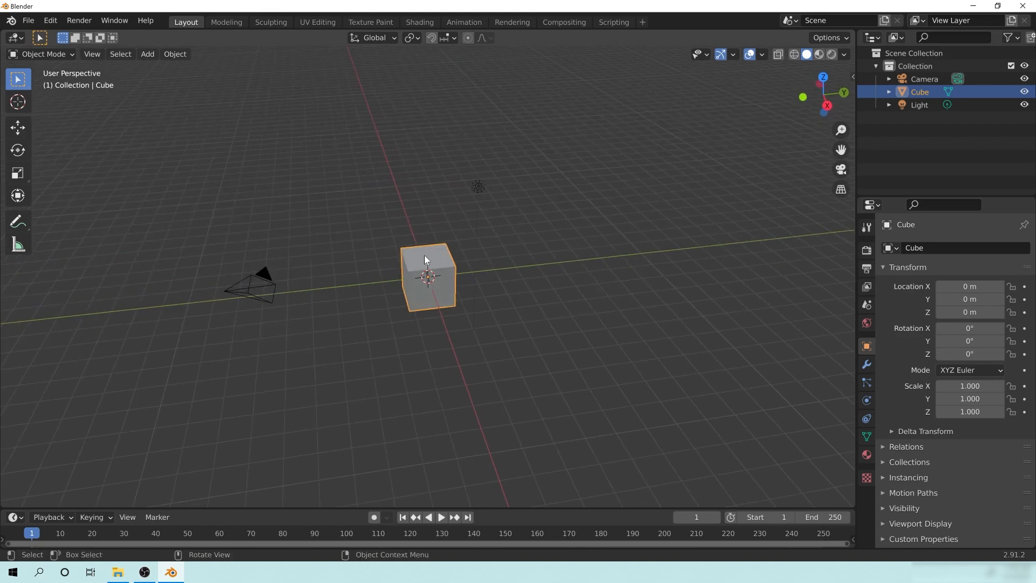
Set the scene's render engine to Octane
click(866, 250)
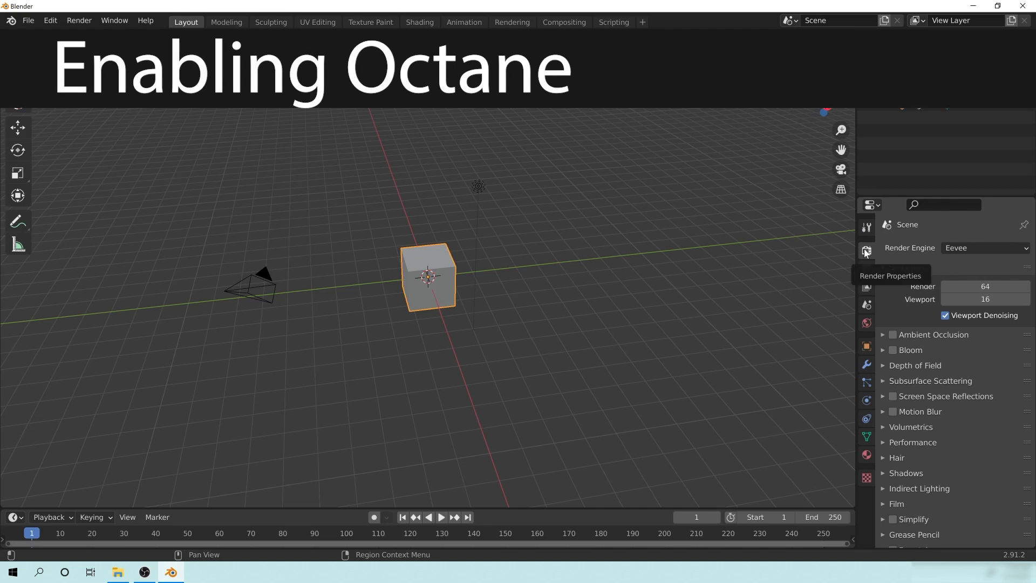
click(996, 247)
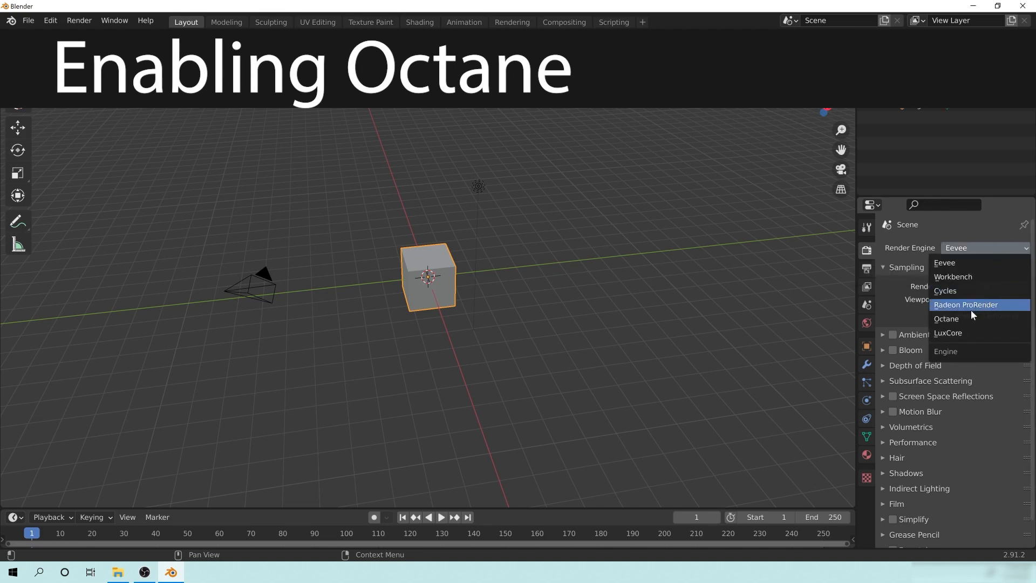
click(947, 321)
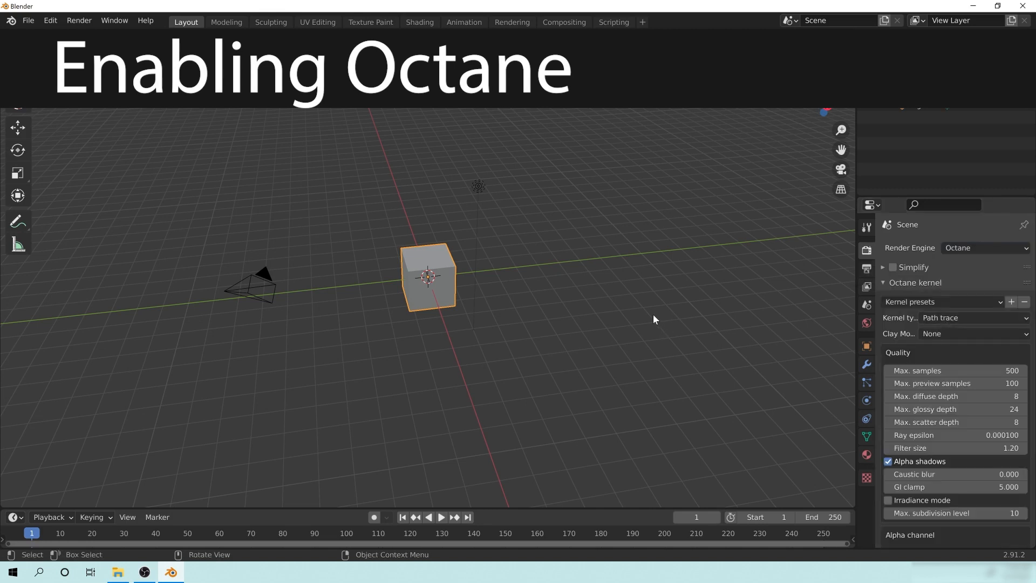
middle_drag(474, 316, 561, 302)
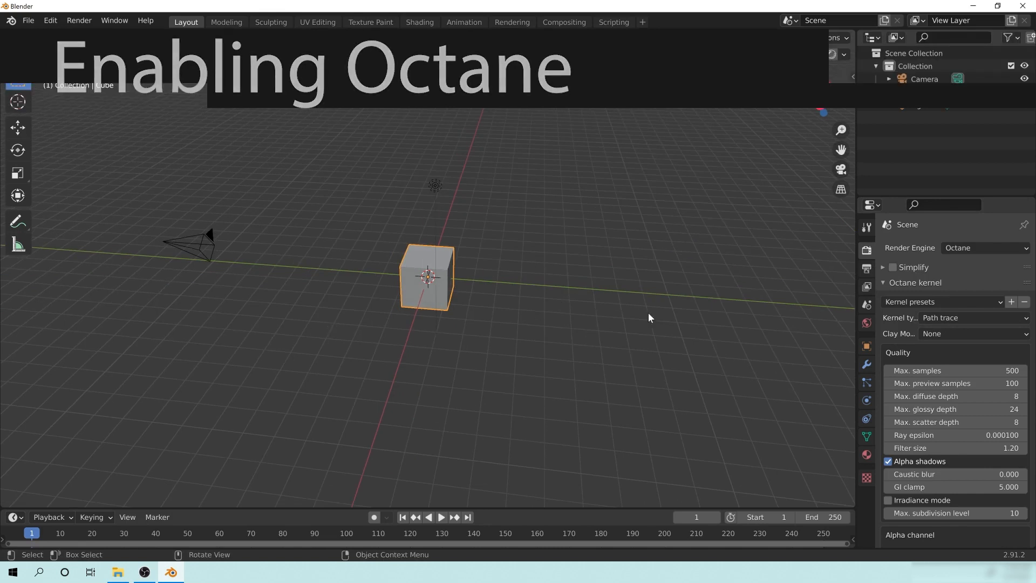
Examine the Octane kernel settings and the Octane Server settings in the render properties
scroll(943, 289, down, 3)
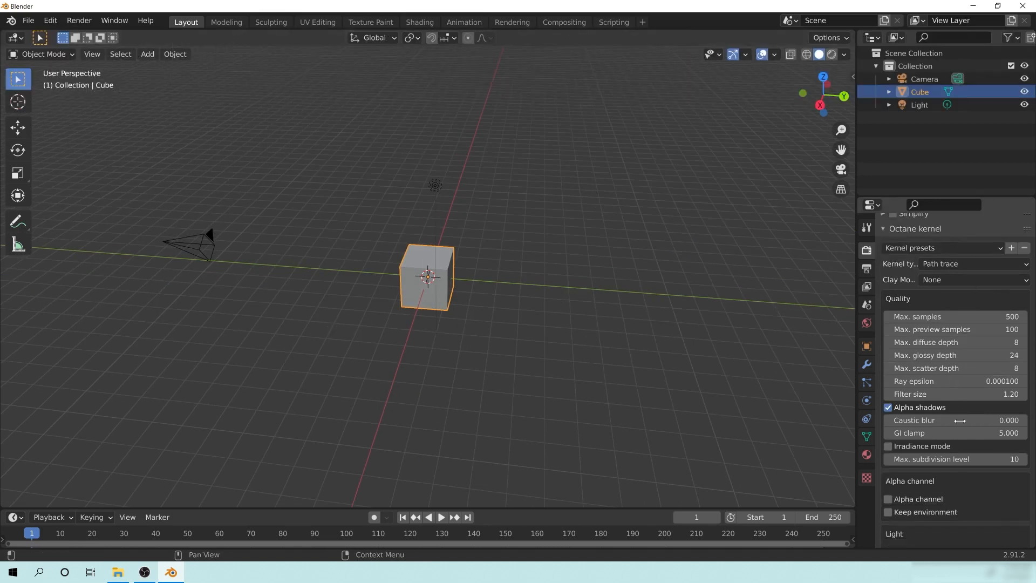
scroll(959, 420, down, 12)
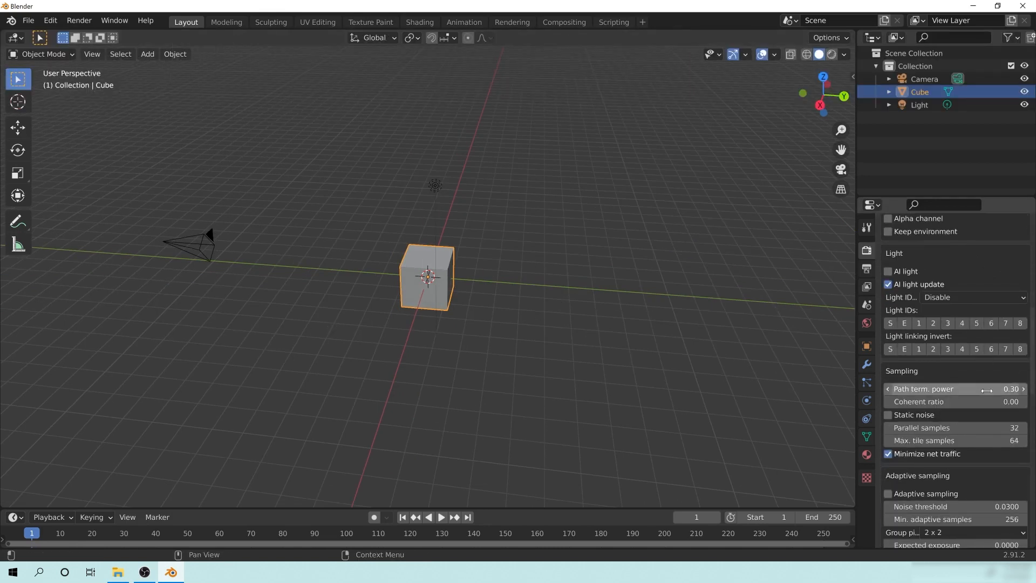
scroll(986, 389, down, 15)
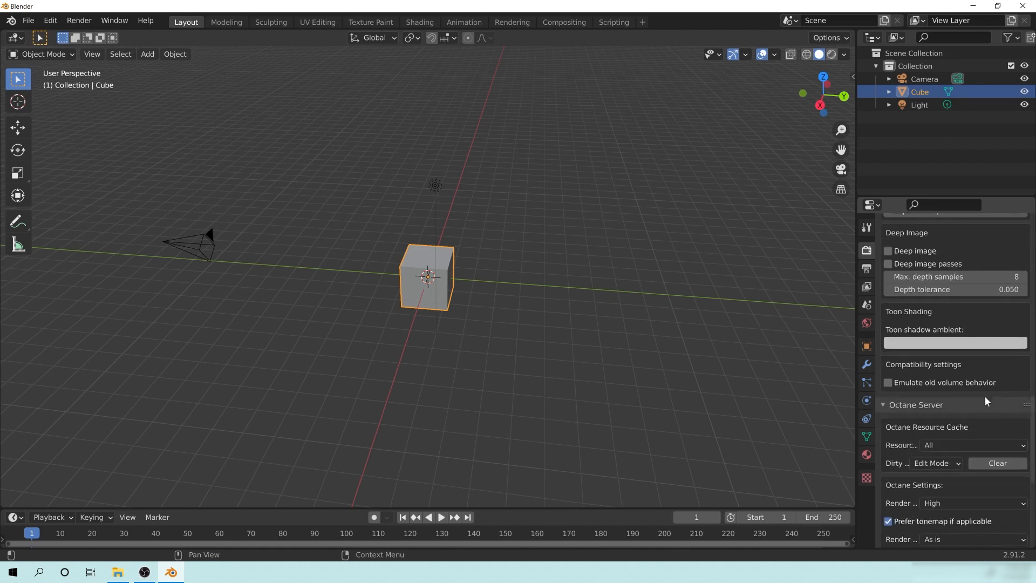
scroll(985, 398, down, 10)
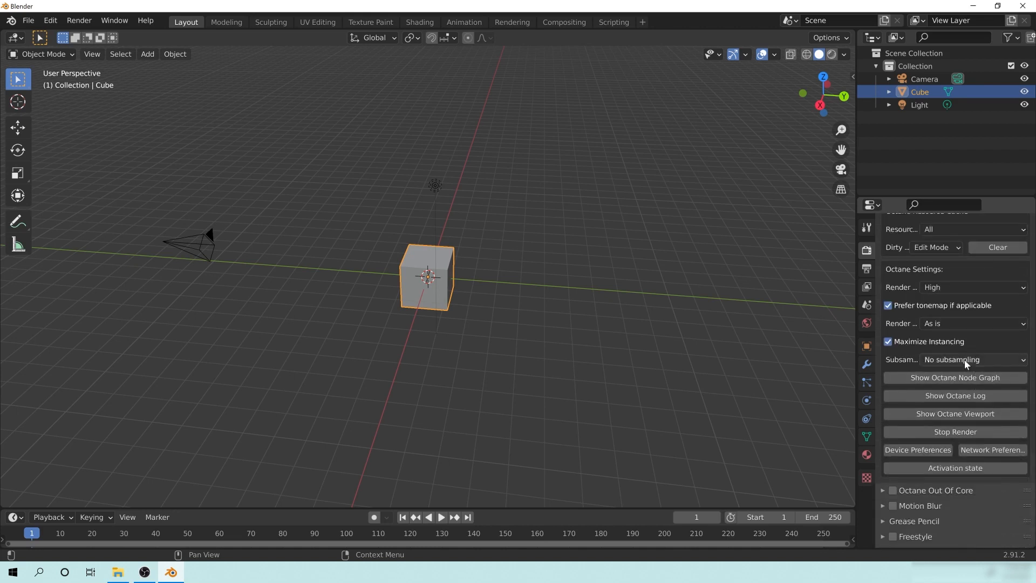
scroll(960, 358, up, 14)
scroll(908, 464, down, 4)
click(904, 396)
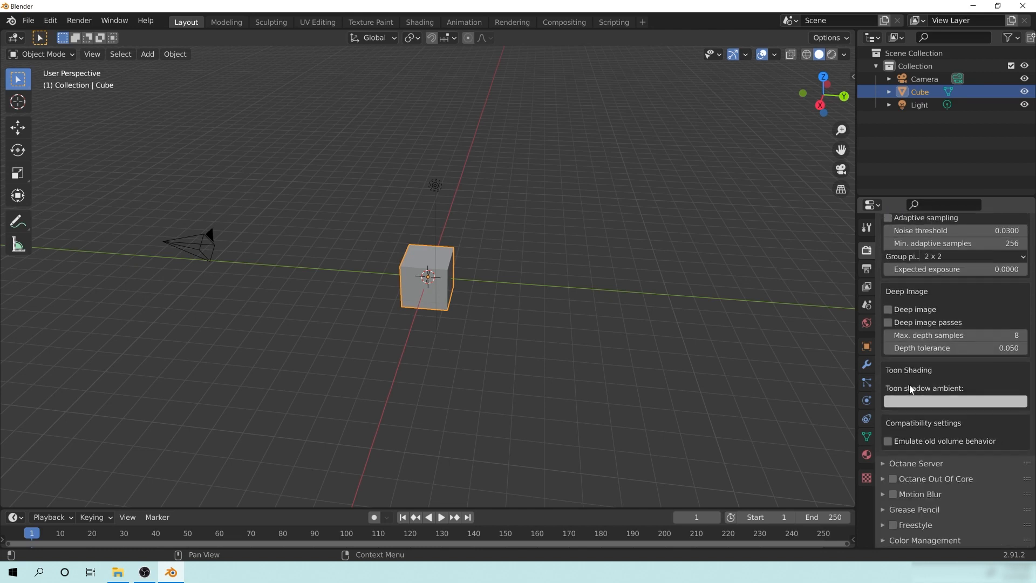
click(912, 463)
scroll(979, 486, down, 8)
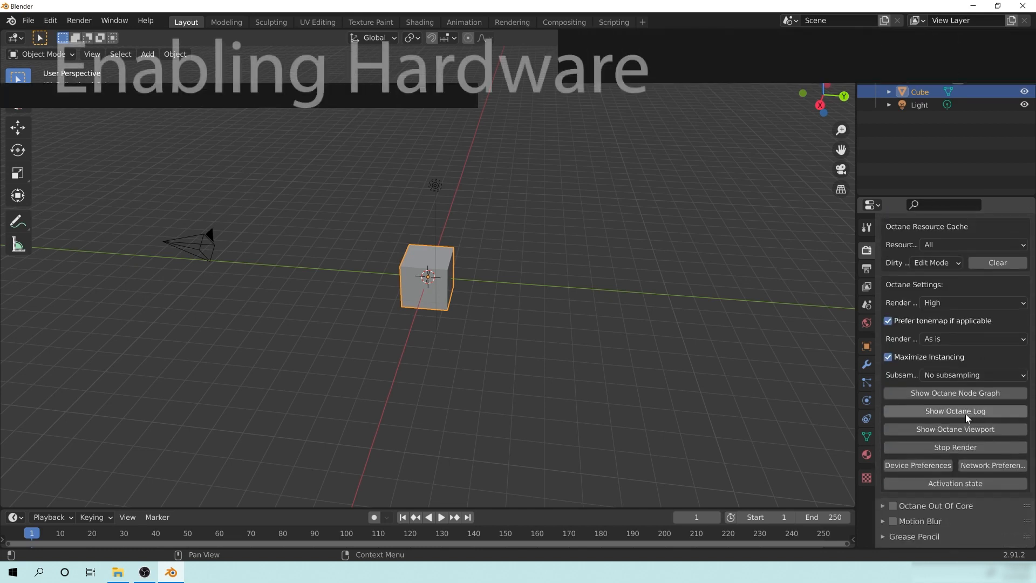
scroll(995, 386, down, 1)
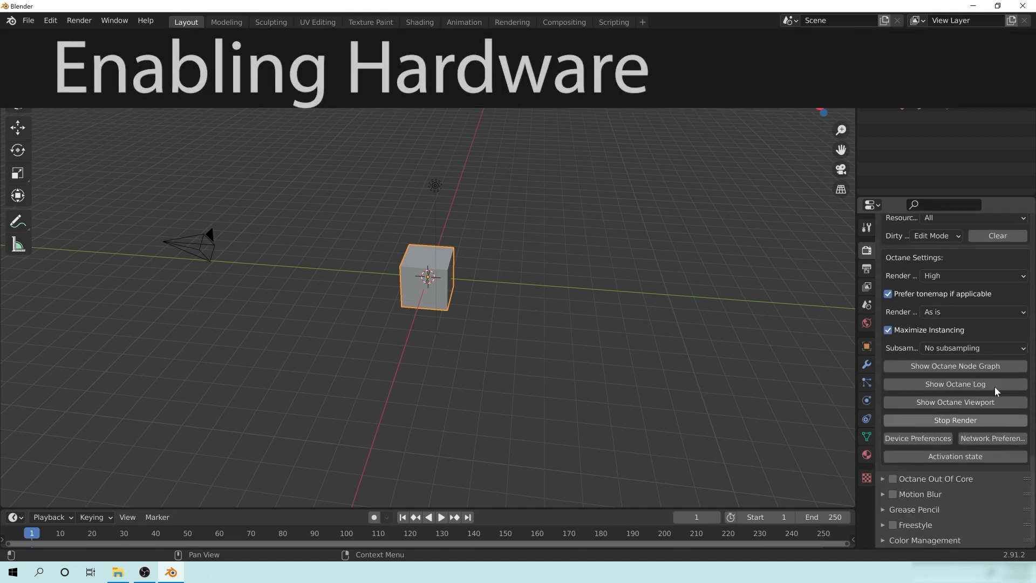
Open the Octane device preferences, review the GPU's render, image and denoise options and RTX acceleration, and close them
click(910, 438)
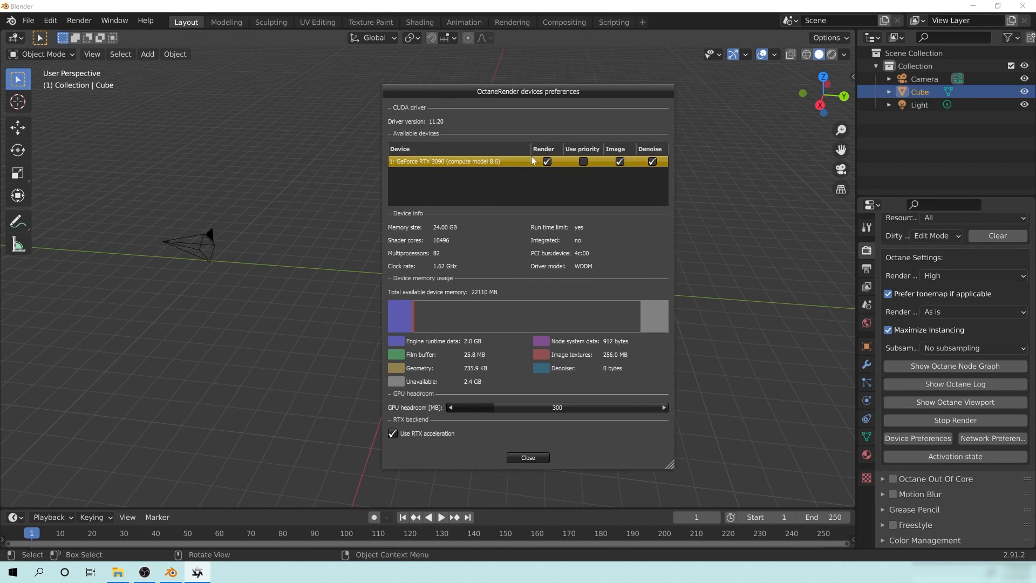
drag(492, 91, 468, 82)
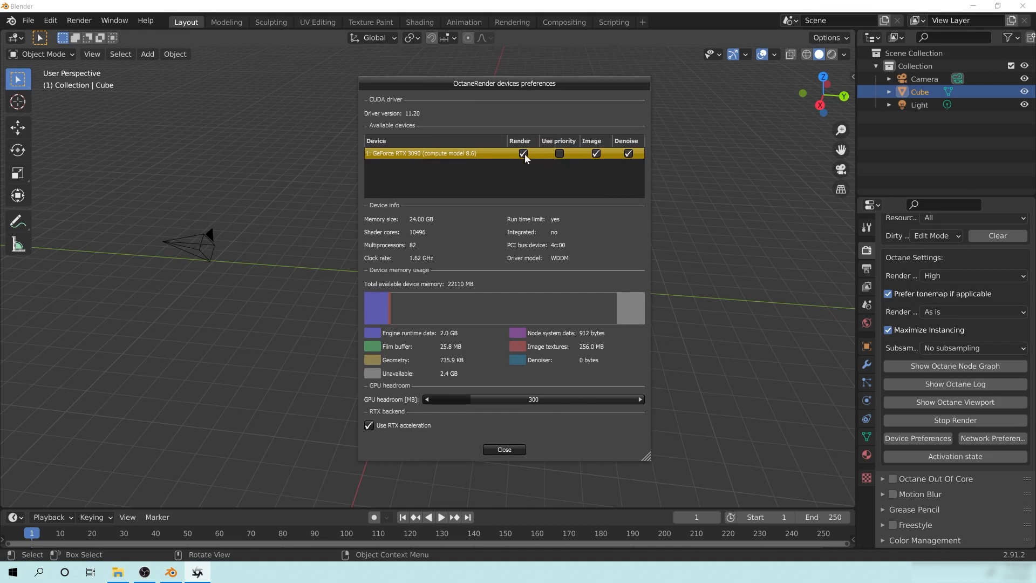
drag(511, 86, 483, 84)
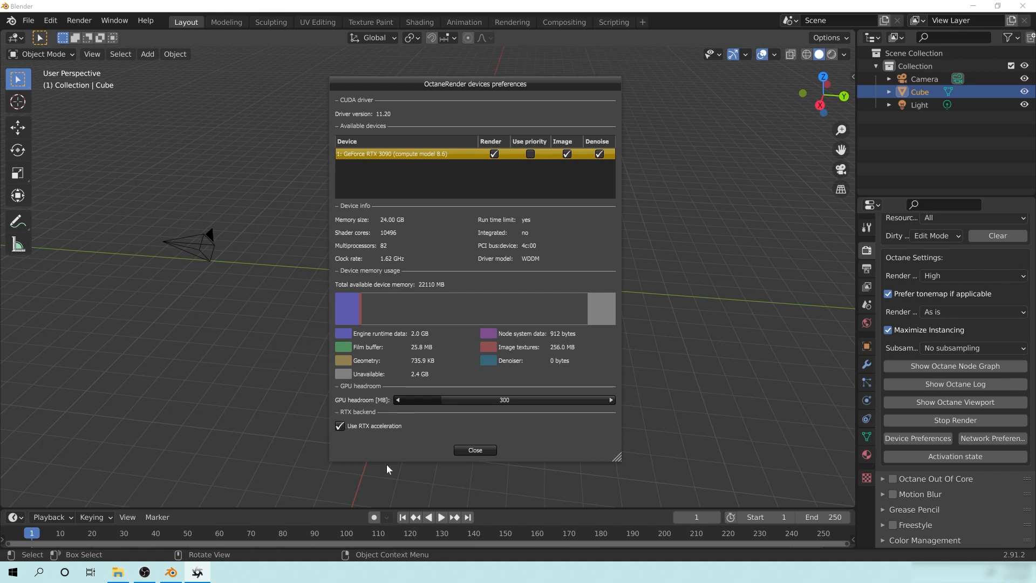
drag(465, 82, 490, 85)
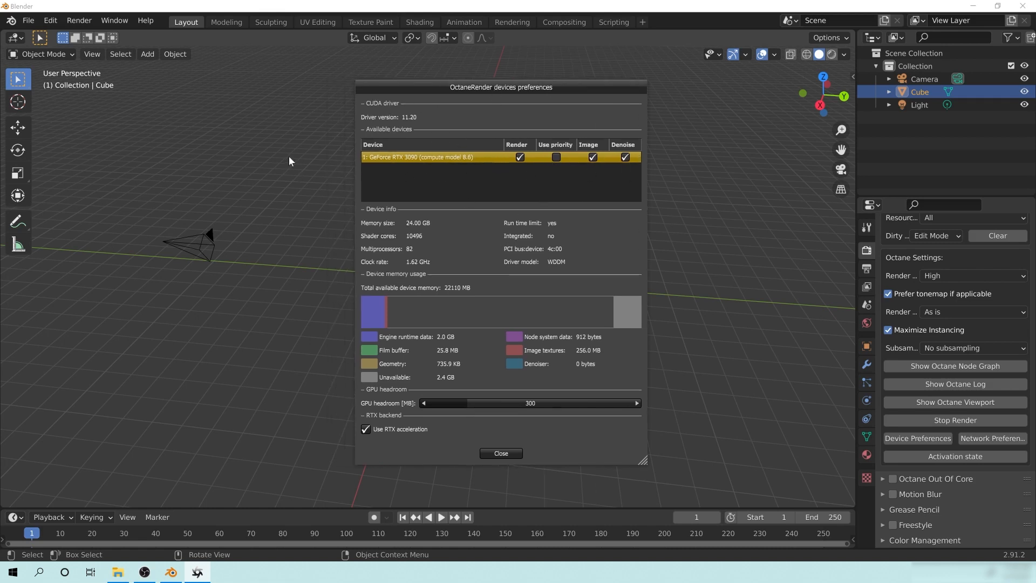
click(496, 453)
Delete the default light from the scene
middle_drag(389, 235, 440, 217)
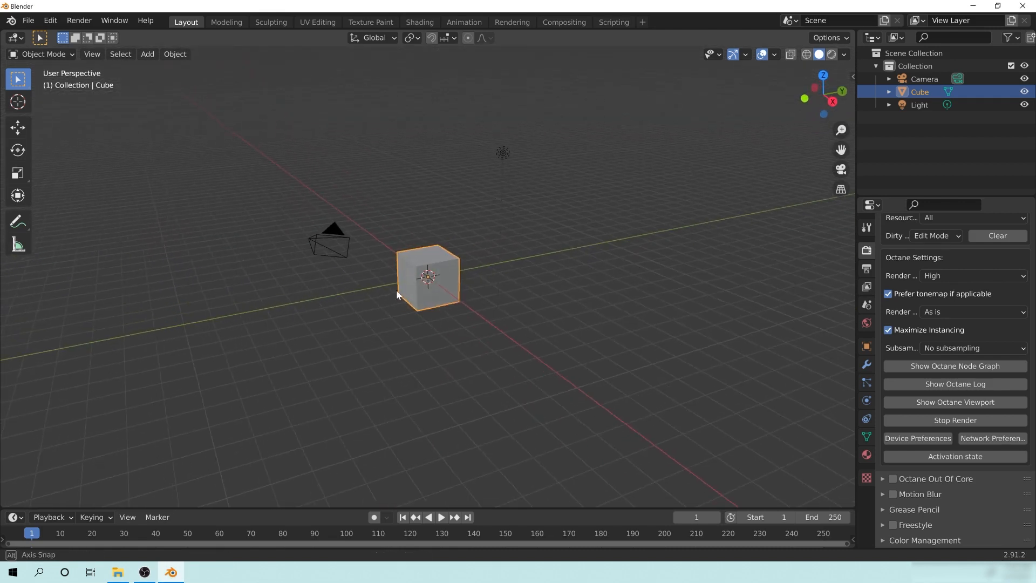
click(502, 153)
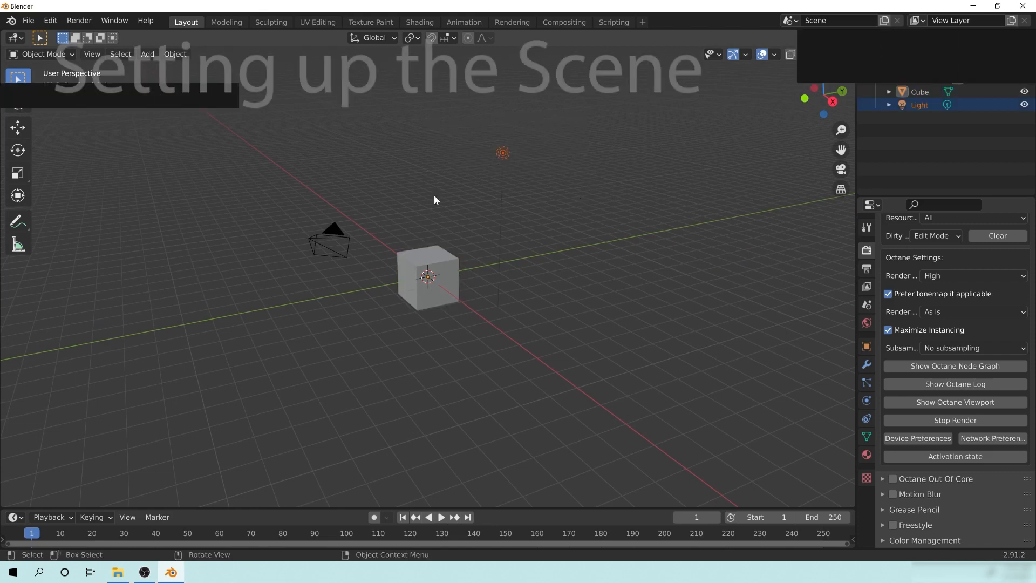
key(x)
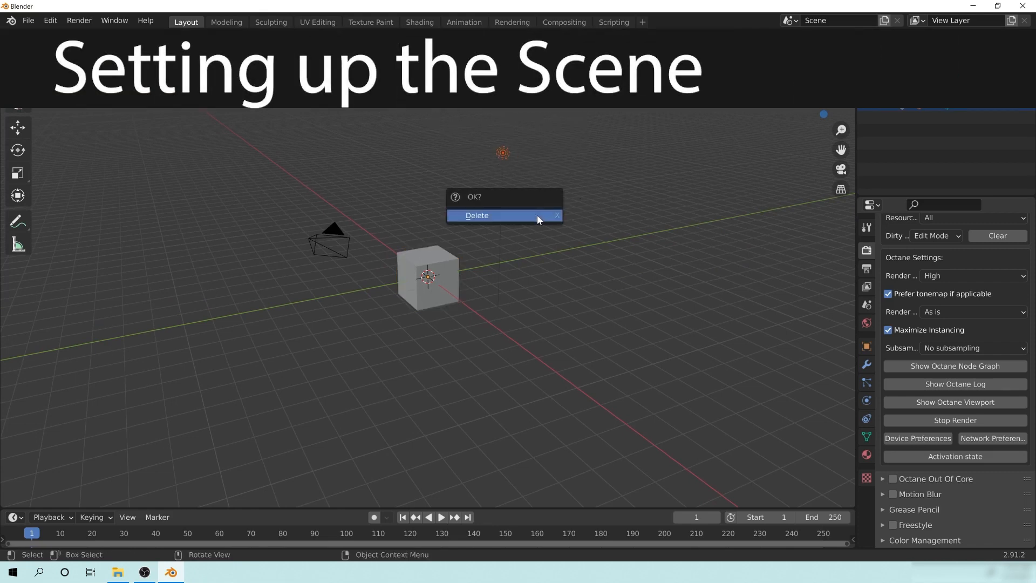
click(538, 214)
Select the default cube and show it close up in the front orthographic view
middle_drag(487, 391, 465, 320)
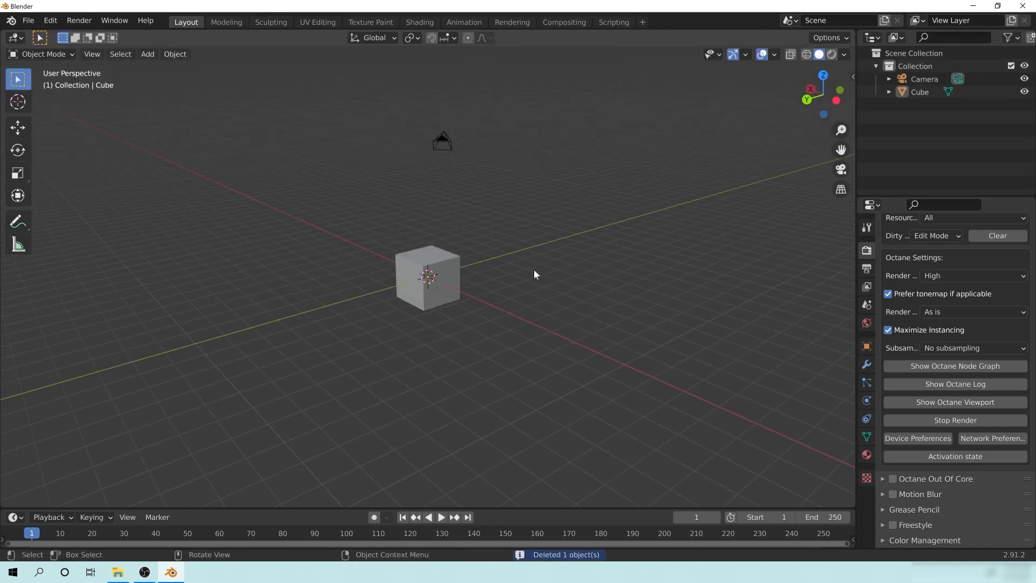
middle_drag(442, 236, 463, 277)
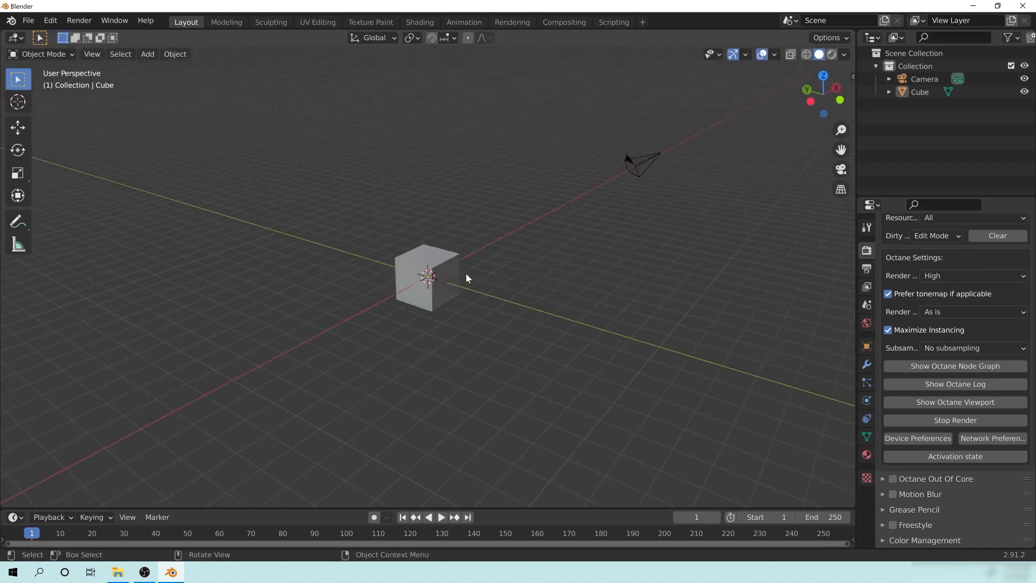
middle_drag(436, 343, 444, 267)
click(444, 267)
middle_drag(623, 272, 362, 152)
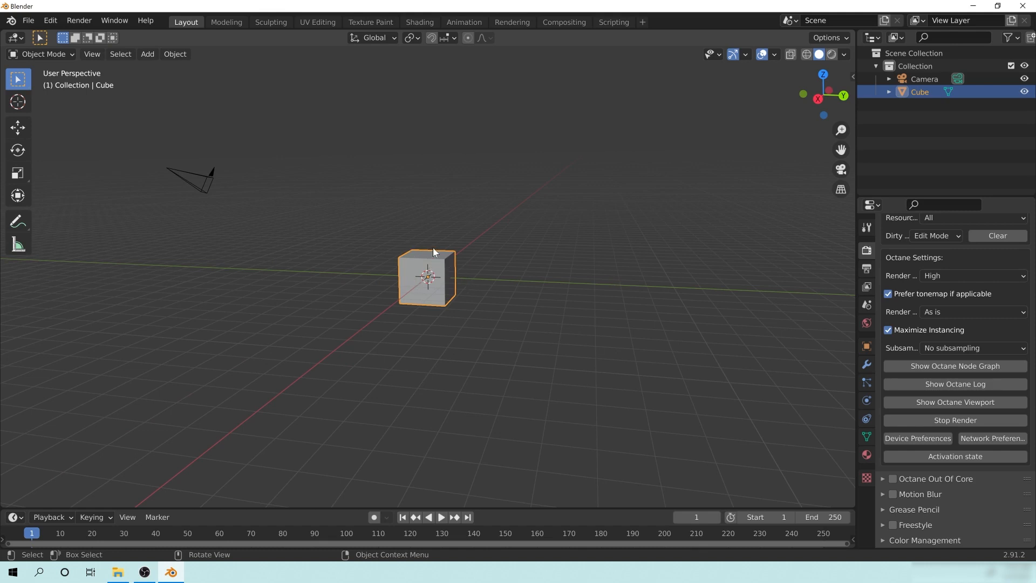
key(KP_1)
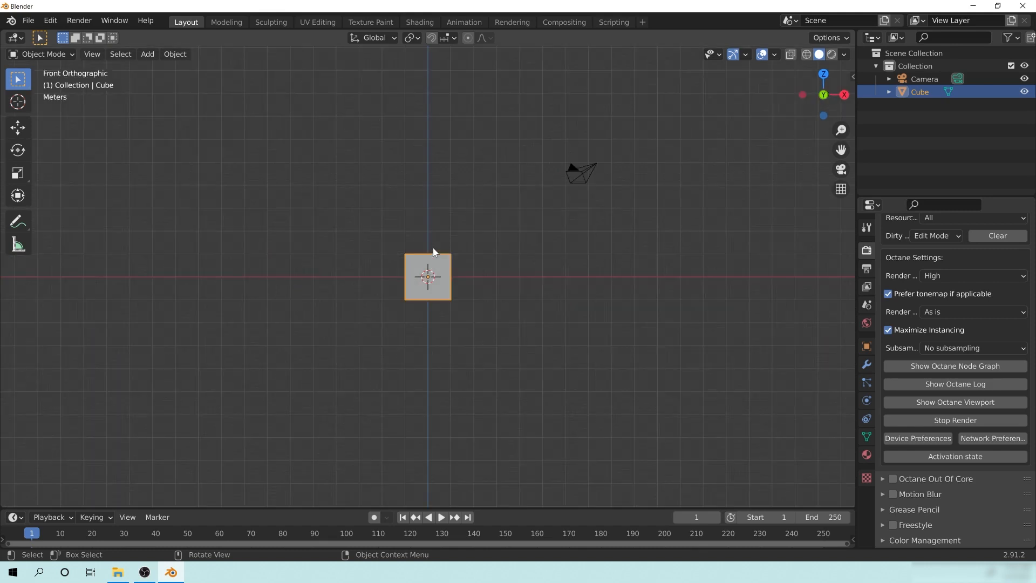
scroll(431, 381, up, 3)
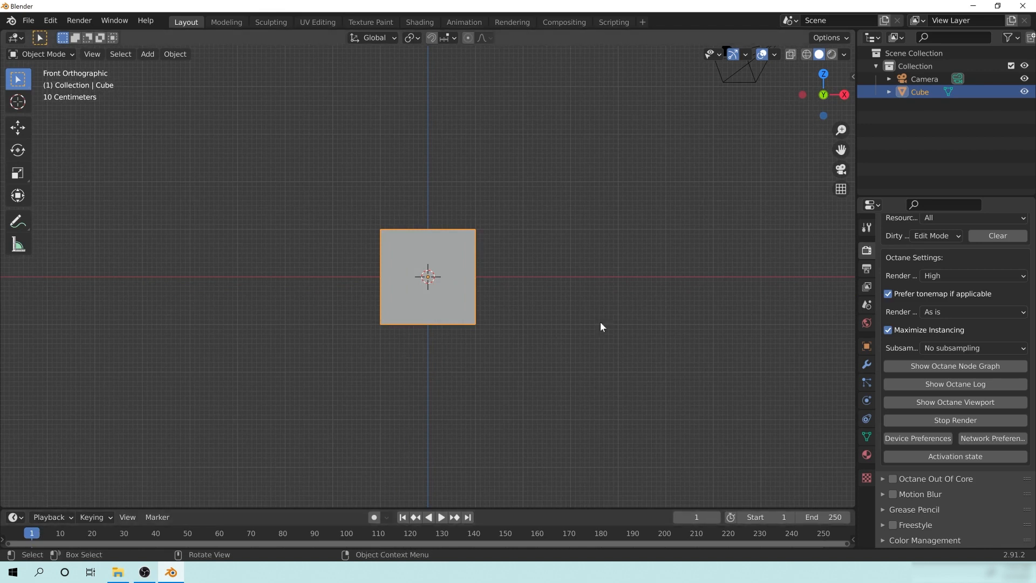
shift+middle_drag(406, 299, 390, 311)
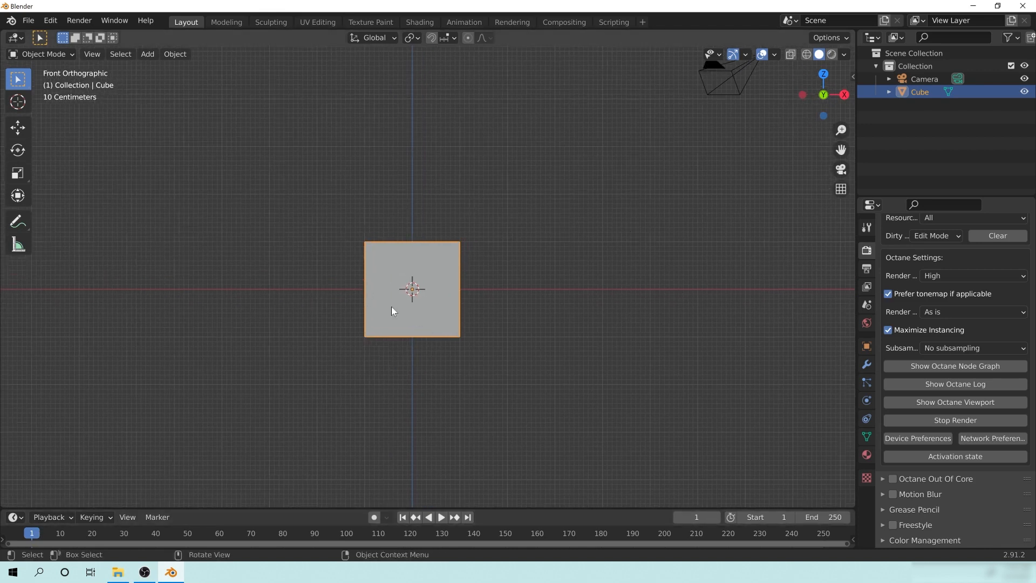
shift+middle_drag(376, 406, 331, 367)
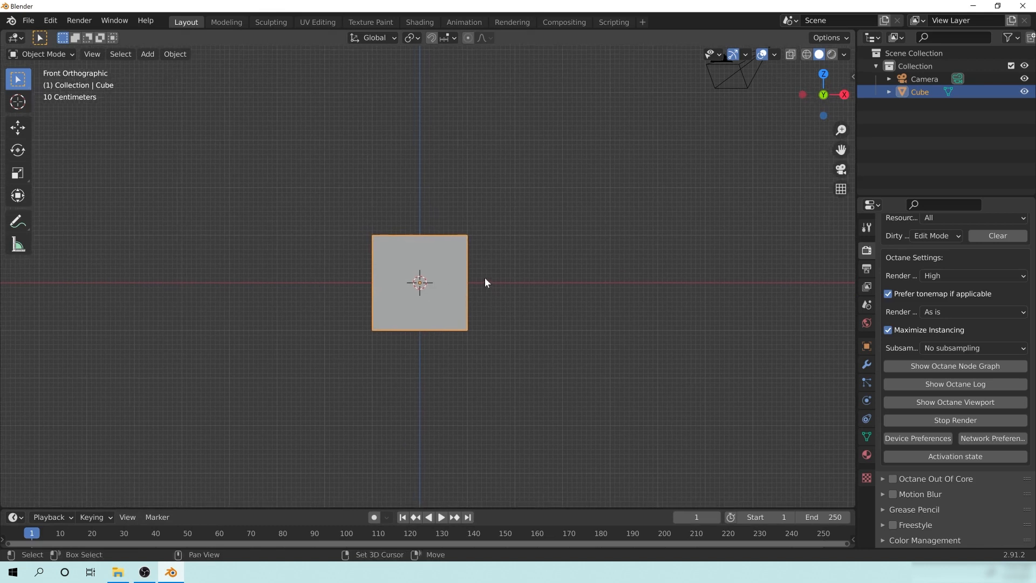
shift+middle_drag(485, 280, 326, 193)
shift+middle_drag(383, 363, 402, 330)
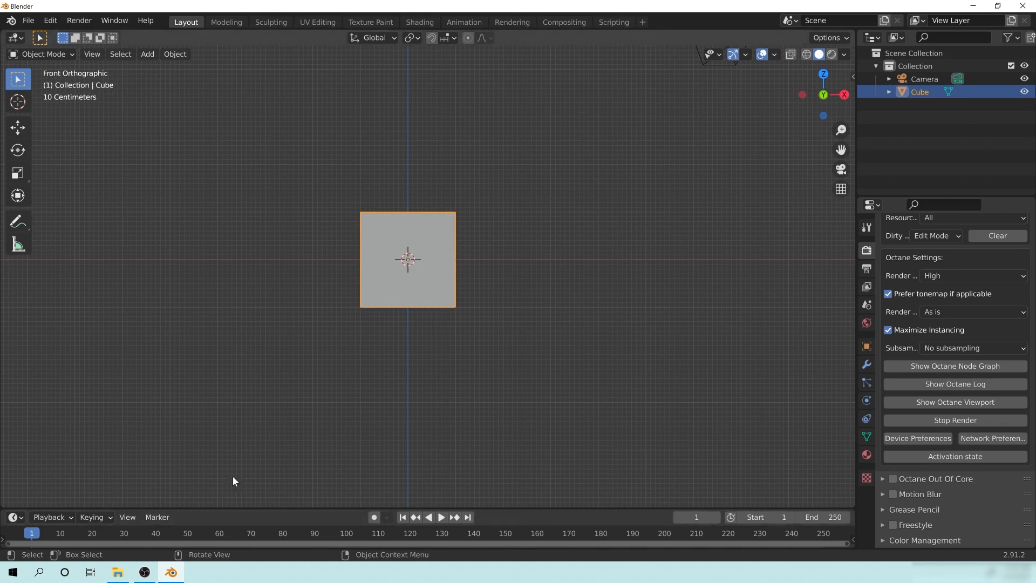
shift+middle_drag(543, 291, 558, 273)
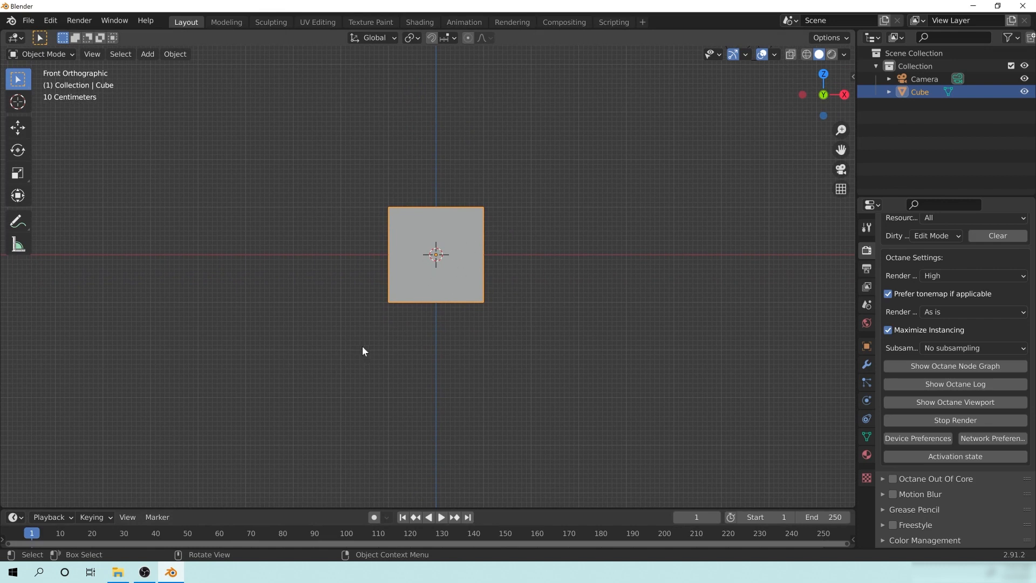
shift+middle_drag(519, 279, 528, 296)
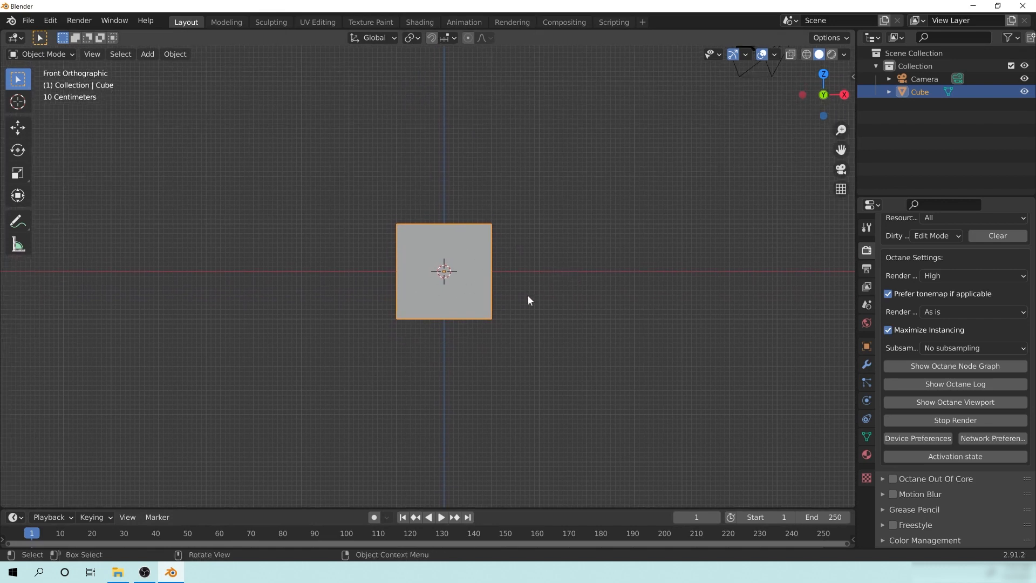
Raise the cube along the Z axis so that its base rests at ground level
key(g)
key(z)
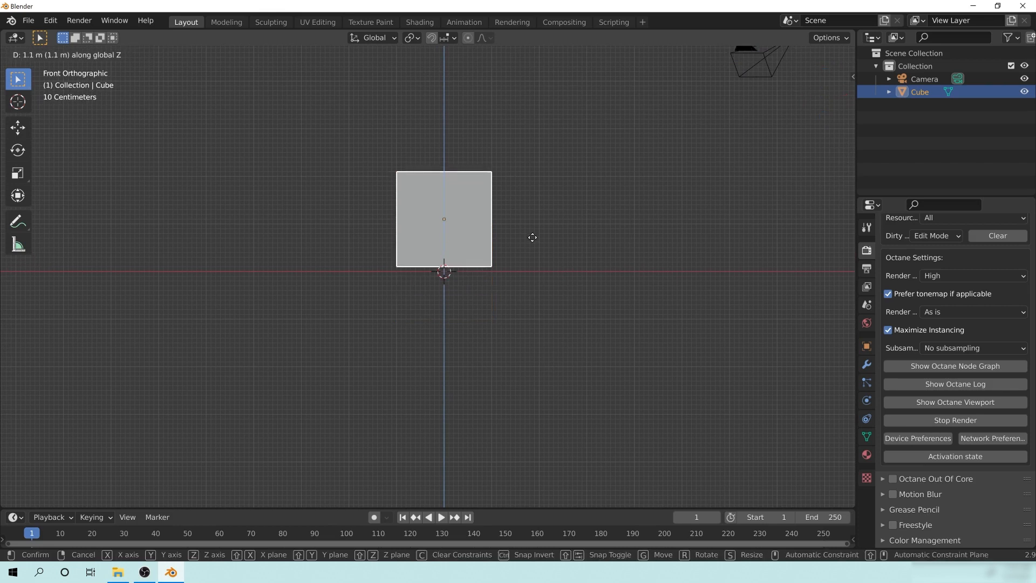
click(529, 247)
middle_drag(629, 251, 506, 286)
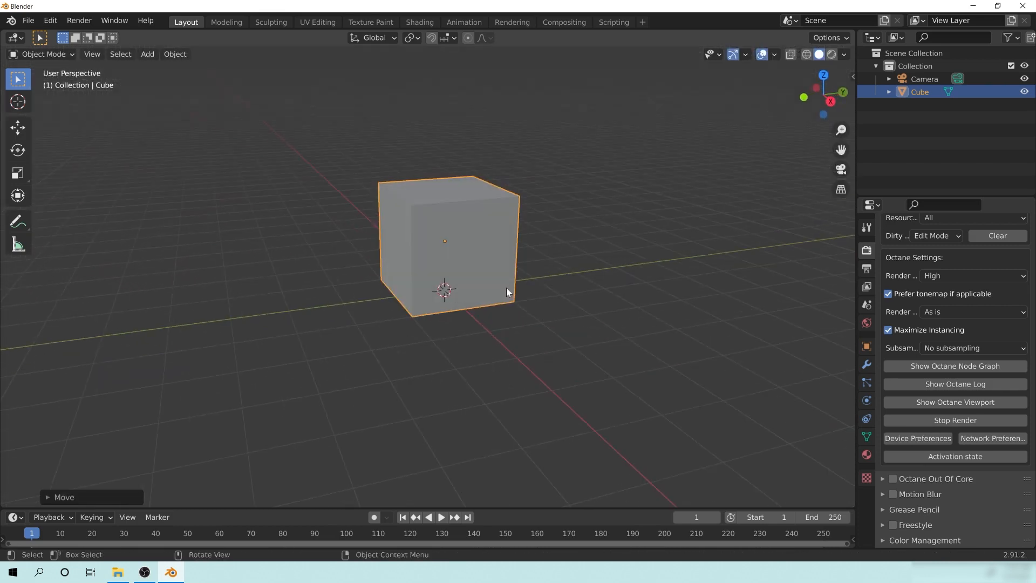
Add a plane mesh and scale it up into a large floor beneath the cube
key(shift+a)
mouse_move(506, 287)
scroll(604, 32, up, 5)
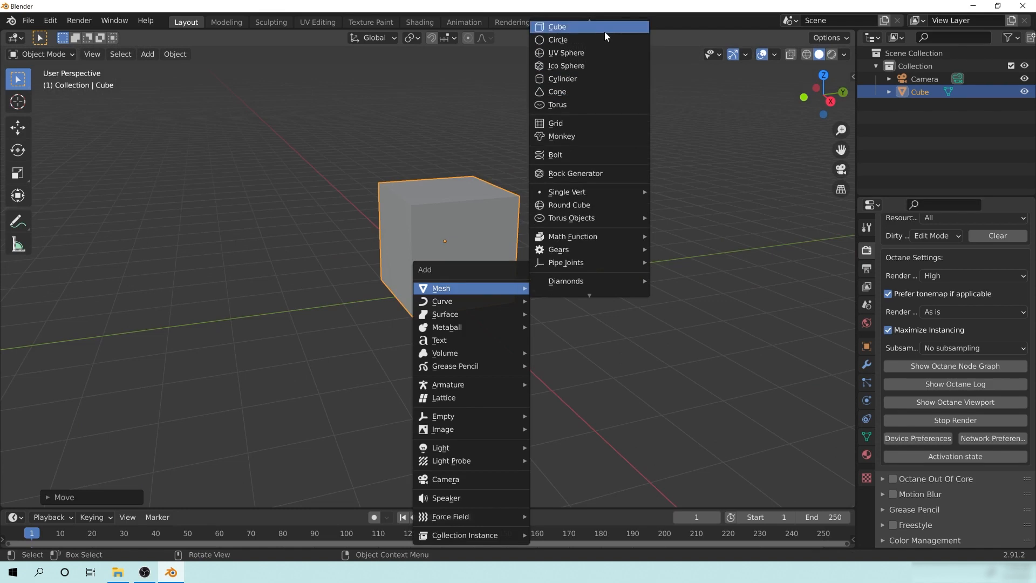
scroll(603, 24, up, 3)
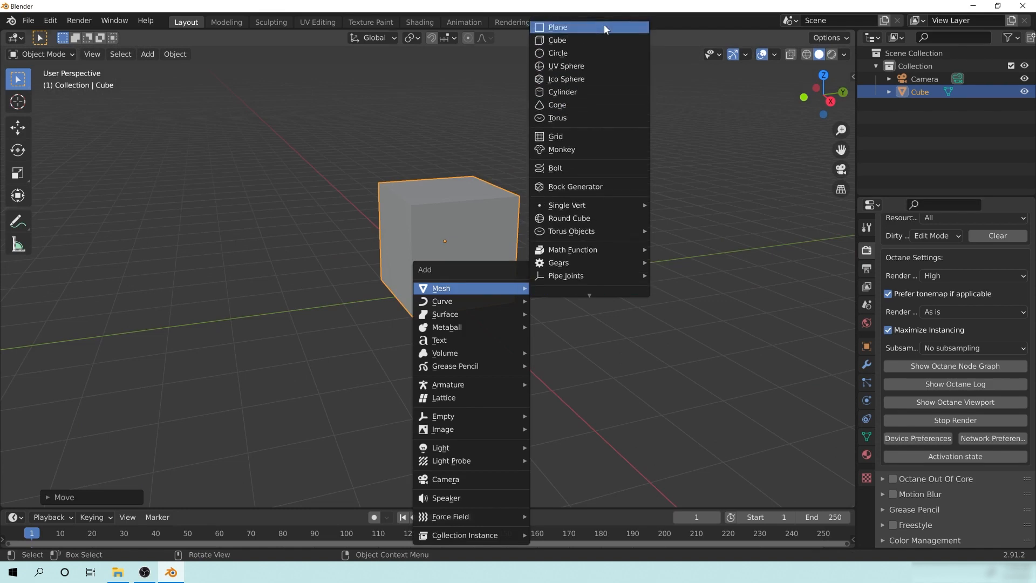
click(603, 24)
scroll(485, 300, down, 8)
key(s)
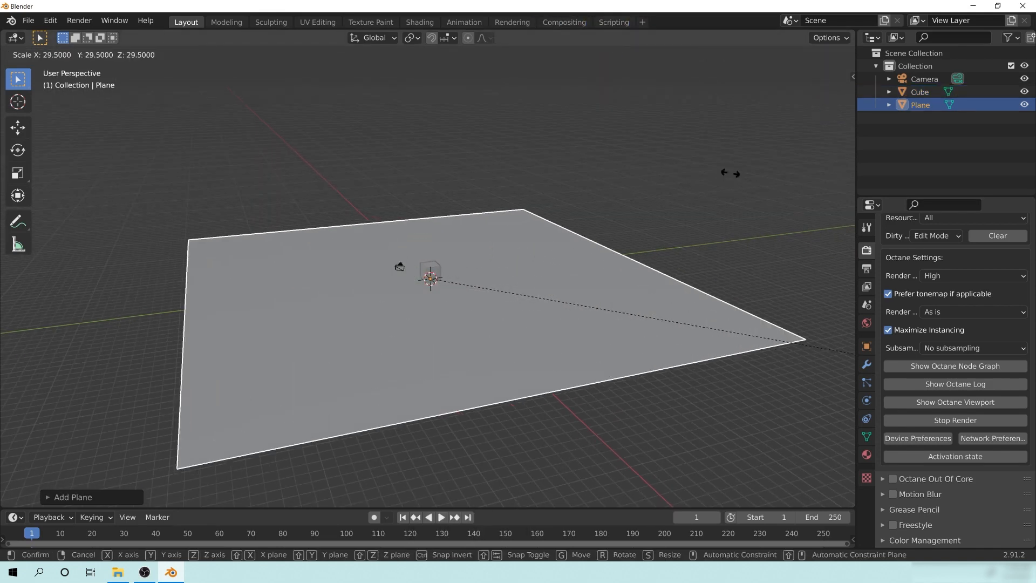
click(63, 397)
Apply the scale transform to the floor plane
middle_drag(387, 324, 542, 327)
scroll(535, 313, up, 4)
key(ctrl+a)
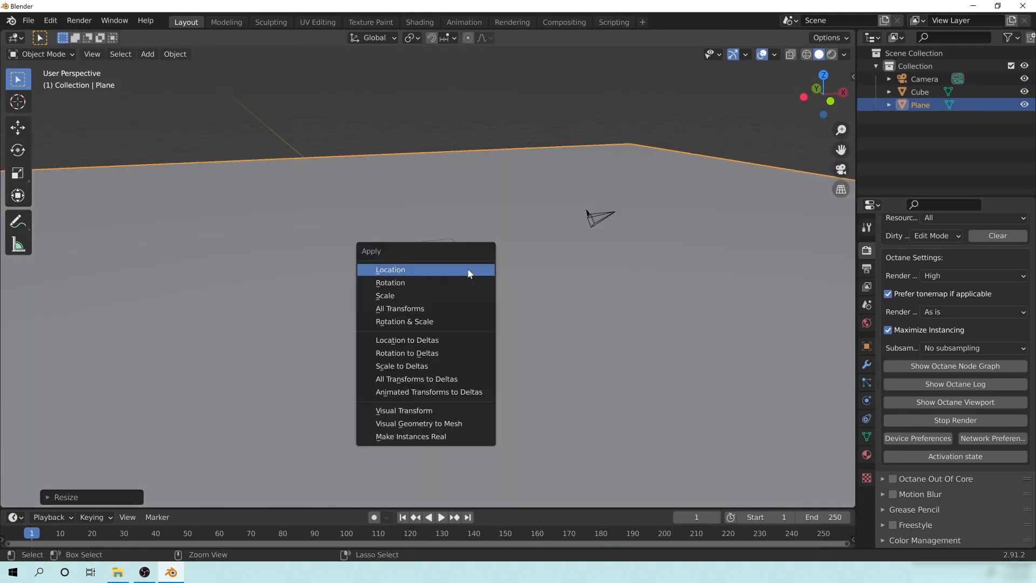
click(455, 296)
middle_drag(617, 309, 441, 311)
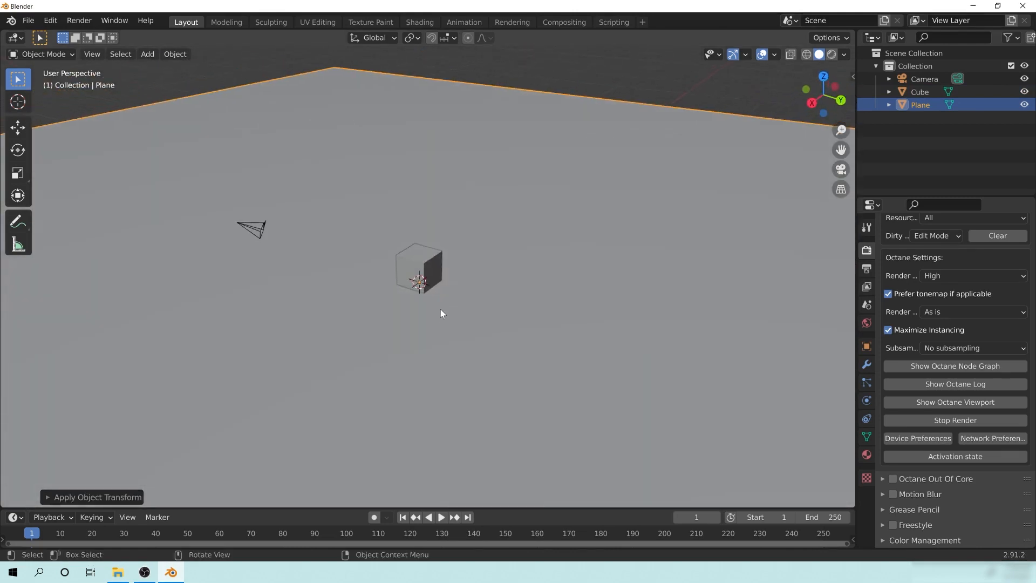
middle_drag(507, 267, 531, 258)
Collapse the Octane Server and Octane kernel sections in the render properties
scroll(924, 335, up, 5)
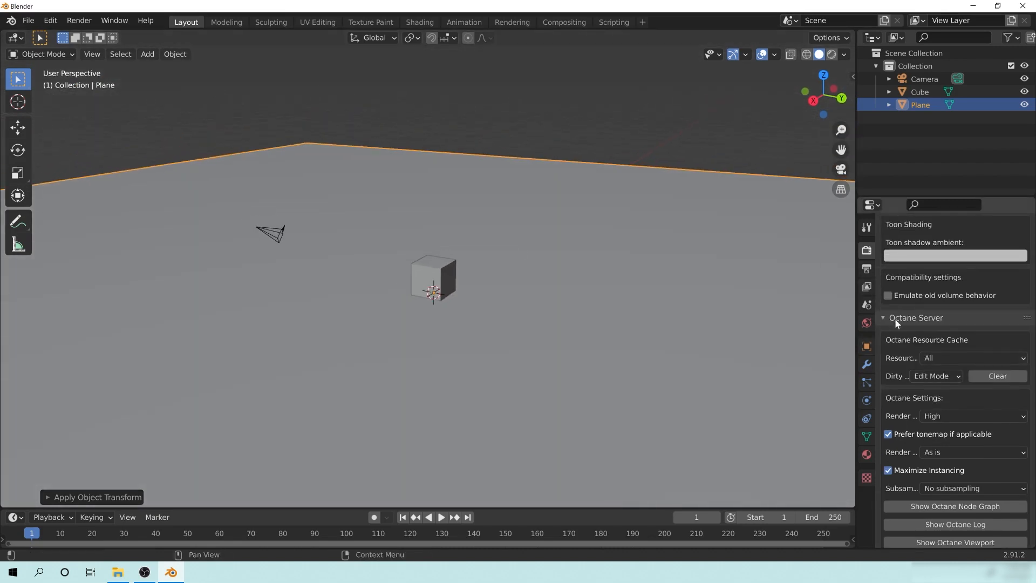
click(894, 317)
scroll(926, 424, up, 15)
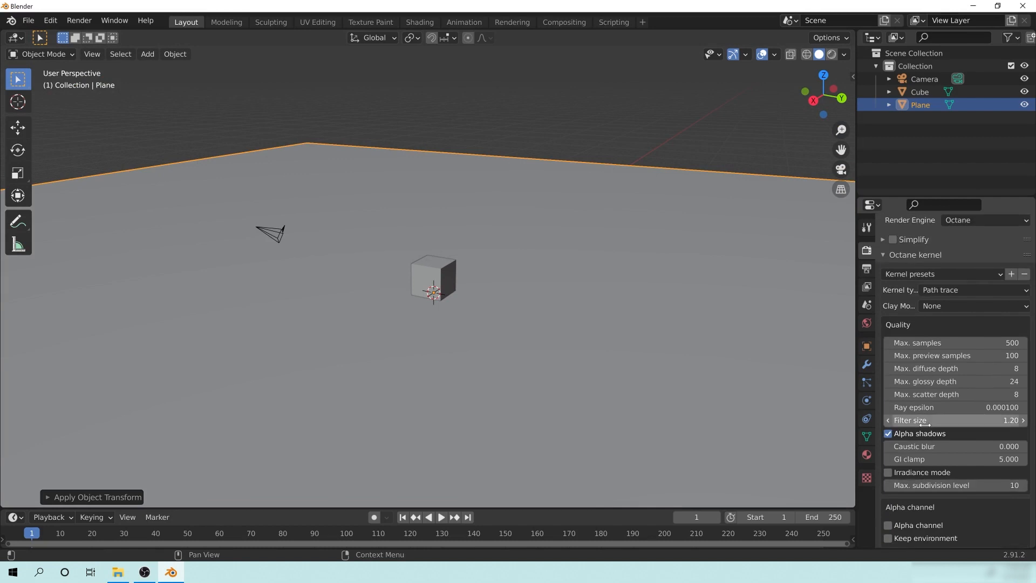
click(914, 282)
Switch the viewport to rendered shading and view the cube and floor from several angles
mouse_move(471, 396)
middle_down()
mouse_move(467, 254)
mouse_move(388, 304)
mouse_move(427, 286)
middle_up()
key(z)
click(435, 215)
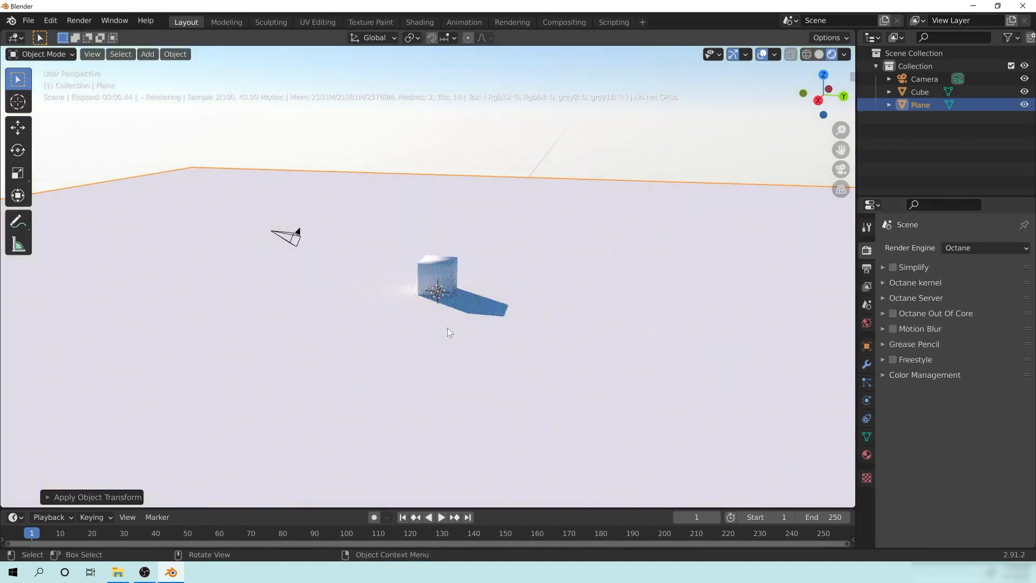
middle_drag(340, 204, 521, 263)
middle_drag(522, 268, 444, 296)
scroll(442, 294, down, 3)
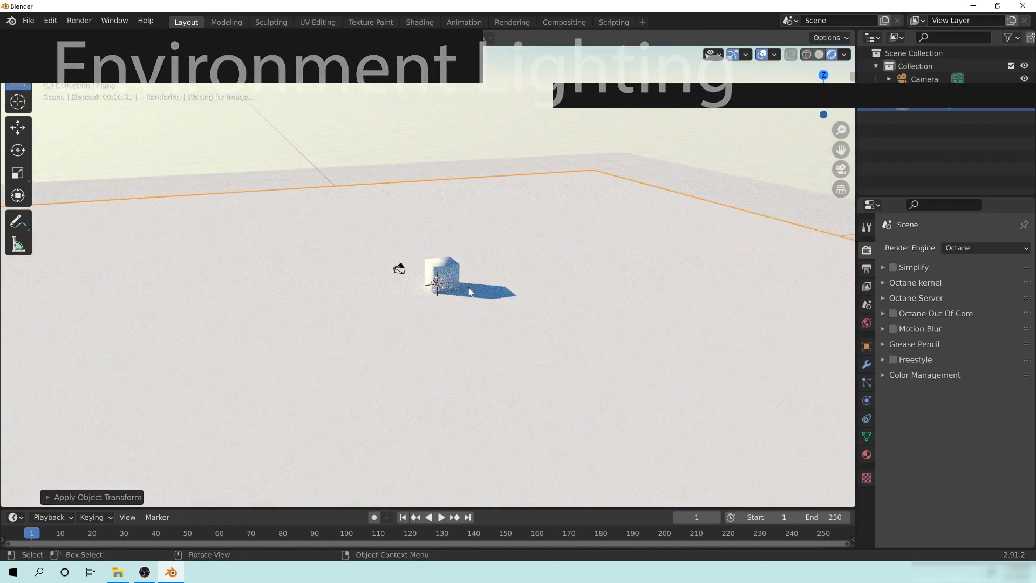
middle_drag(378, 313, 420, 264)
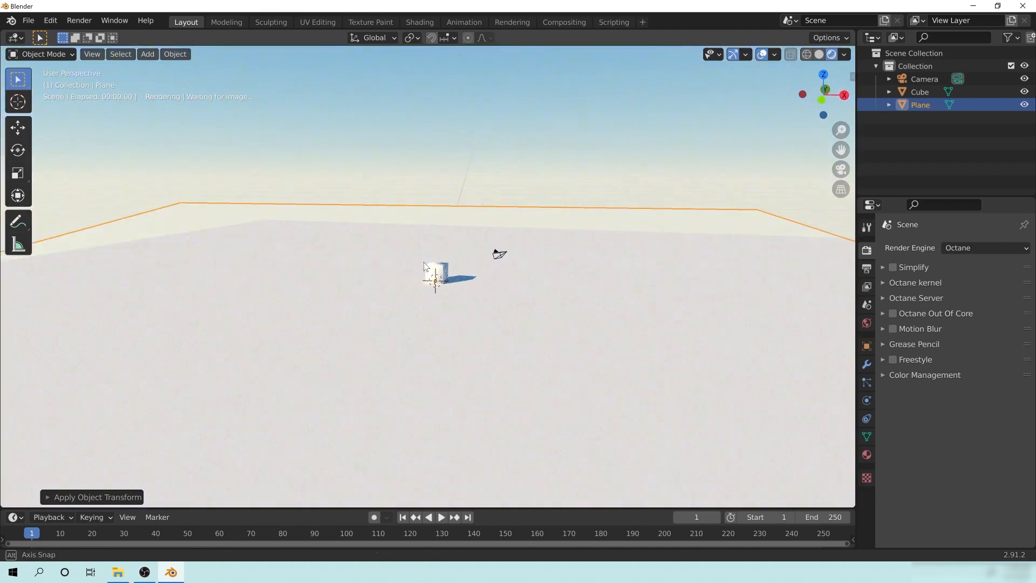
In the world's daylight environment, set the sky color to white and the sunset color to light blue
click(866, 323)
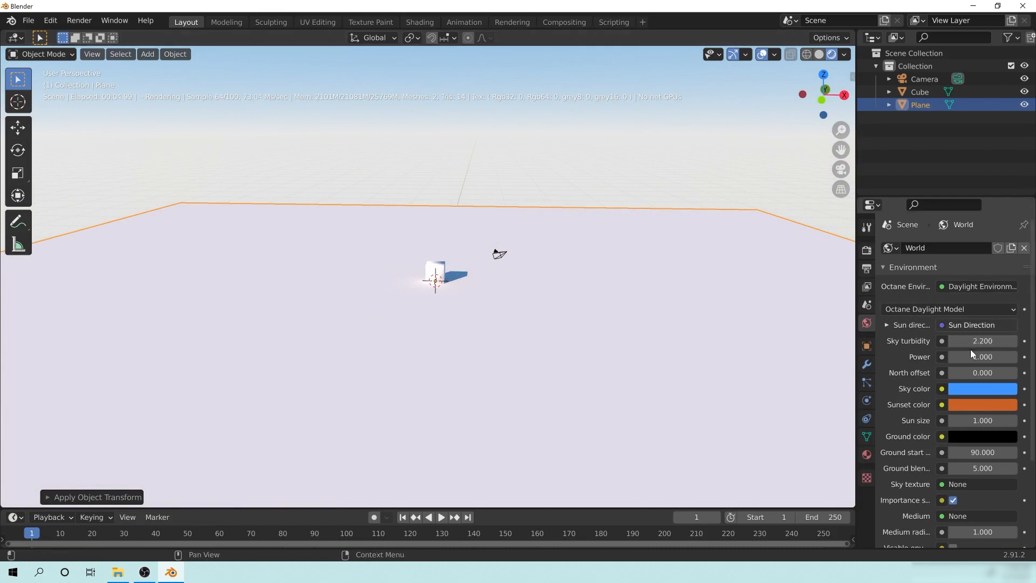
click(974, 393)
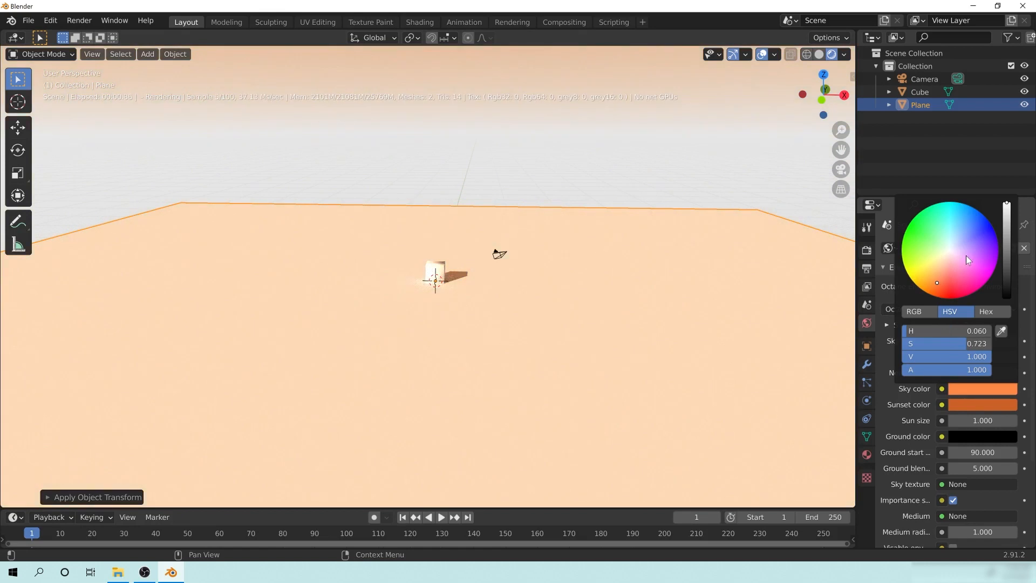
click(950, 250)
click(977, 405)
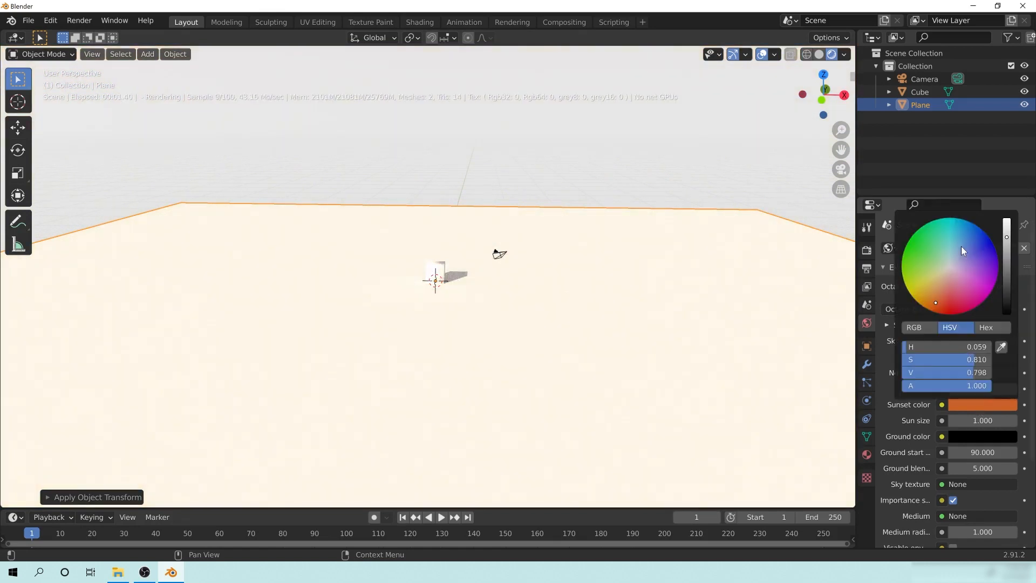
click(953, 237)
Examine the daylight on the cube and floor from several angles and review the remaining environment settings
middle_drag(535, 258, 544, 259)
middle_drag(559, 303, 525, 310)
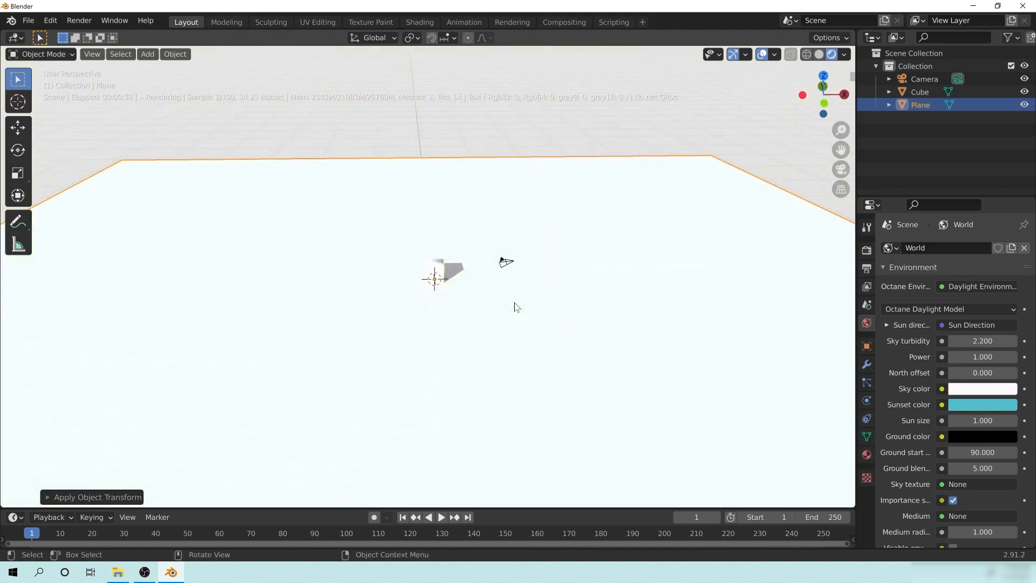
middle_drag(605, 323, 518, 313)
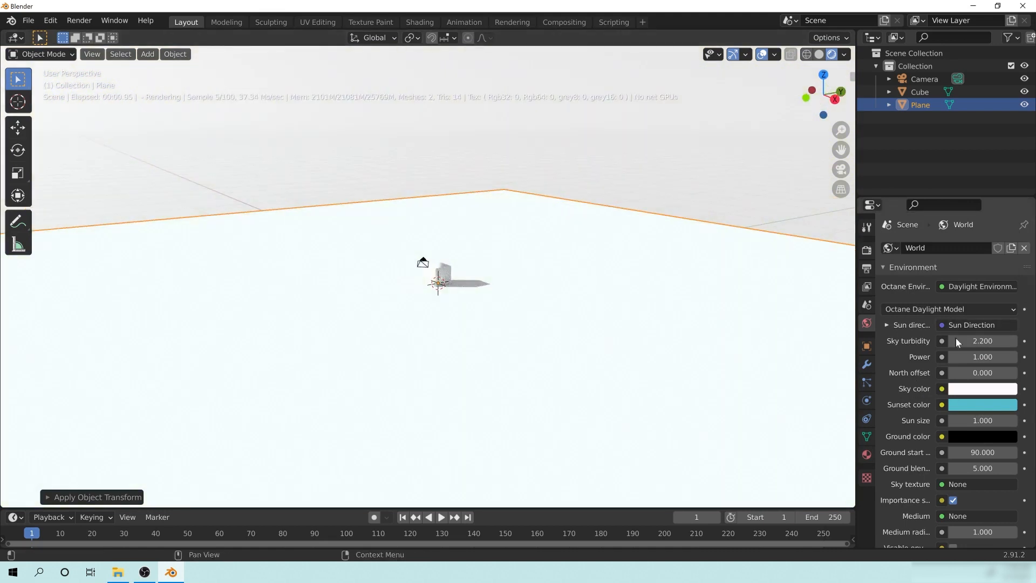
middle_drag(683, 460, 847, 331)
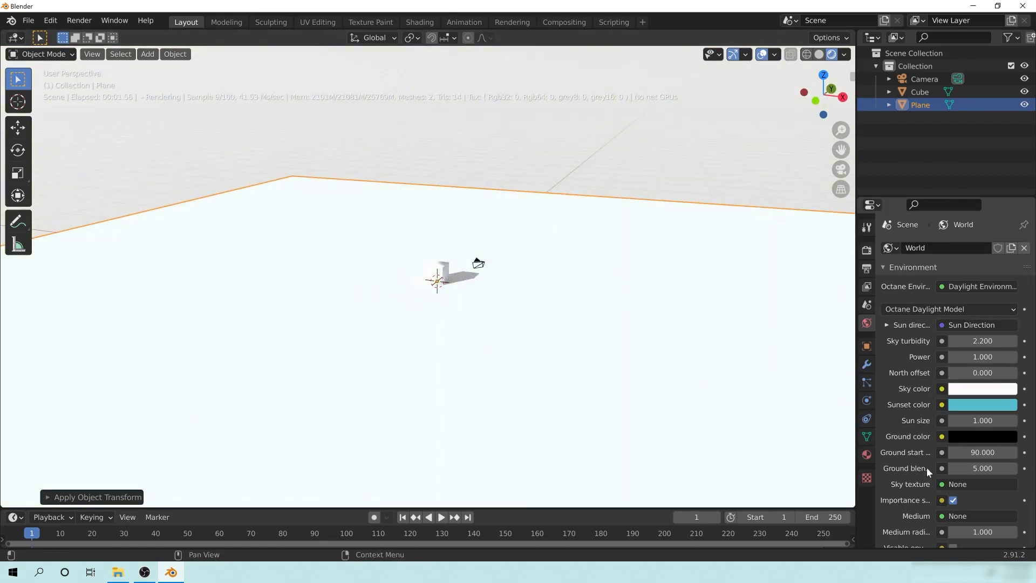
scroll(917, 464, down, 3)
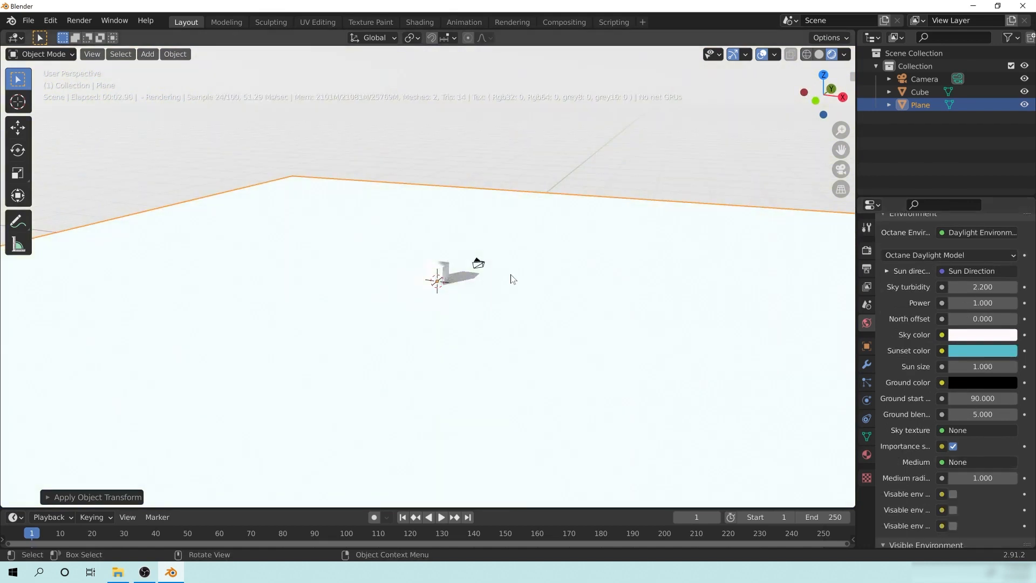
middle_drag(517, 278, 685, 266)
middle_drag(473, 329, 487, 279)
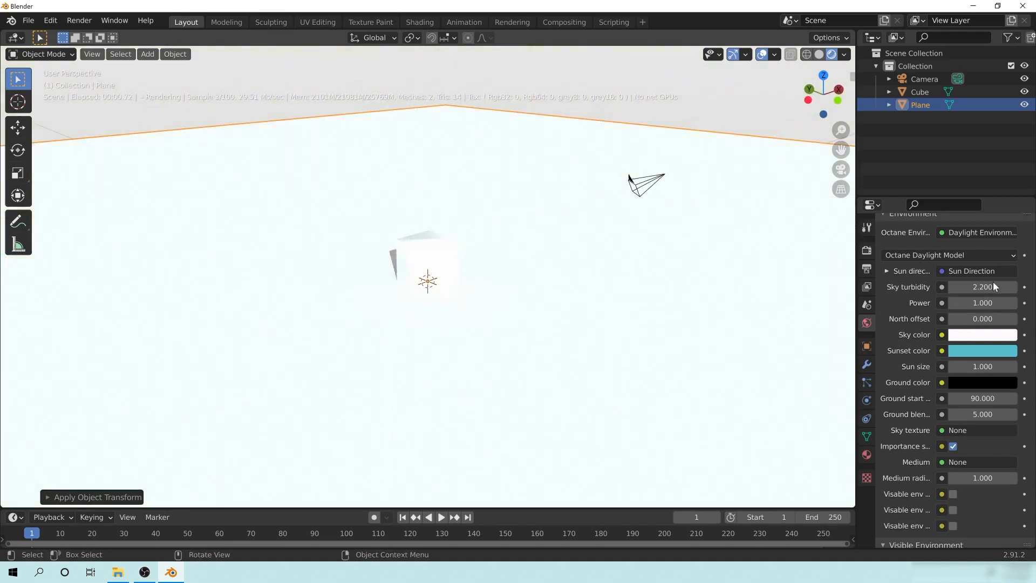
scroll(978, 406, up, 3)
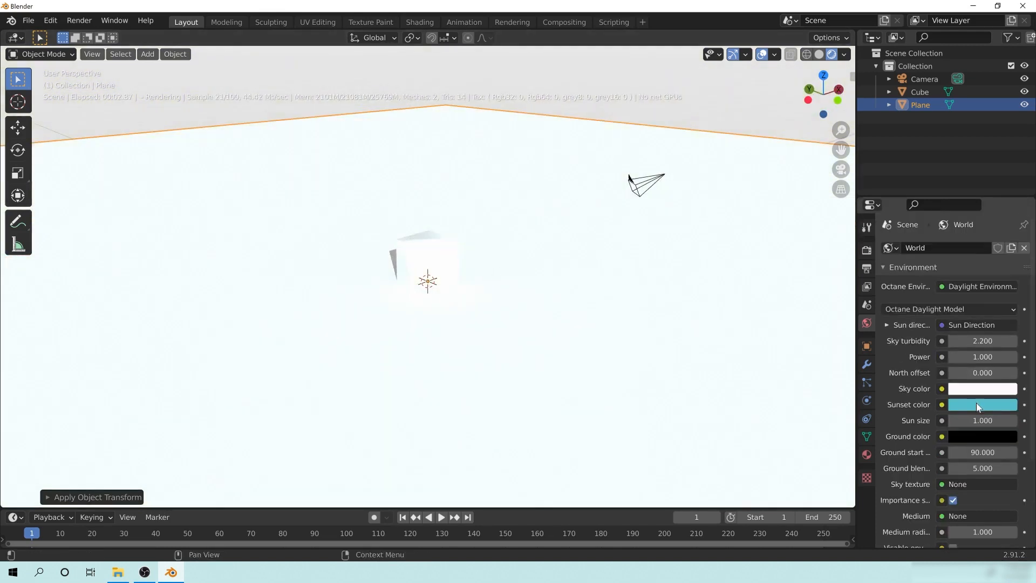
Change the world's Octane environment to Texture Environment
click(955, 284)
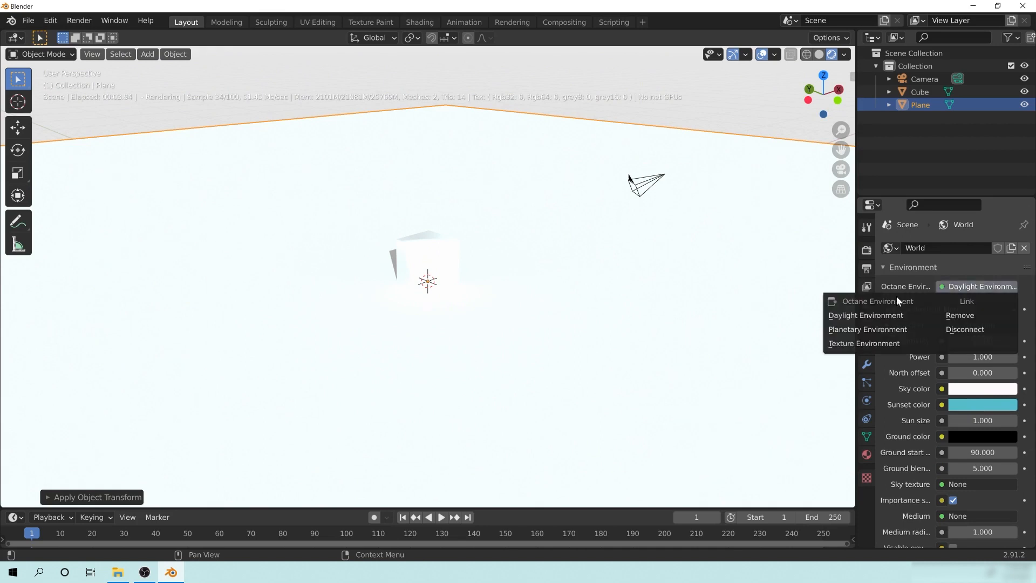
click(856, 344)
middle_drag(597, 307, 445, 296)
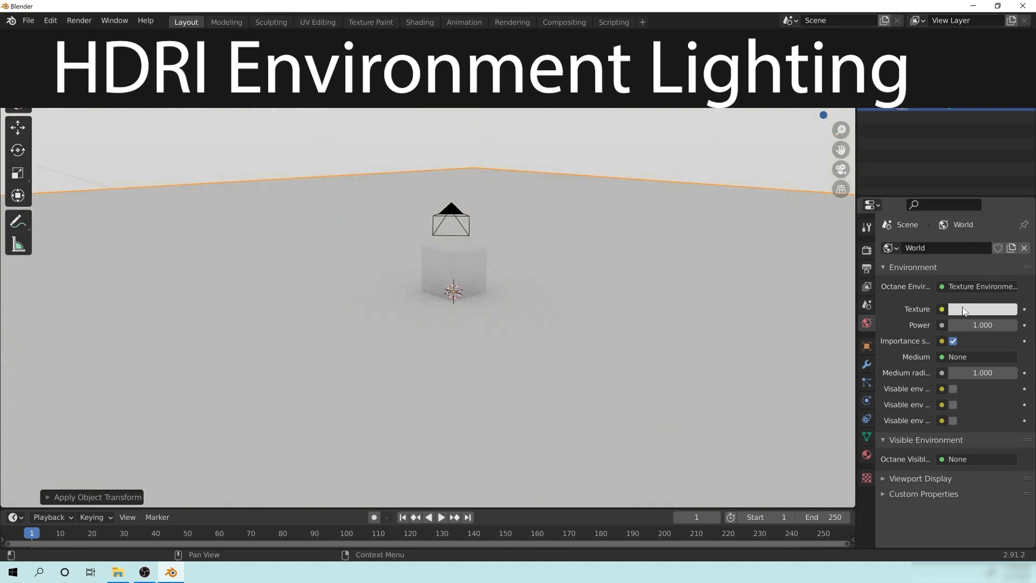
Assign an Image Tex node to the environment's texture
click(943, 309)
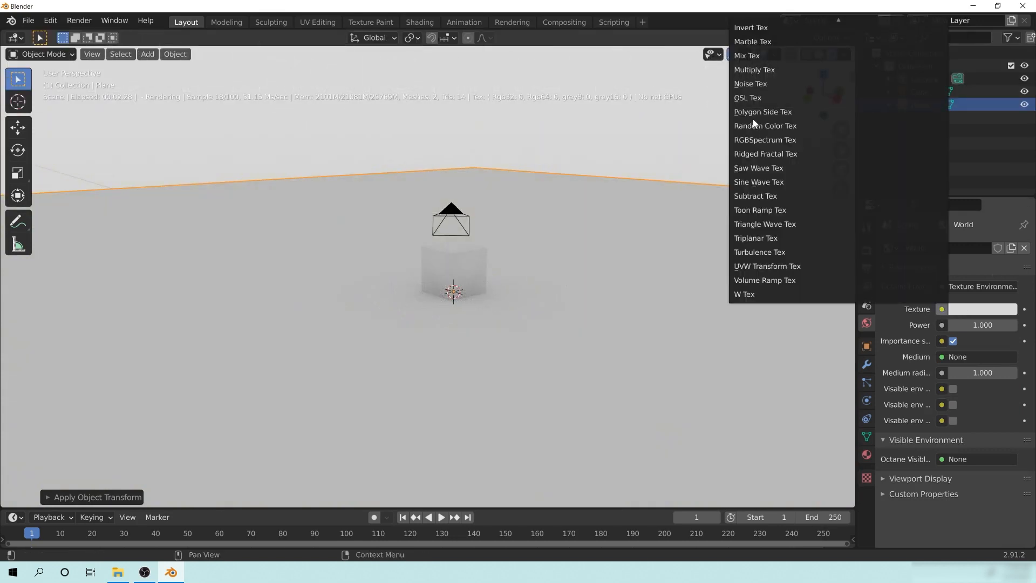
click(943, 309)
scroll(764, 36, up, 2)
scroll(764, 37, up, 4)
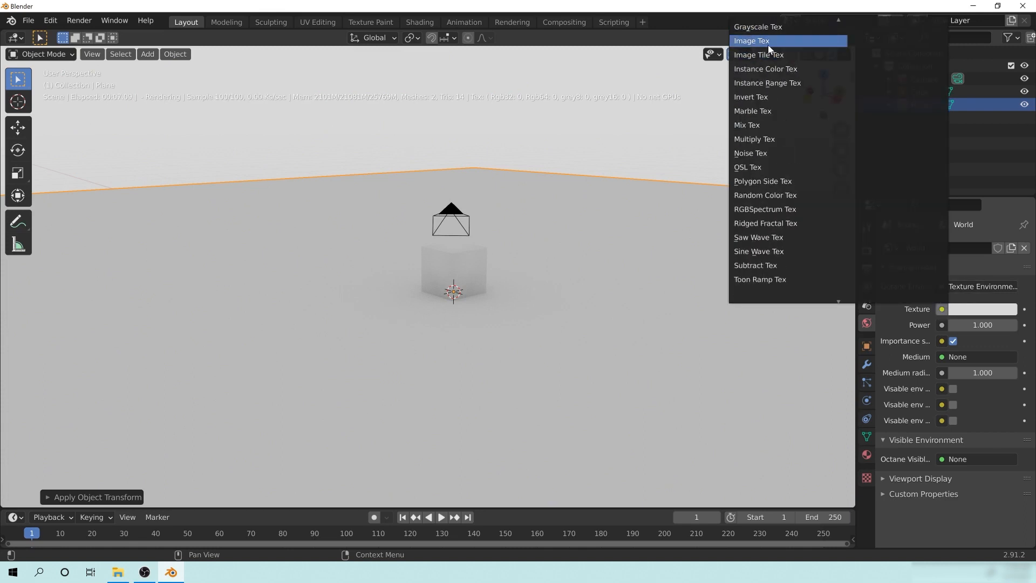
click(743, 40)
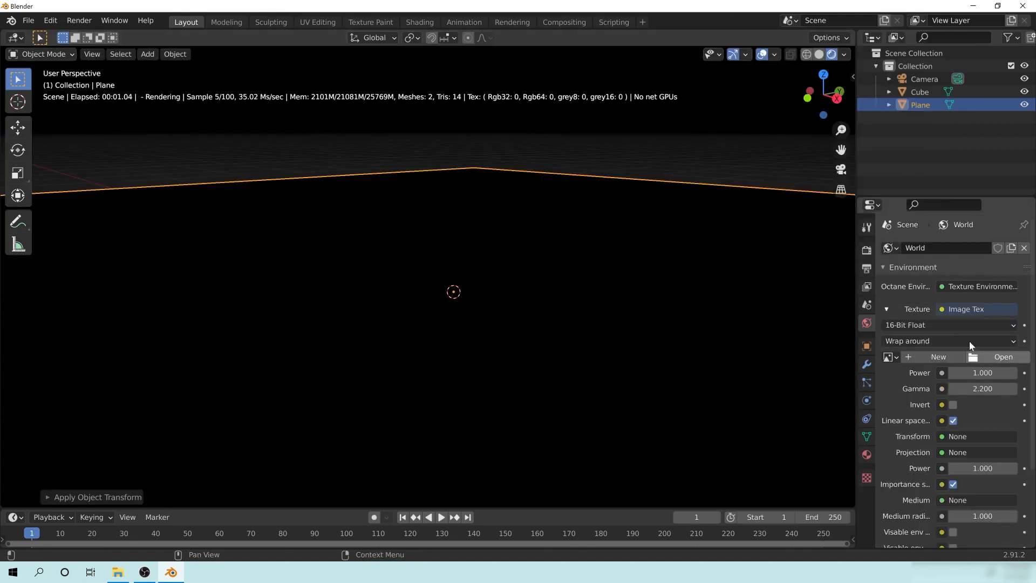
Switch the viewport to solid shading and keep the environment's image texture settings expanded
middle_drag(564, 257, 574, 263)
key(z)
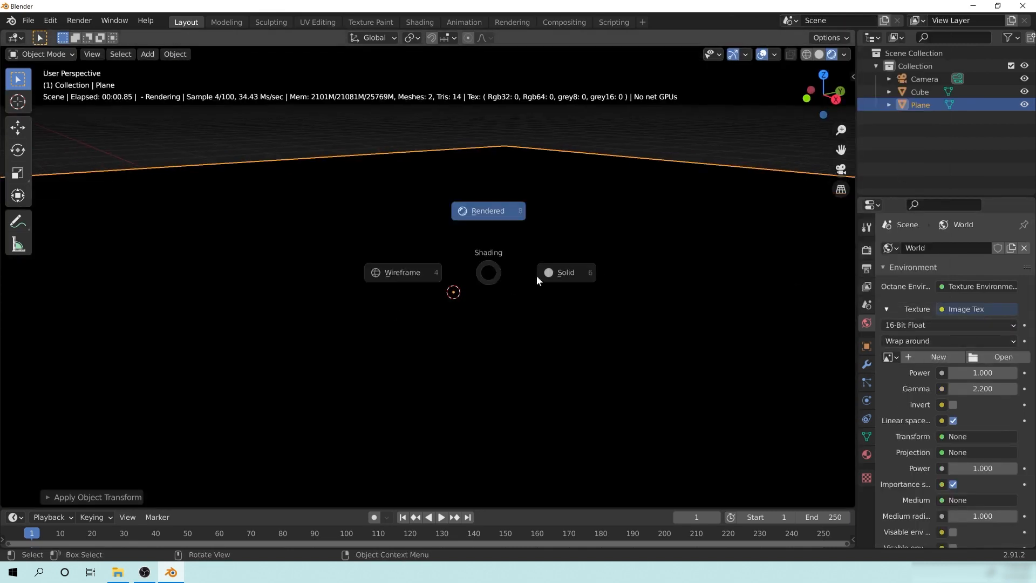
click(587, 274)
mouse_move(516, 303)
middle_down()
mouse_move(385, 276)
mouse_move(521, 298)
middle_up()
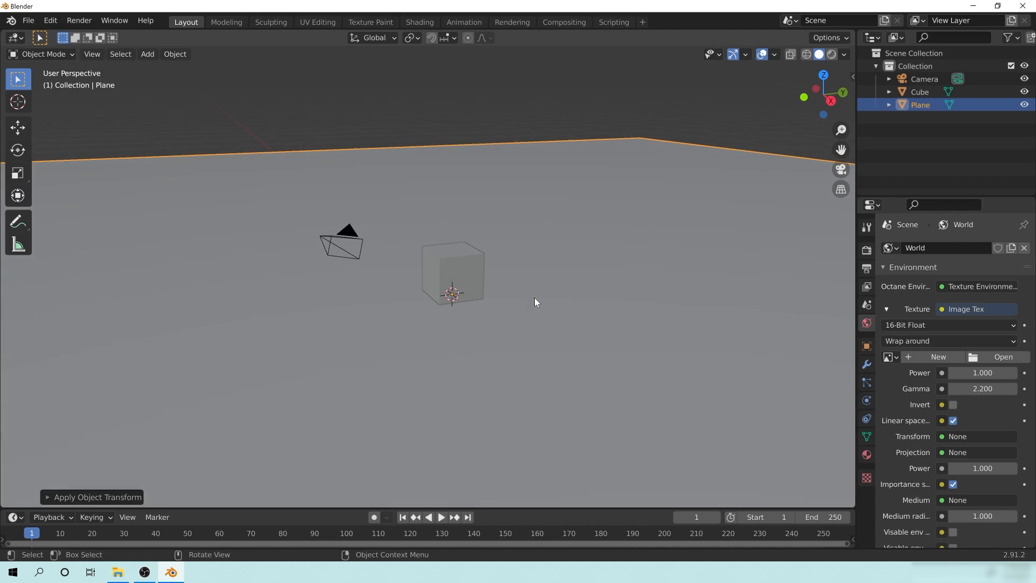
click(887, 308)
click(887, 308)
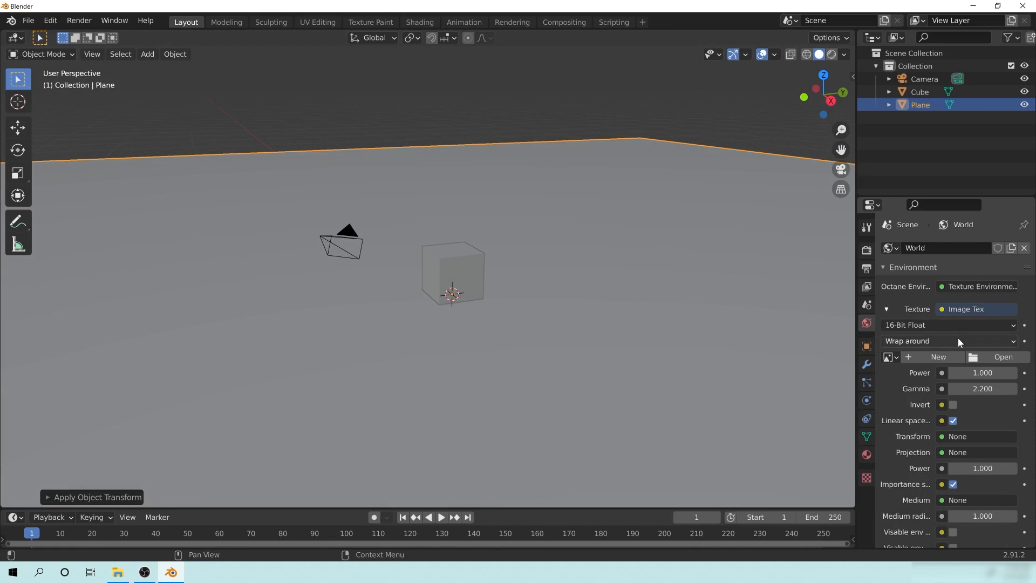
Load studio_small_01_4k.hdr from the HDRI favorites folder as the environment's texture image
click(1013, 358)
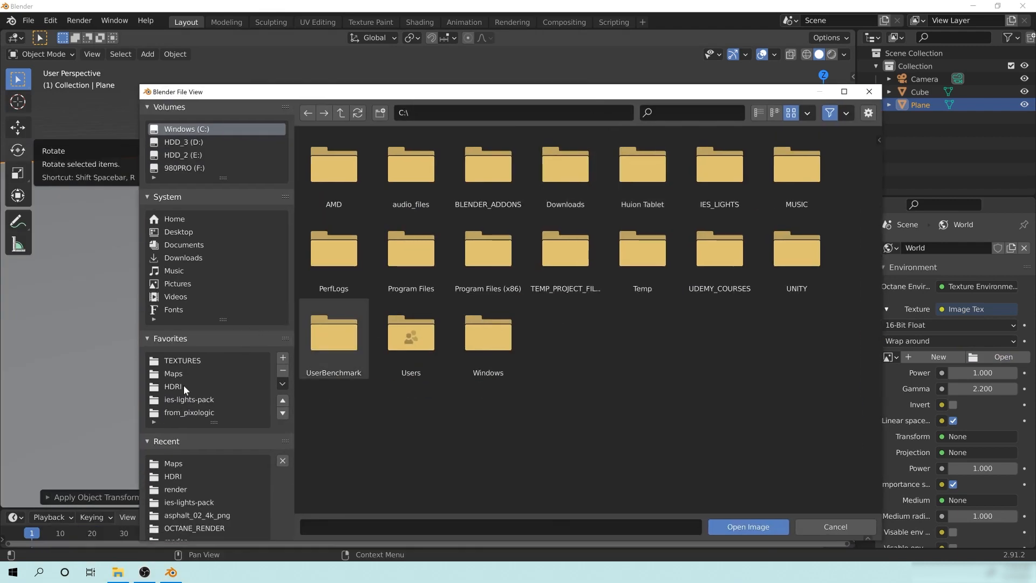
click(183, 385)
drag(588, 91, 609, 64)
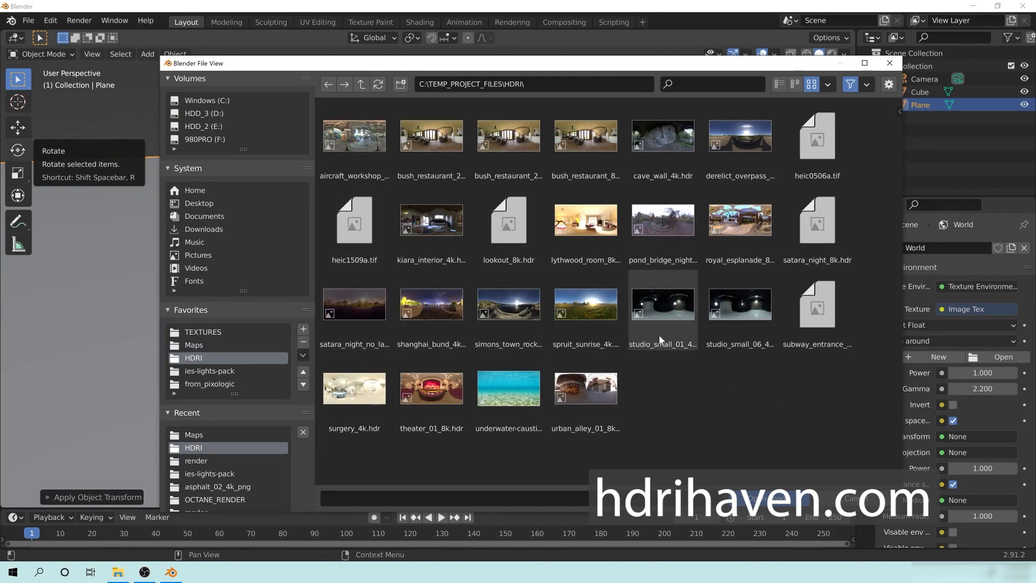
click(673, 322)
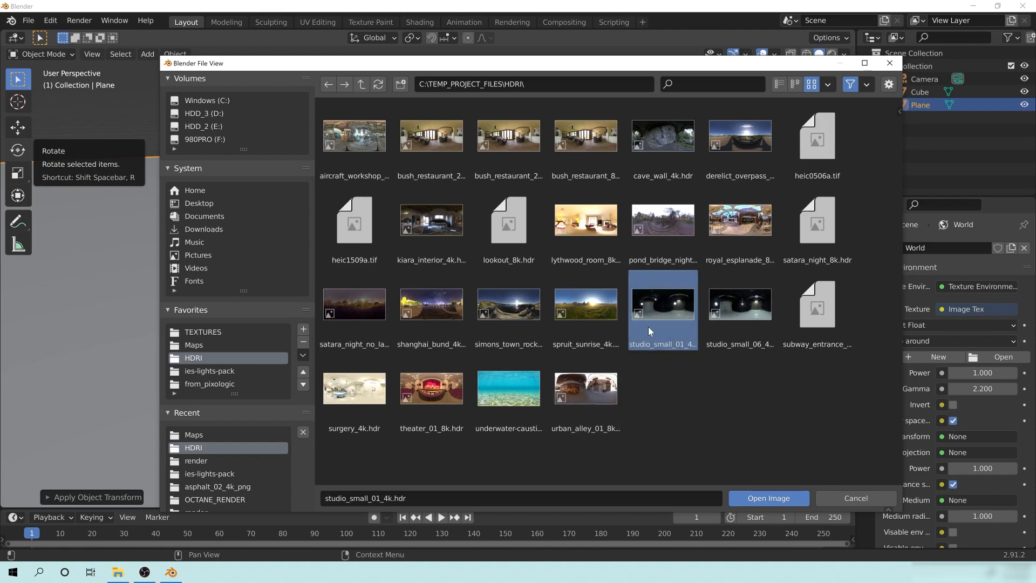
click(769, 498)
mouse_move(500, 267)
middle_down()
mouse_move(512, 252)
mouse_move(516, 274)
middle_up()
scroll(955, 415, down, 5)
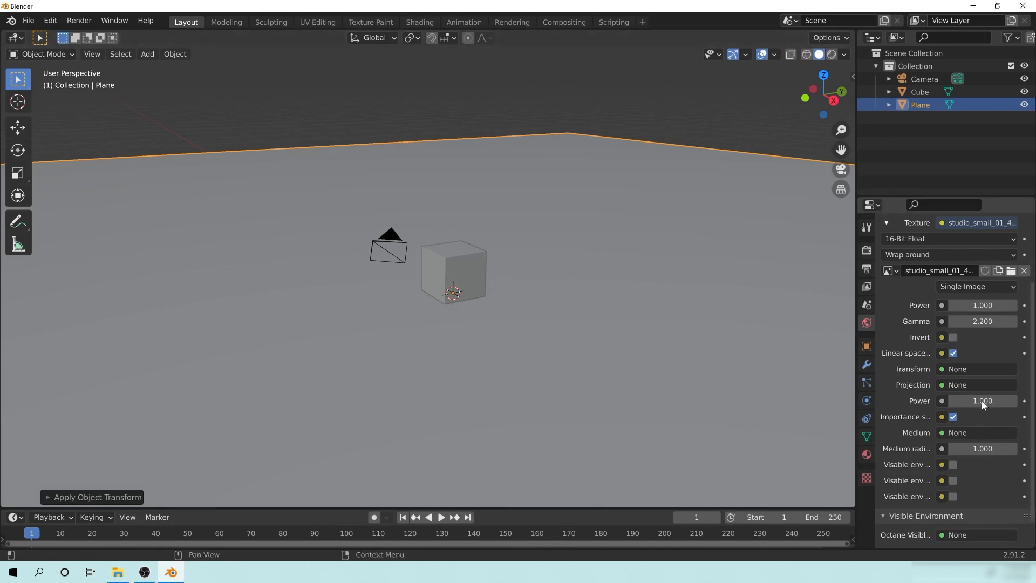
Return the viewport to rendered shading and inspect the HDRI lighting on the scene from several angles
key(z)
click(501, 136)
middle_drag(502, 245, 502, 270)
scroll(547, 244, down, 5)
scroll(568, 253, up, 5)
middle_drag(567, 258, 445, 270)
middle_drag(521, 230, 561, 215)
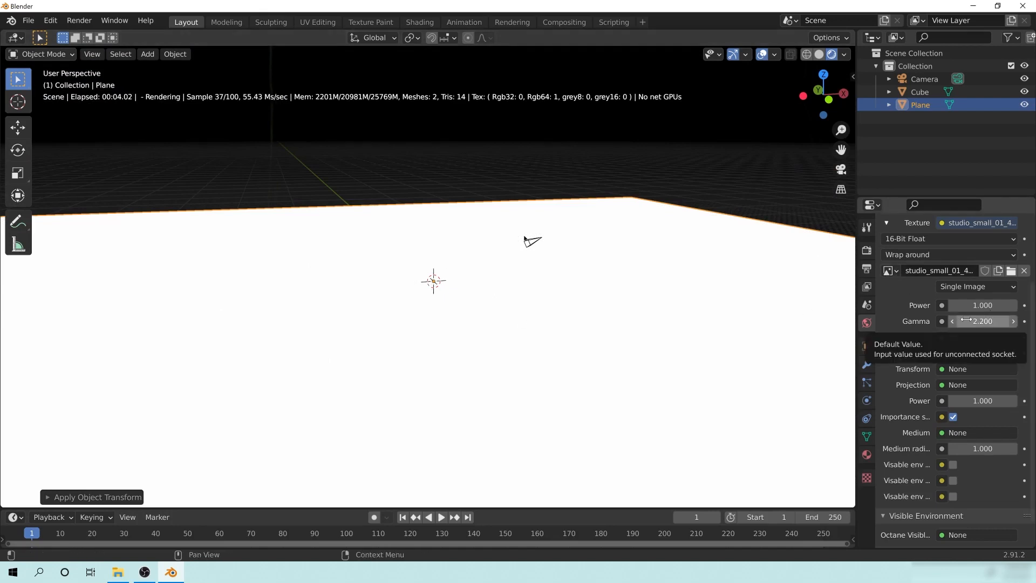
Set the environment image texture's gamma to 1
click(985, 321)
text(1)
key(Return)
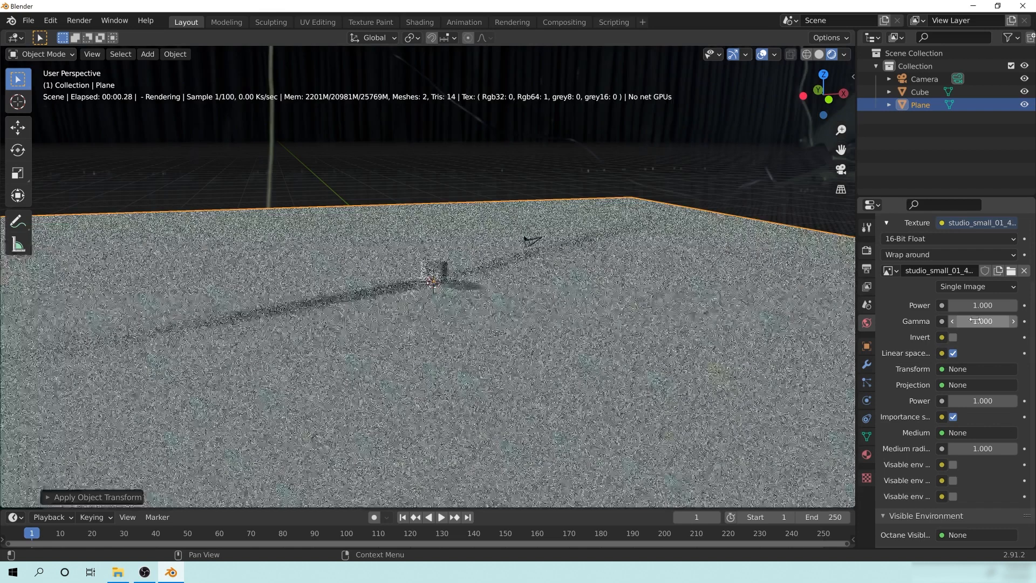
Inspect the HDRI lighting and the cube's shadows on the floor from several angles around the scene
middle_drag(384, 274, 554, 260)
middle_drag(420, 274, 576, 289)
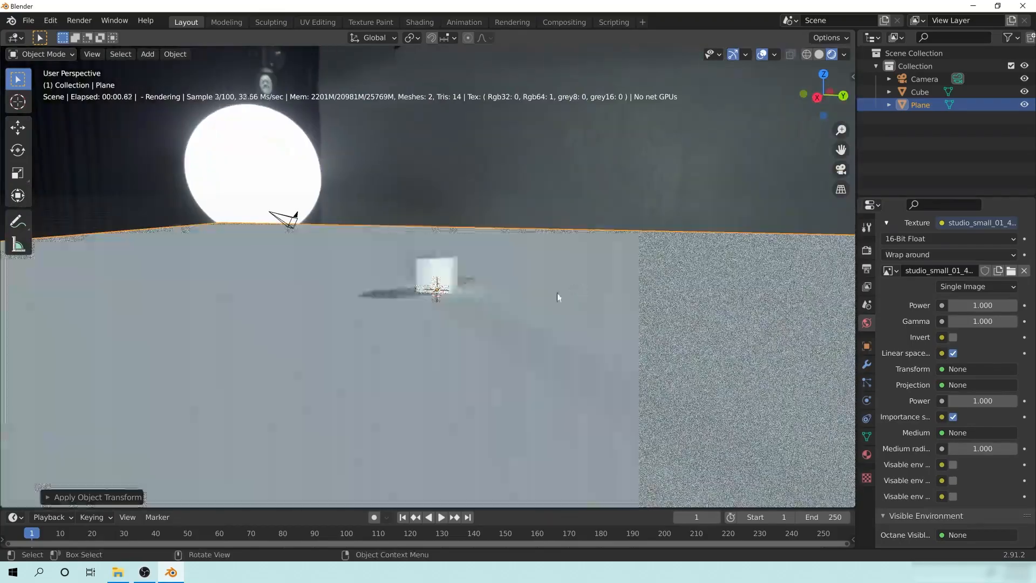
middle_drag(448, 264, 403, 313)
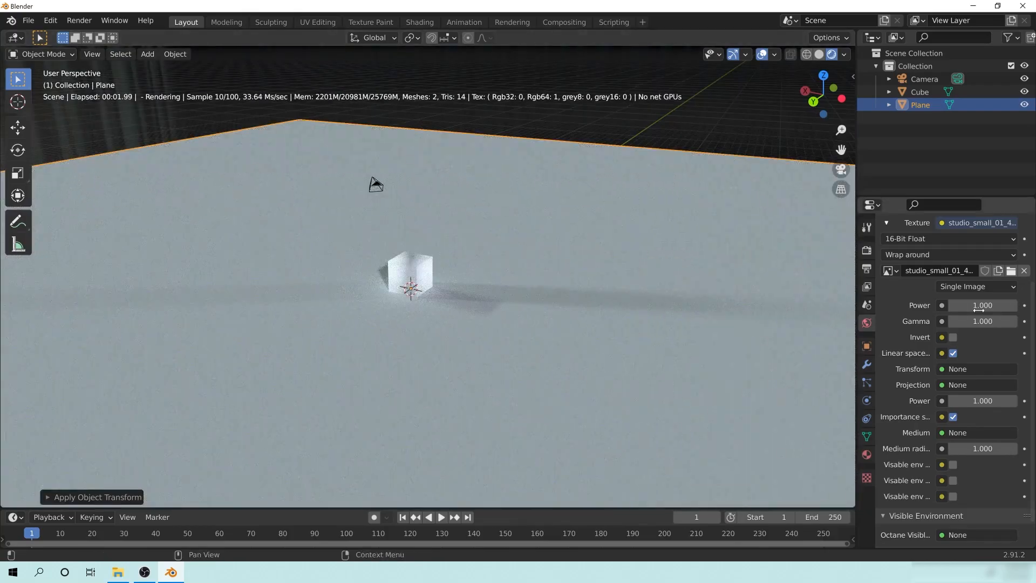
middle_drag(542, 276, 467, 276)
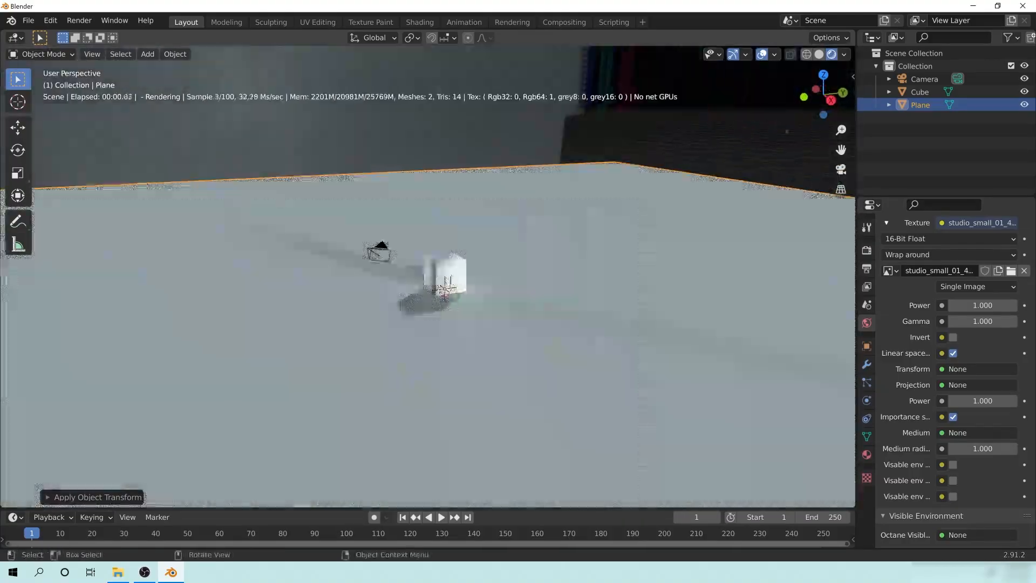
middle_drag(437, 306, 488, 289)
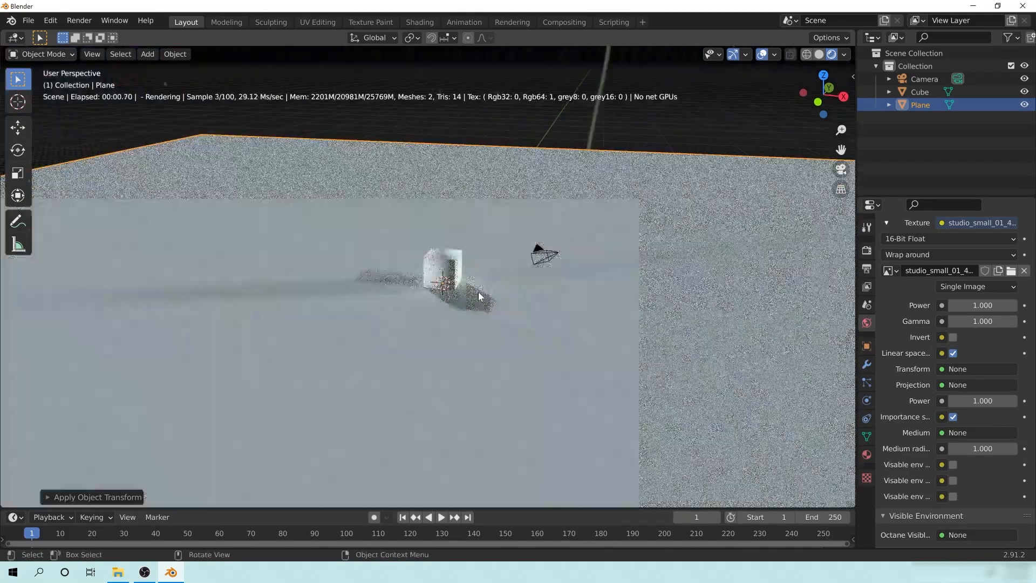
middle_drag(678, 293, 486, 253)
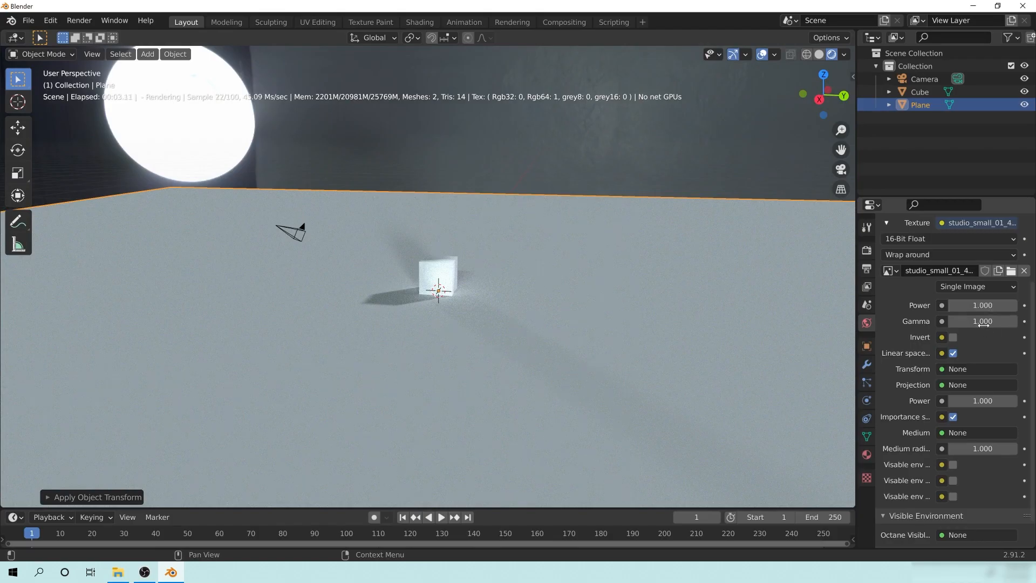
middle_drag(572, 243, 417, 277)
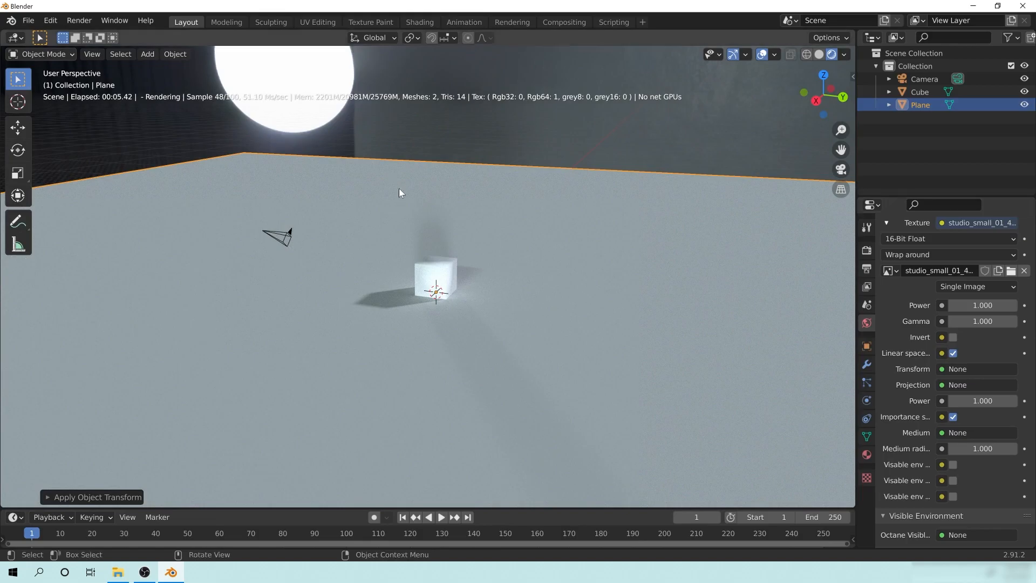
middle_drag(431, 278, 854, 247)
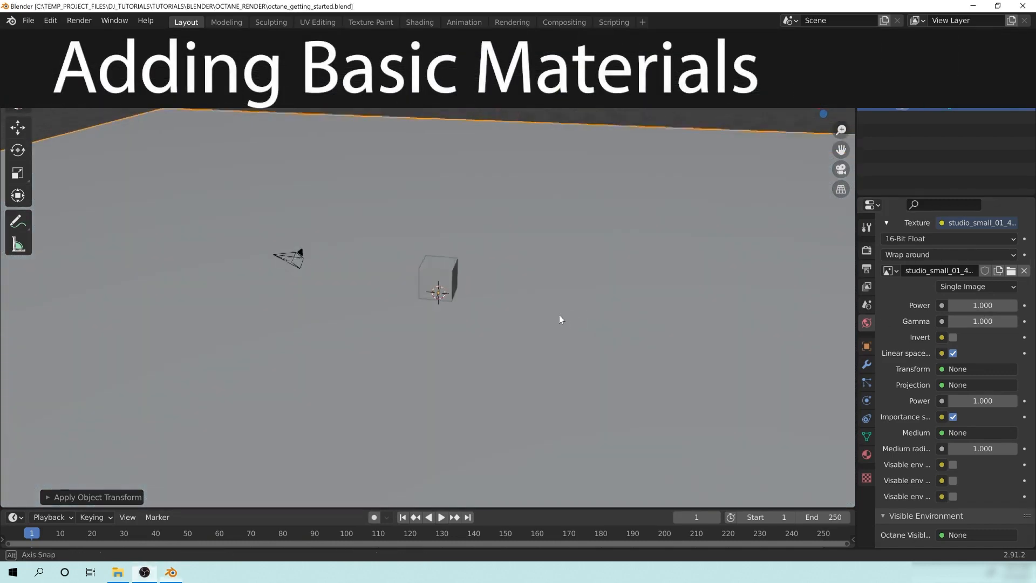
Split the 3D viewport vertically, turn the new area into a Shader Editor, and collapse its sidebar
middle_drag(558, 315, 469, 249)
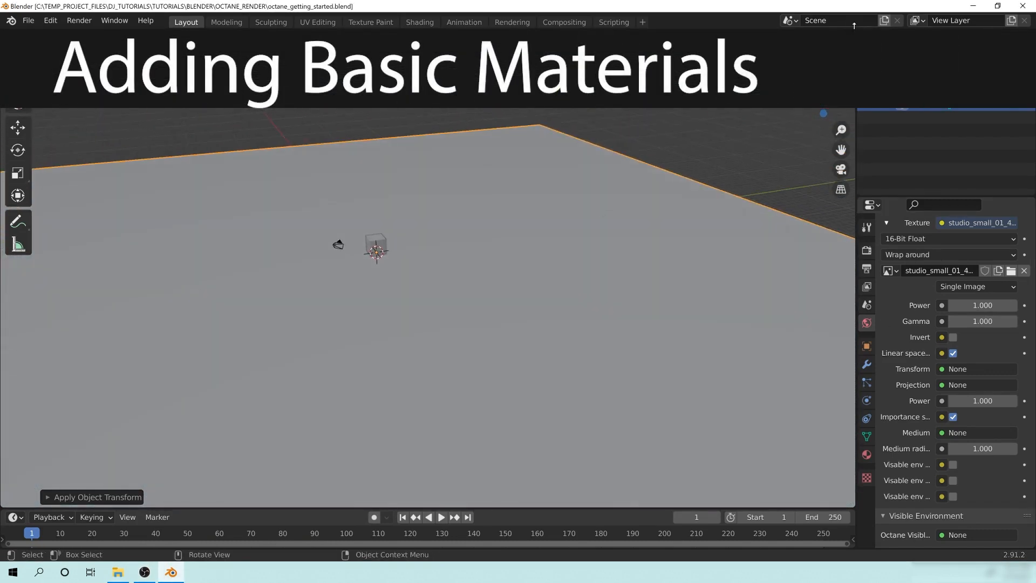
drag(853, 34, 482, 43)
click(497, 38)
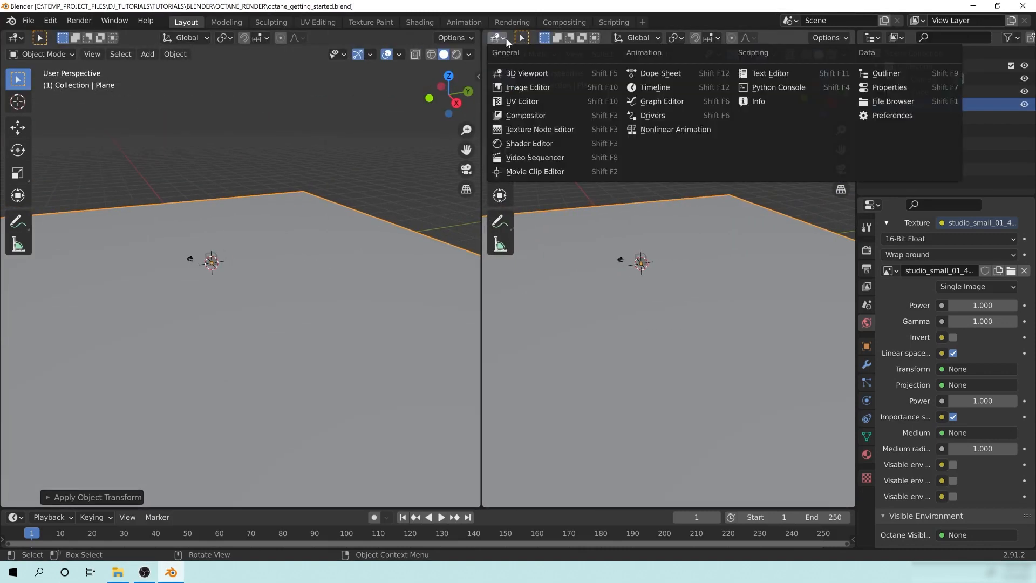
click(534, 144)
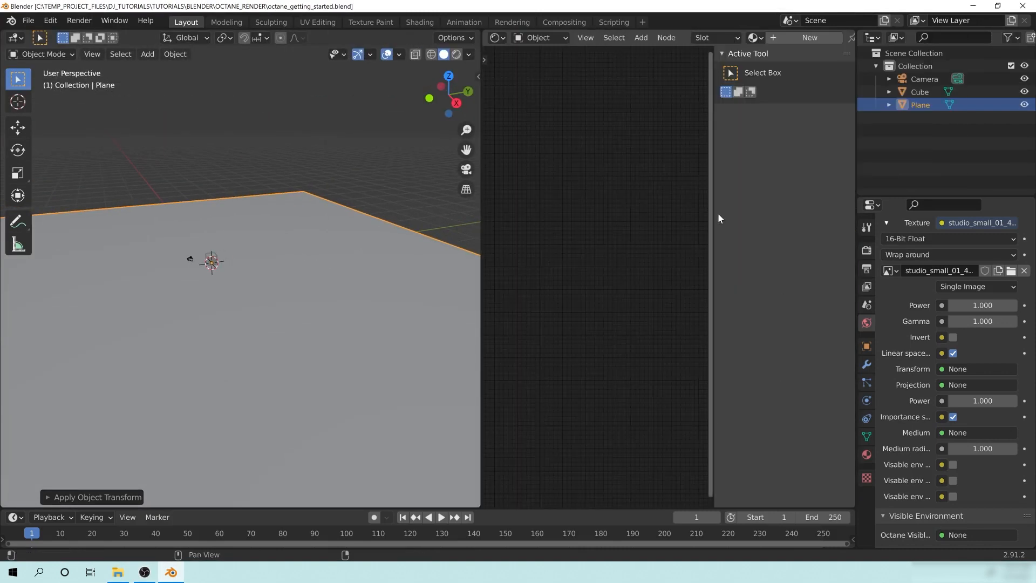
drag(712, 212, 820, 213)
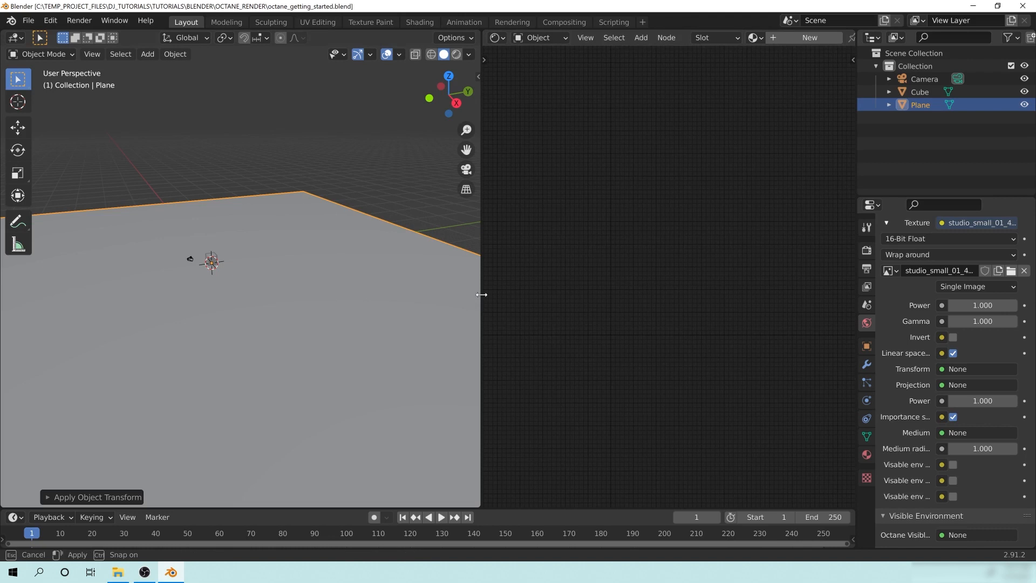
drag(481, 295, 466, 294)
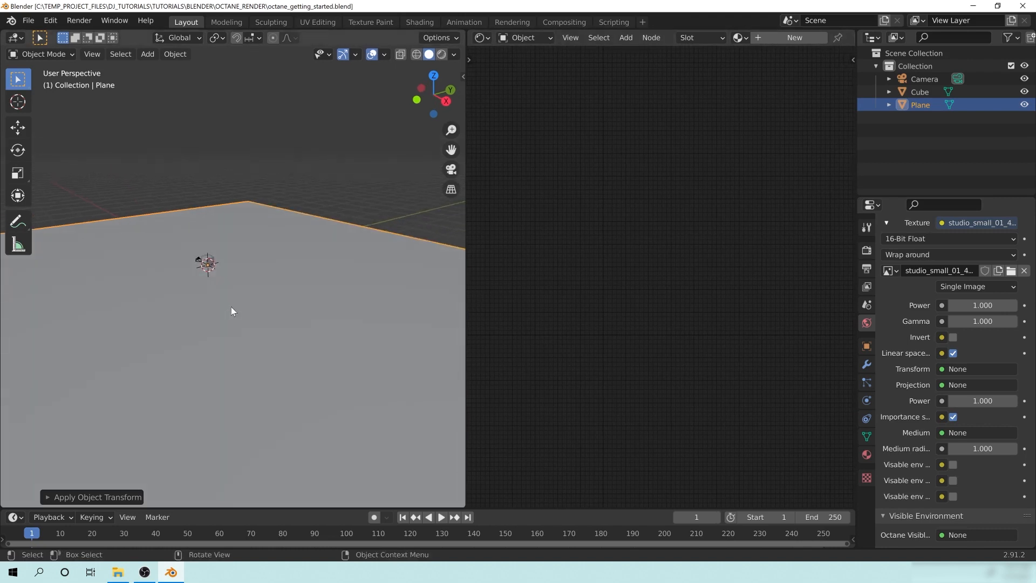
Look through the scene camera and lock the camera to the view
key(KP_0)
key(n)
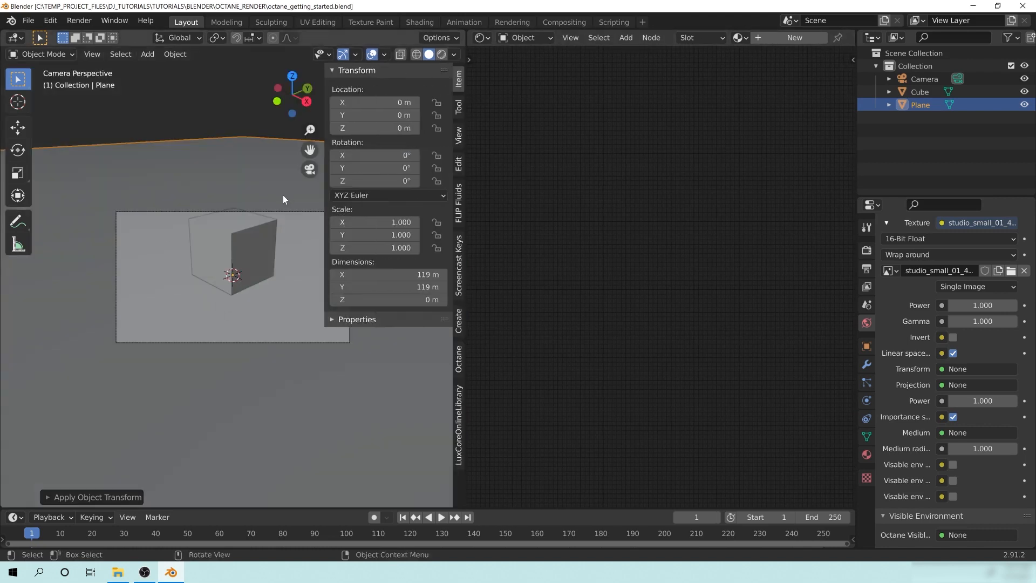
click(460, 143)
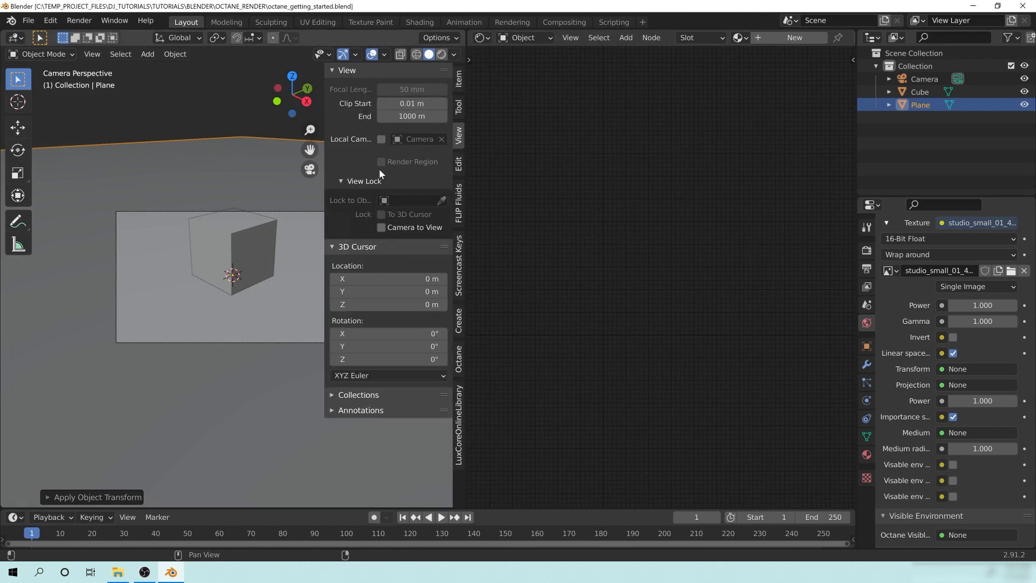
click(381, 227)
key(n)
Reframe the camera so the cube sits near the middle of the frame, and deselect all objects
mouse_move(244, 272)
middle_down()
mouse_move(249, 297)
mouse_move(249, 285)
middle_up()
scroll(251, 287, down, 2)
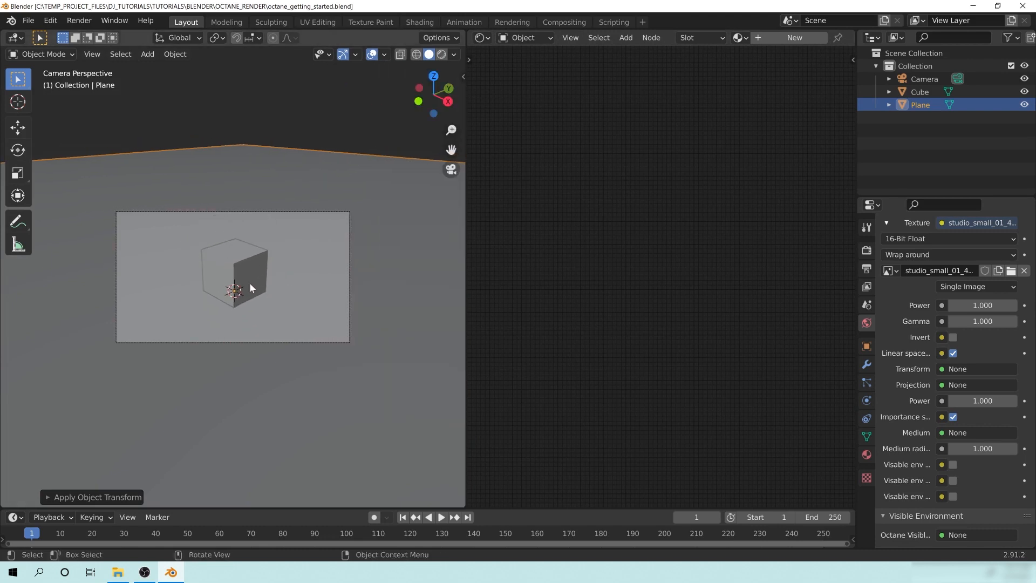
scroll(249, 283, up, 2)
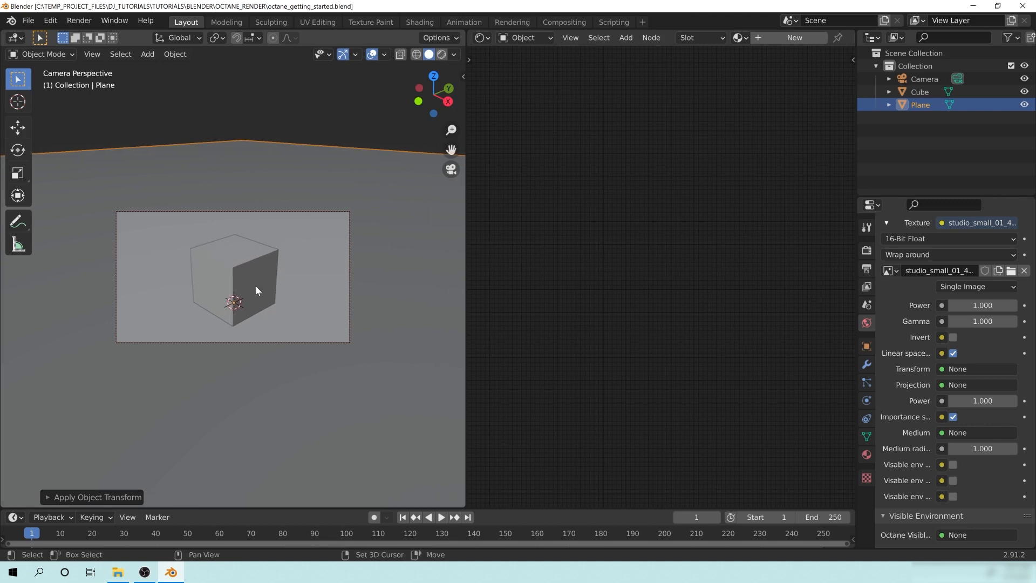
key(alt+a)
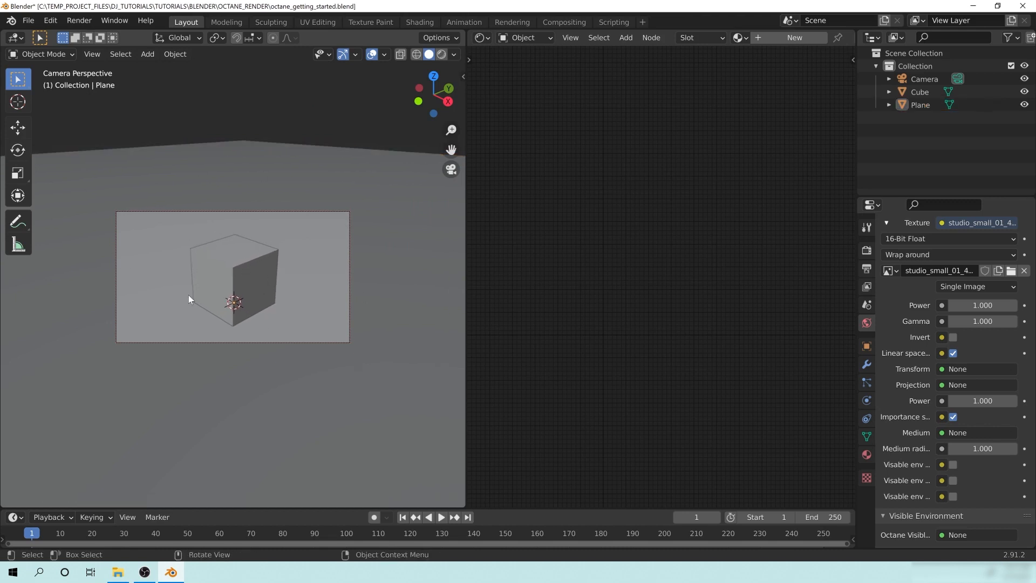
key(n)
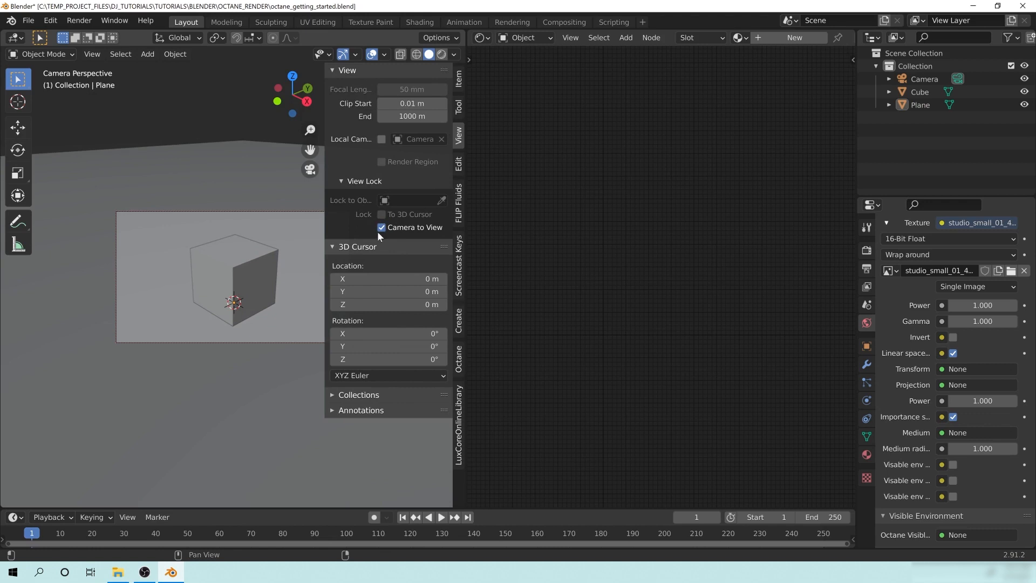
key(n)
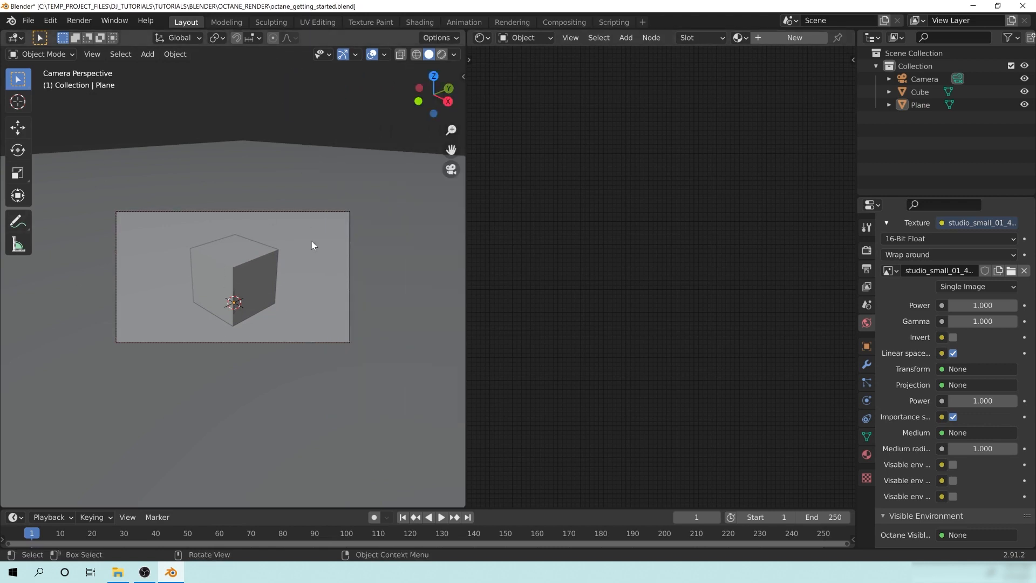
Switch the viewport to rendered shading and enable Render Region in the output dimensions
key(z)
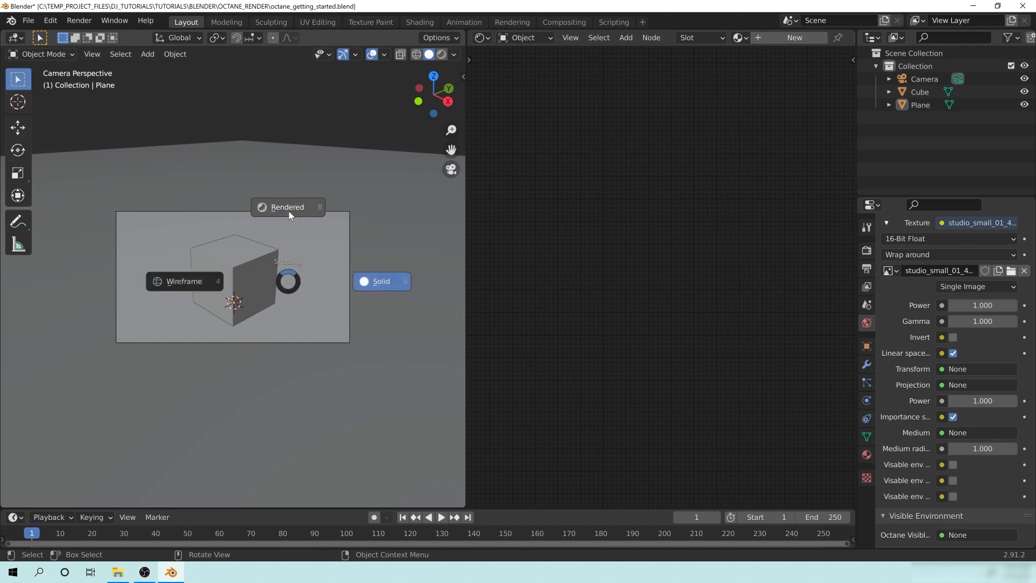
click(289, 209)
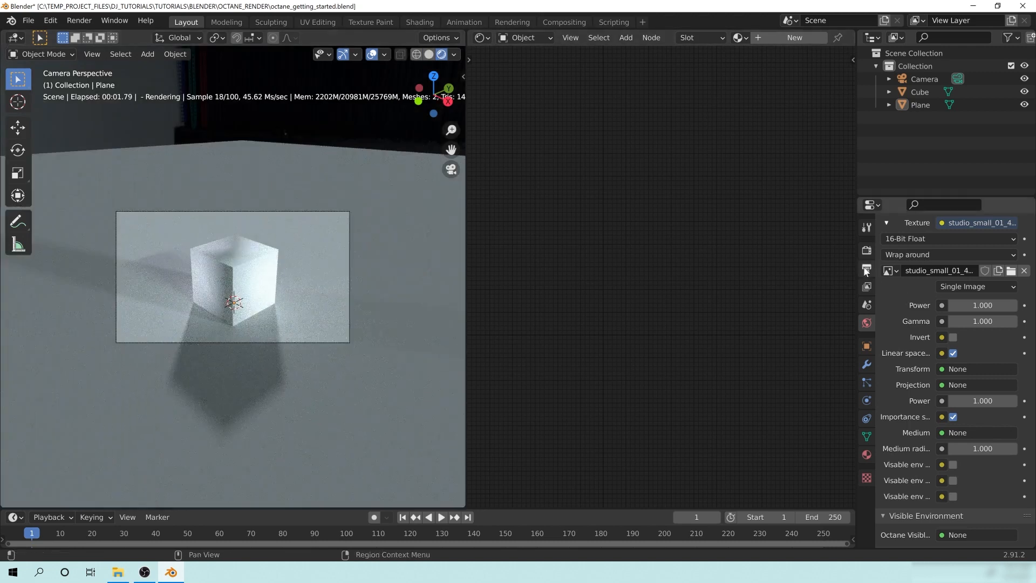
click(866, 269)
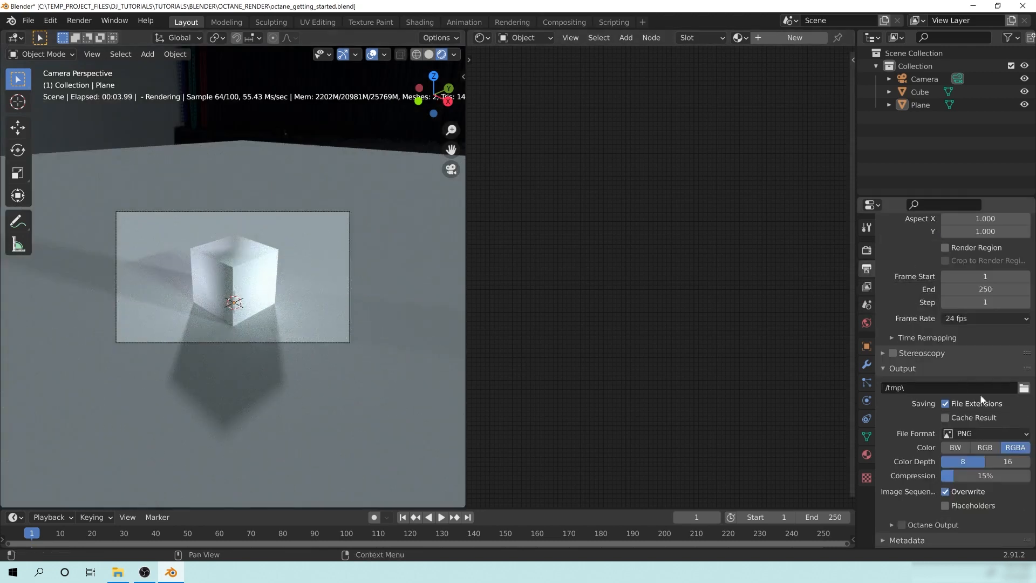
scroll(981, 378, up, 4)
click(899, 244)
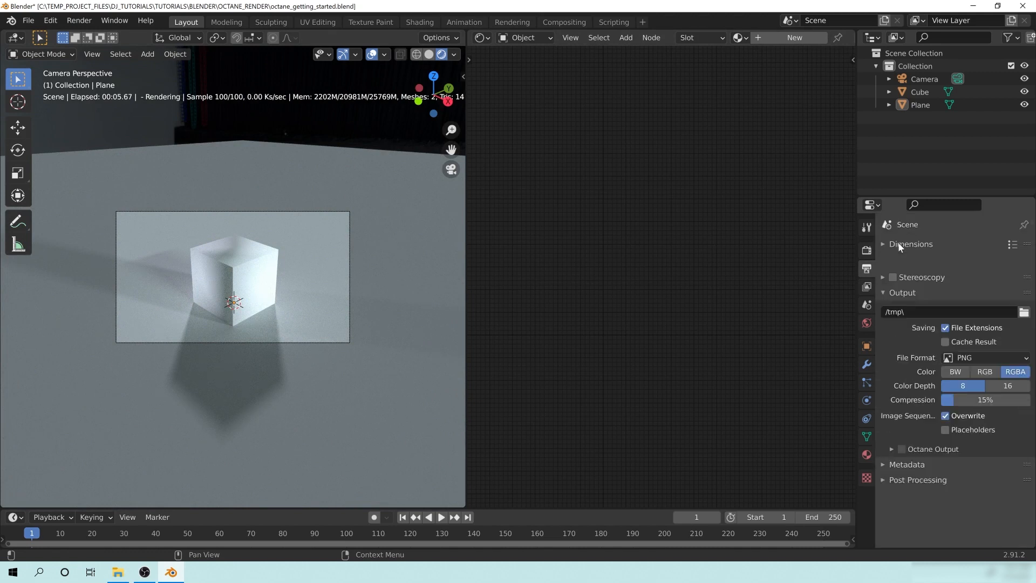
click(902, 245)
click(907, 245)
click(910, 274)
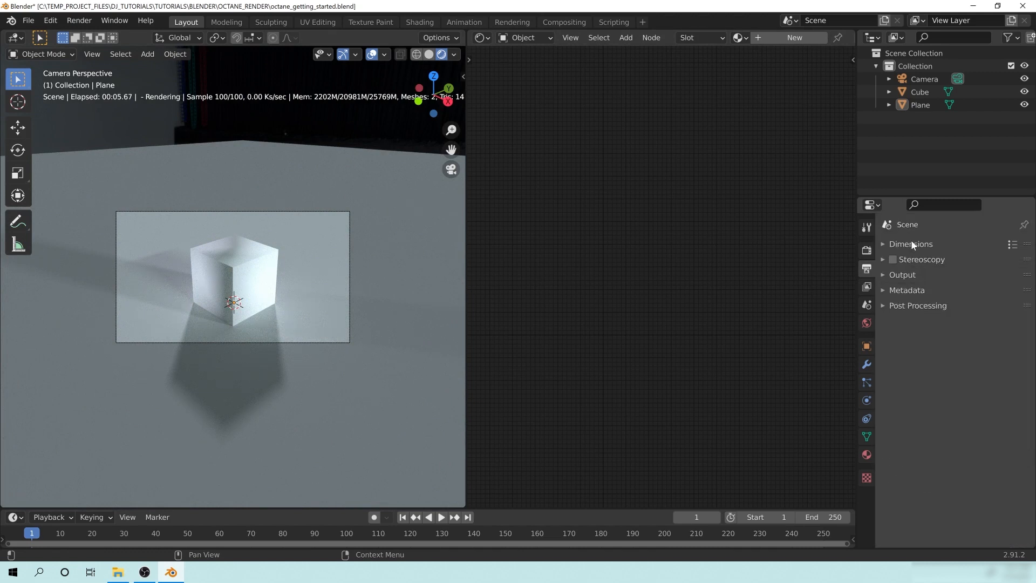
click(911, 243)
click(945, 334)
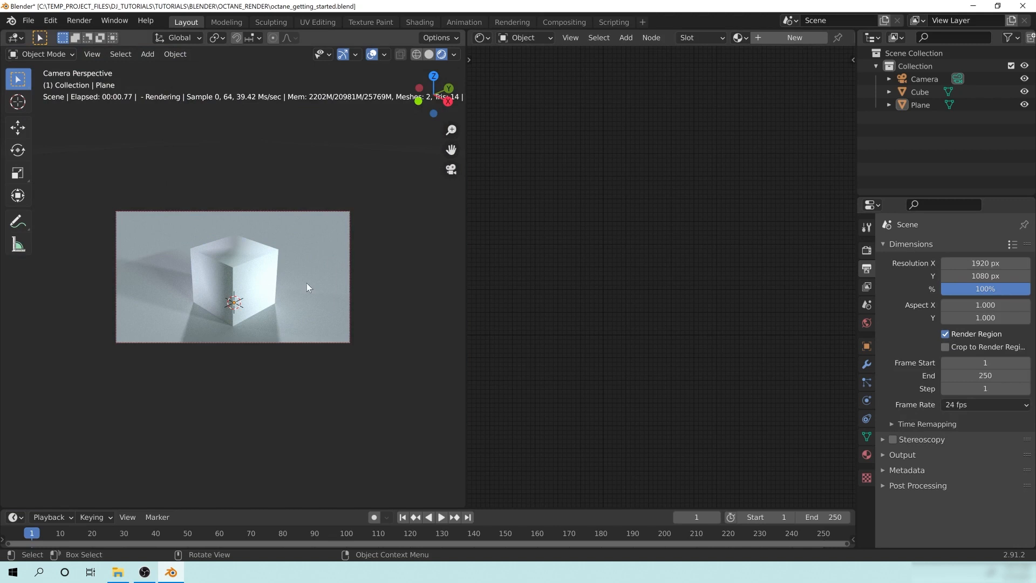
Hide the viewport overlays and select the cube so its material nodes are shown
click(377, 55)
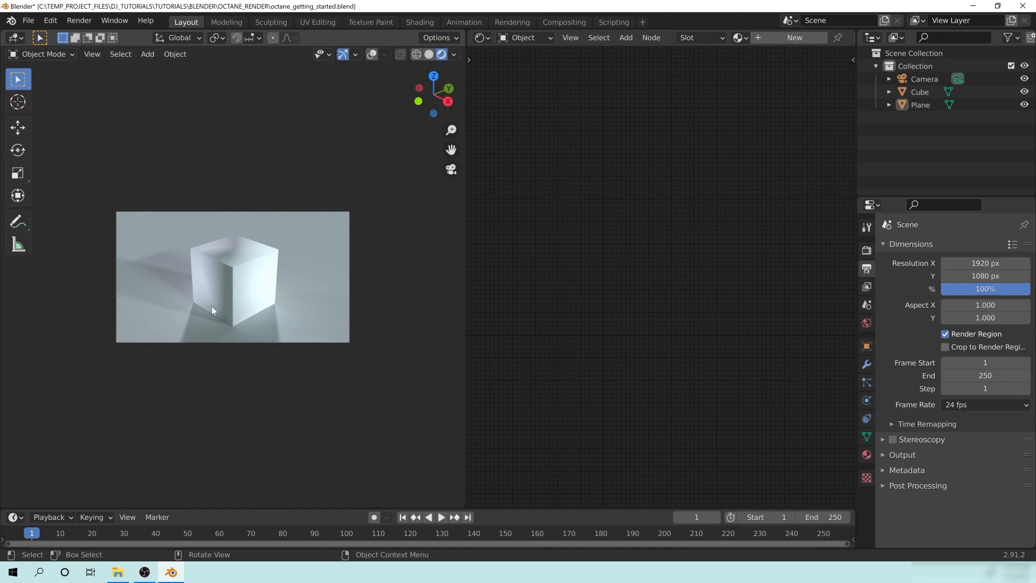
scroll(247, 288, up, 2)
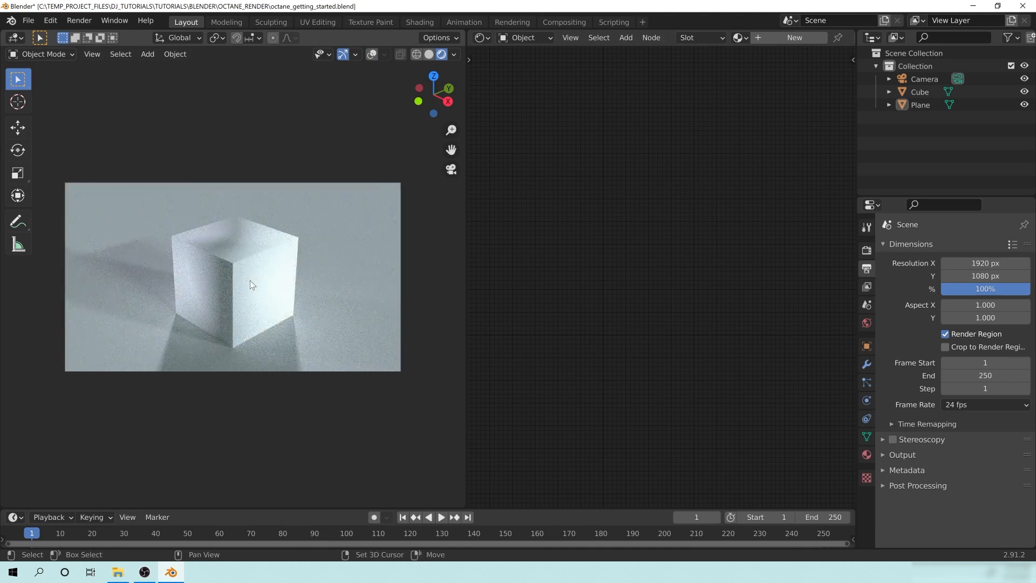
click(235, 264)
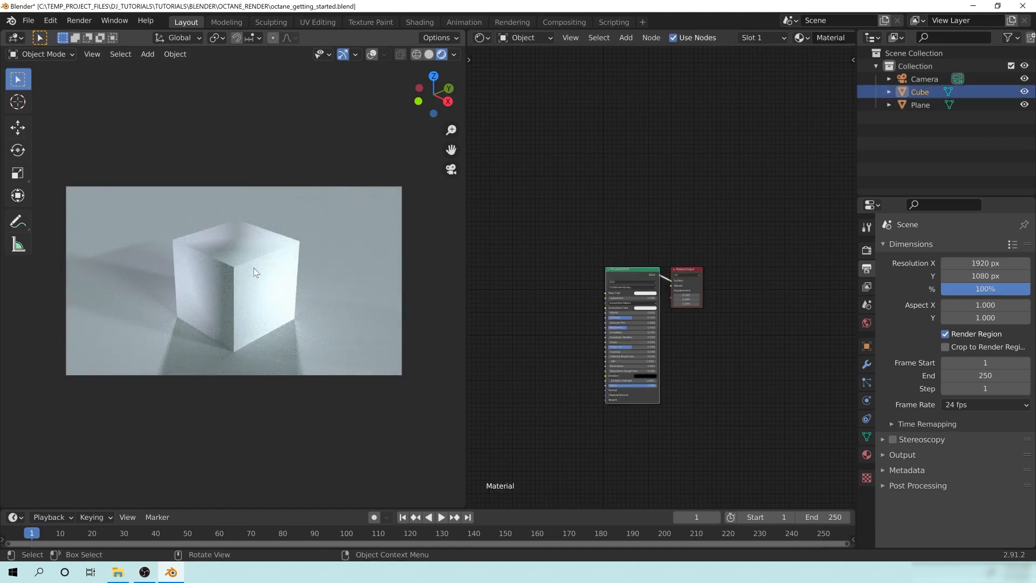
click(371, 54)
click(371, 54)
Try a red base color on the cube's Principled BSDF node
scroll(687, 398, up, 3)
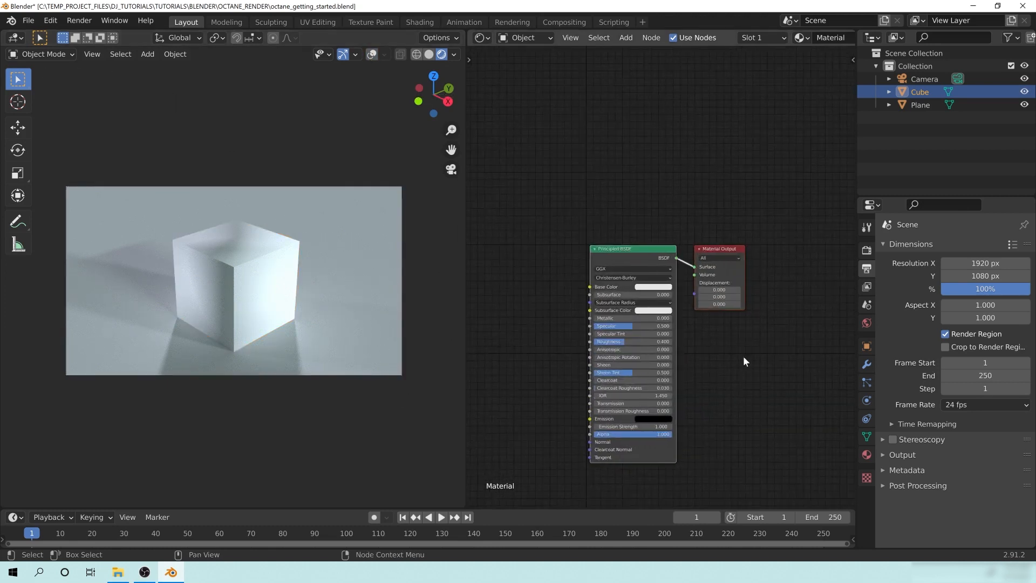
middle_drag(743, 355, 755, 331)
click(651, 264)
drag(681, 190, 681, 209)
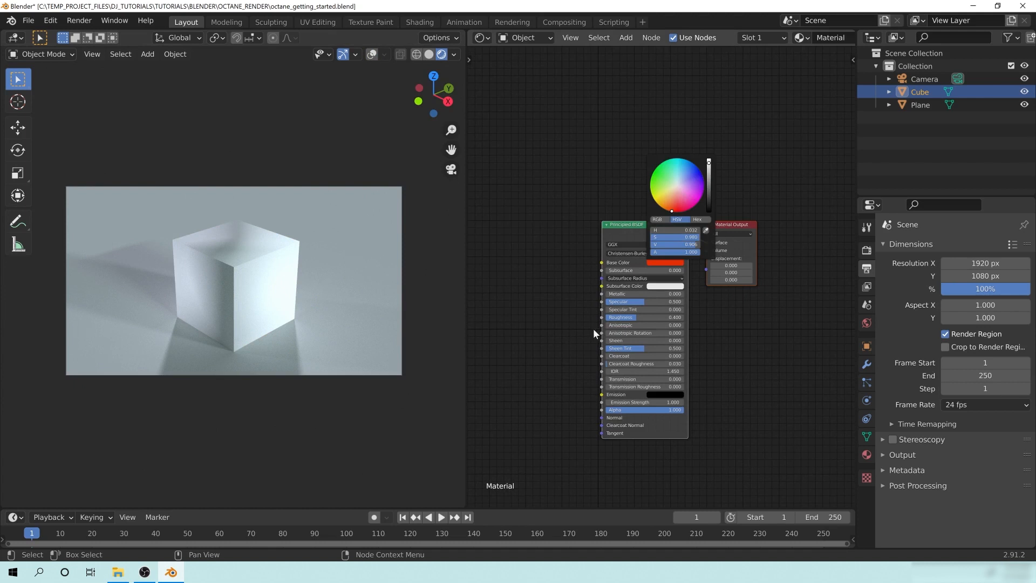
Delete the Principled BSDF node from the cube's material
click(621, 225)
key(x)
middle_drag(593, 308, 687, 296)
scroll(662, 267, down, 2)
Add an Octane Metal Material node beside the Material Output node and fit both nodes in view
key(shift+a)
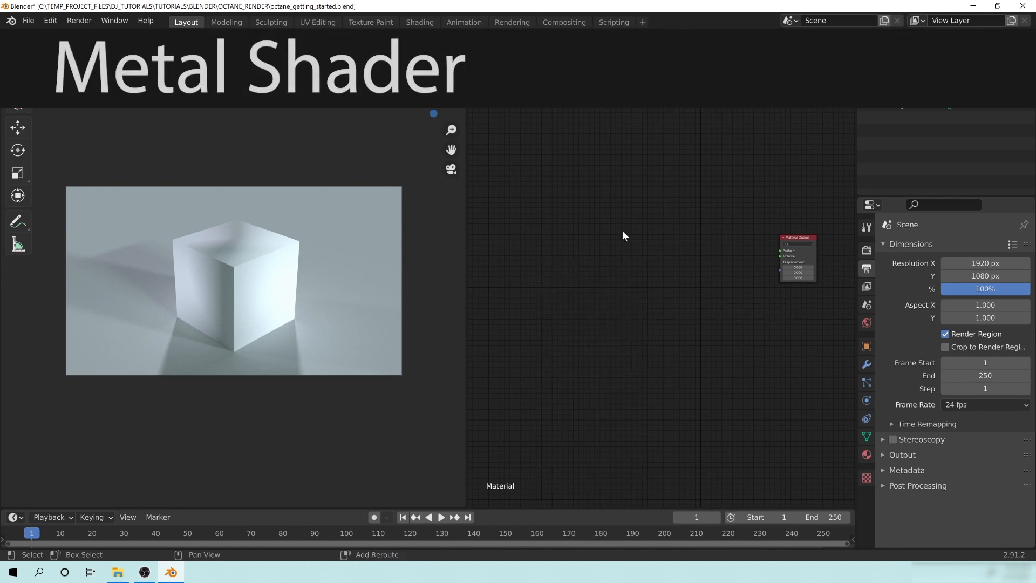
key(shift+a)
mouse_move(579, 255)
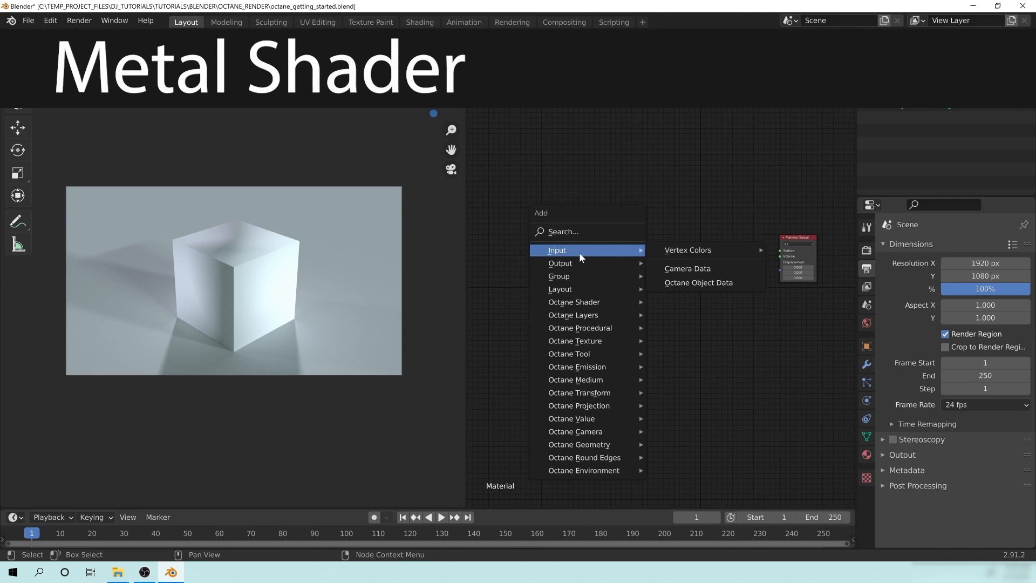
mouse_move(594, 303)
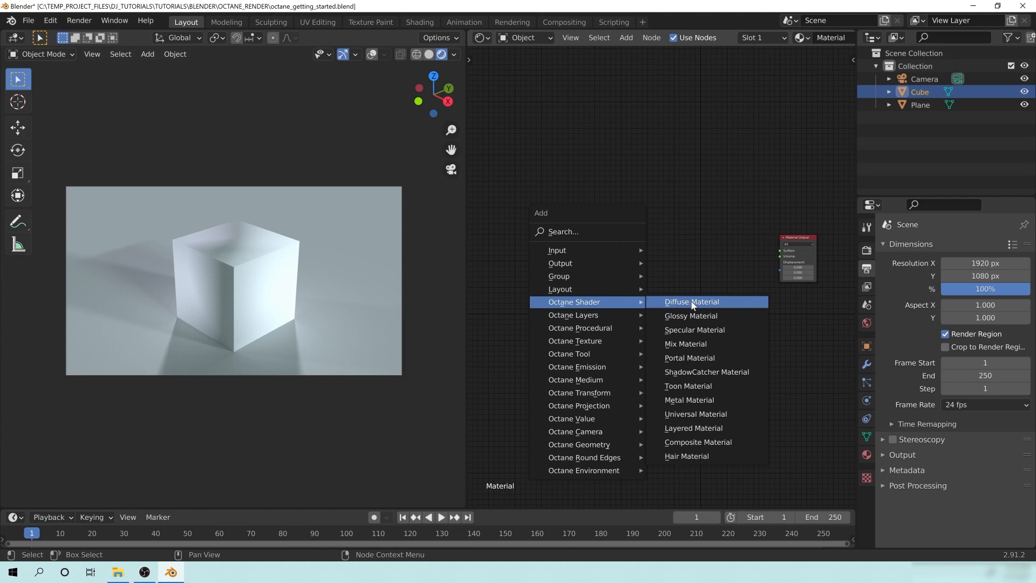
click(690, 400)
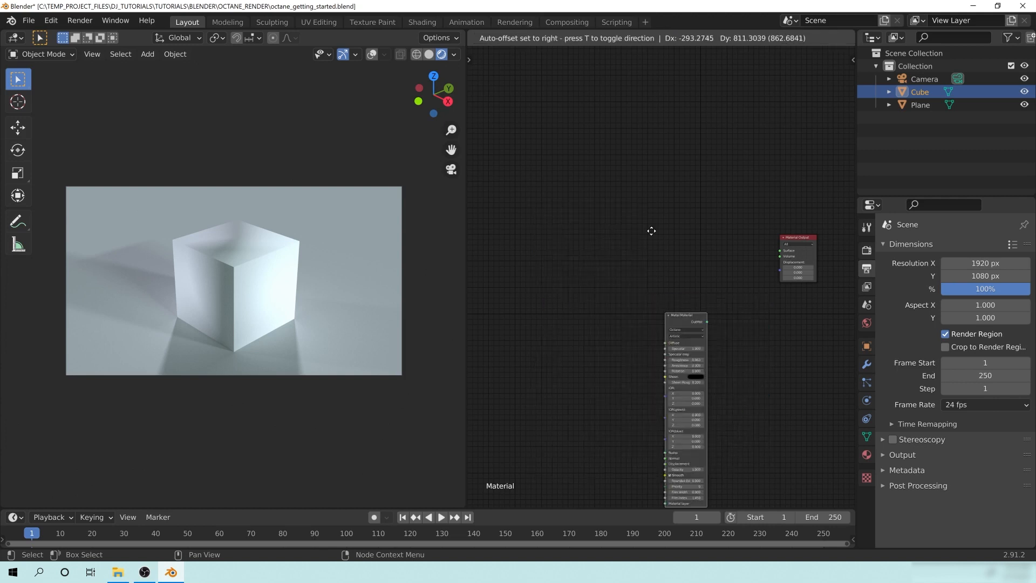
click(655, 222)
key(Home)
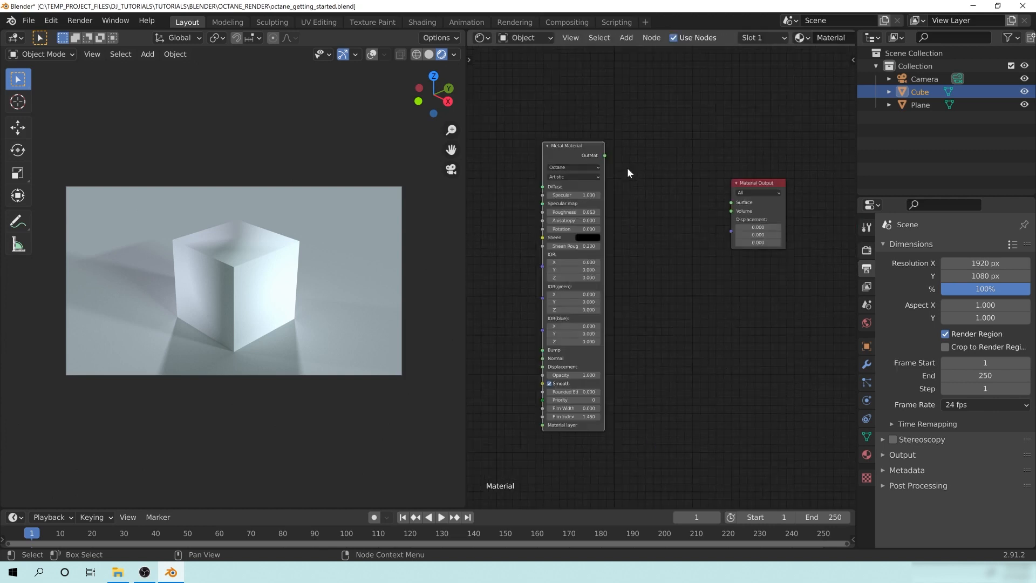
Connect the Metal Material's OutMat to the Material Output's Surface input and move the metal node closer to it
drag(605, 155, 731, 202)
drag(557, 146, 612, 147)
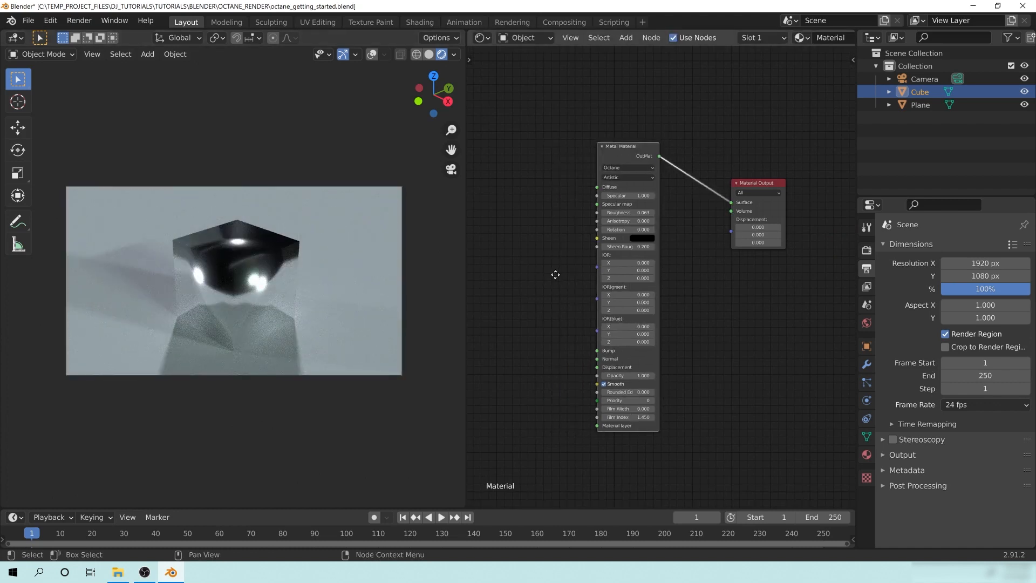
middle_drag(673, 311, 709, 311)
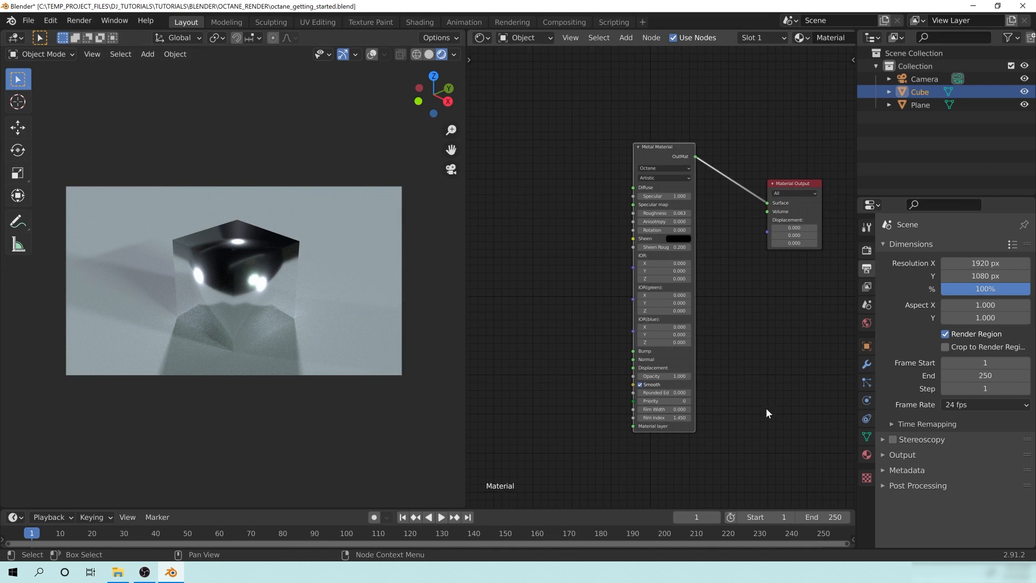
Switch Smooth off and back on in the Metal Material node to compare the cube's shading
scroll(766, 410, up, 2)
click(607, 383)
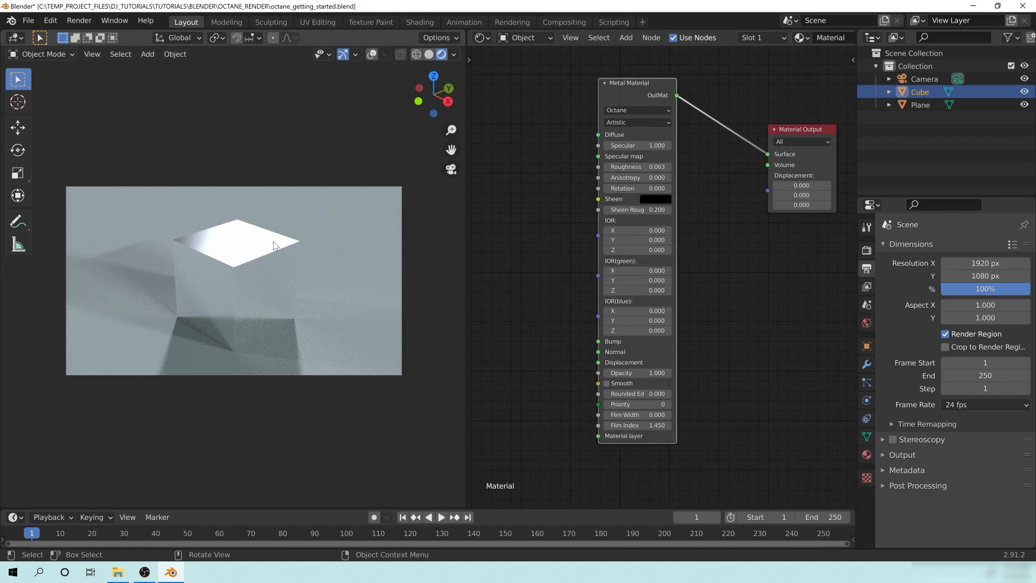
click(607, 383)
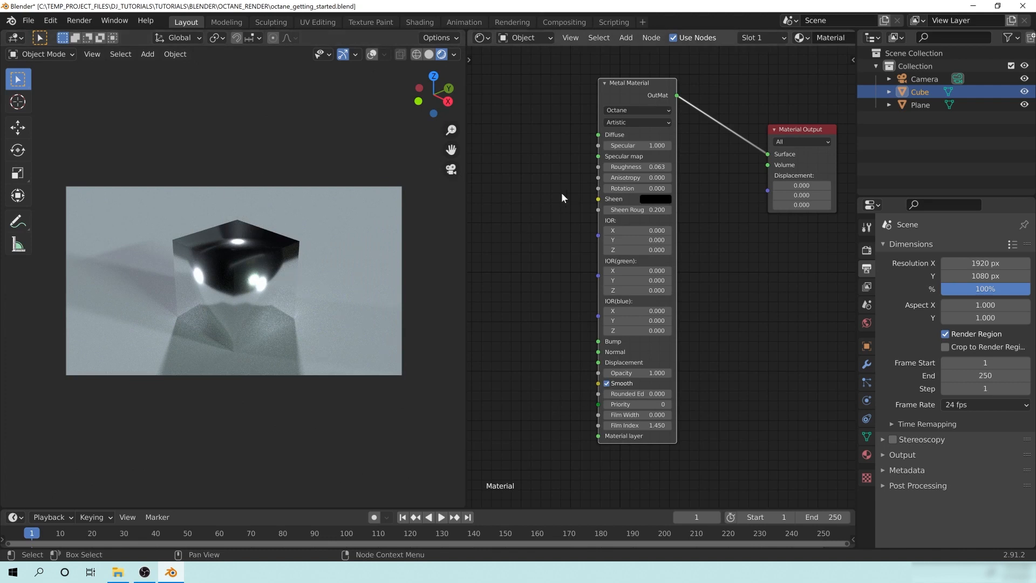
Shift the Metal Material node slightly toward the Material Output, leaving free space before its inputs
middle_drag(835, 291, 835, 302)
middle_drag(580, 149, 620, 165)
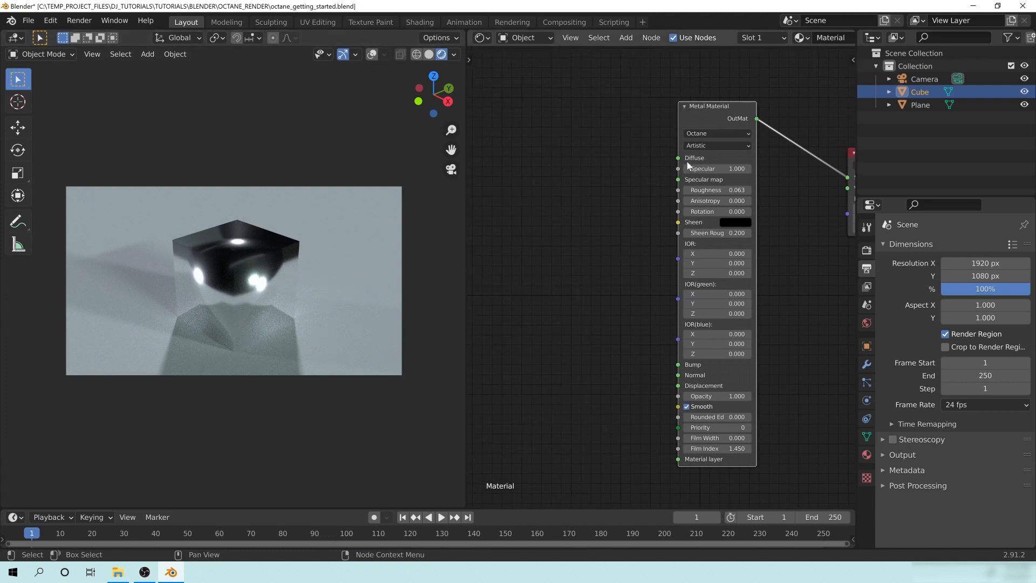
middle_drag(574, 207, 536, 225)
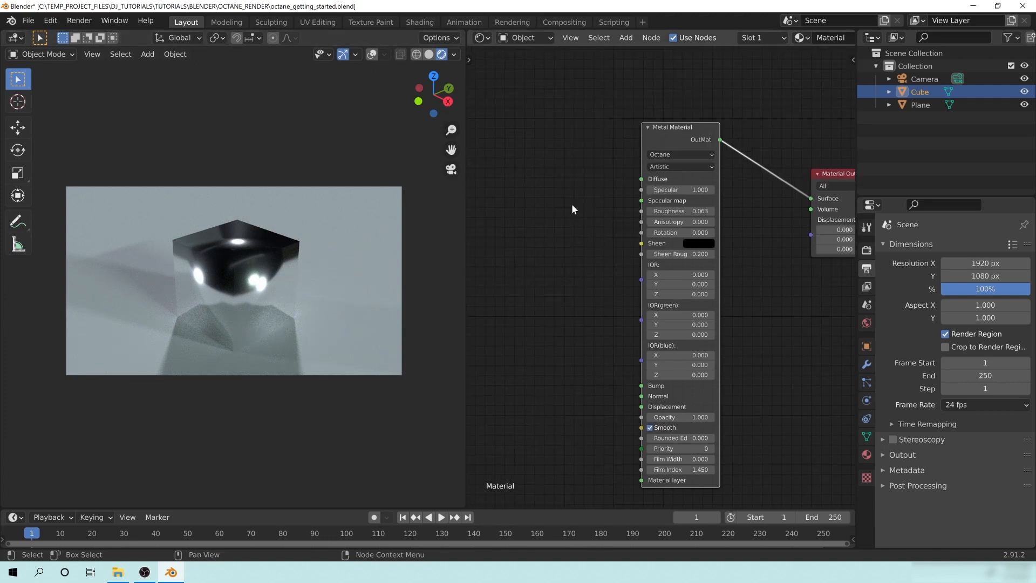
mouse_move(664, 124)
mouse_down()
mouse_move(683, 117)
mouse_move(675, 127)
mouse_up()
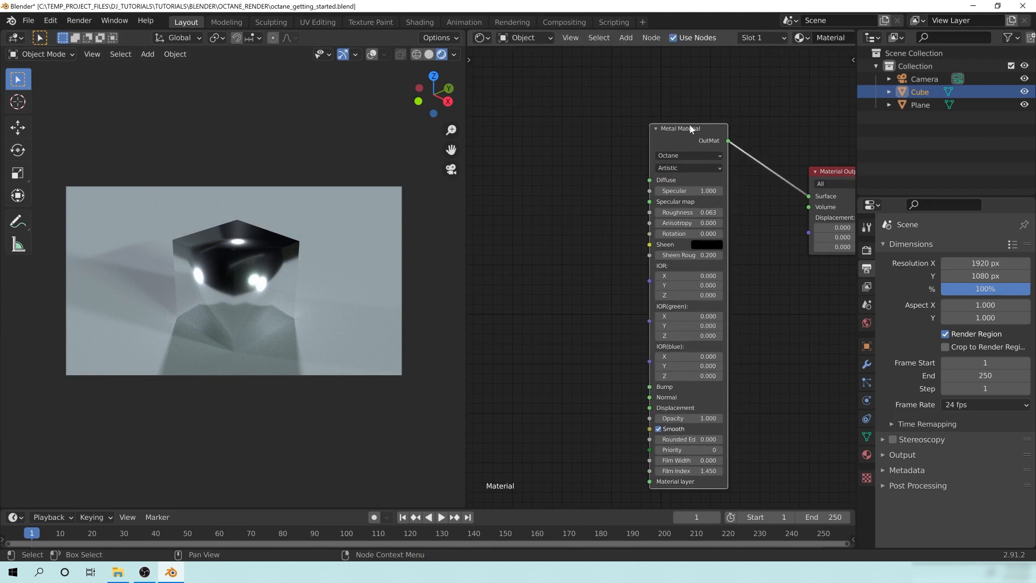
click(558, 233)
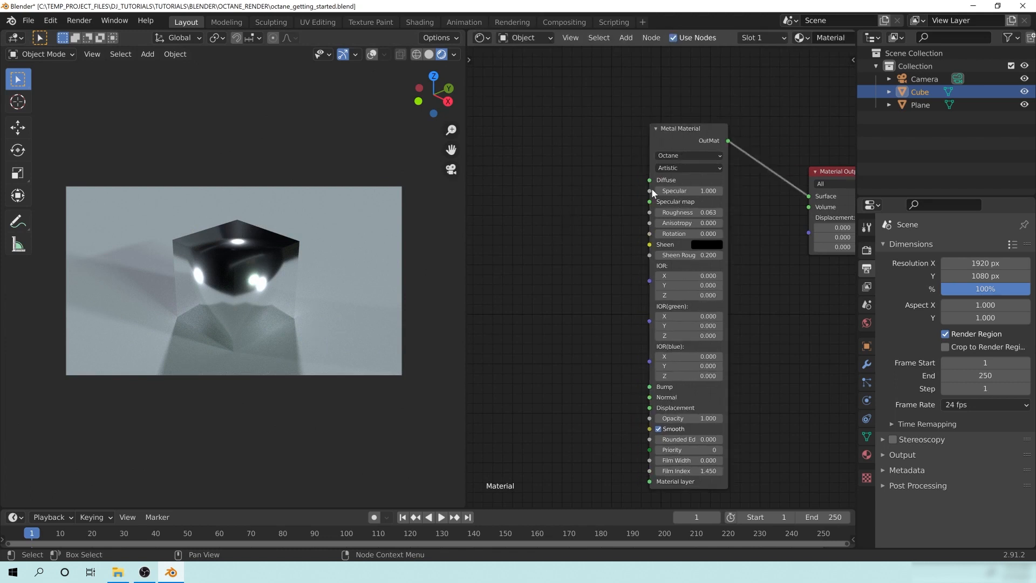
Add an Octane RGBSpectrum Tex node in front of the Metal Material's inputs
drag(649, 190, 609, 267)
middle_drag(559, 180, 635, 167)
key(shift+a)
mouse_move(605, 229)
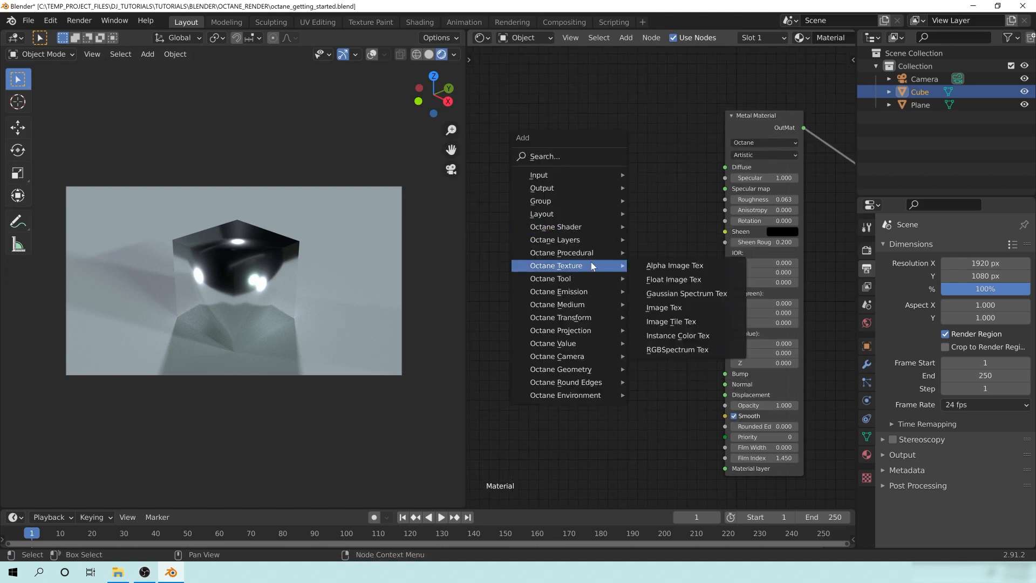
click(686, 353)
click(570, 146)
middle_drag(649, 227, 598, 259)
scroll(597, 258, up, 2)
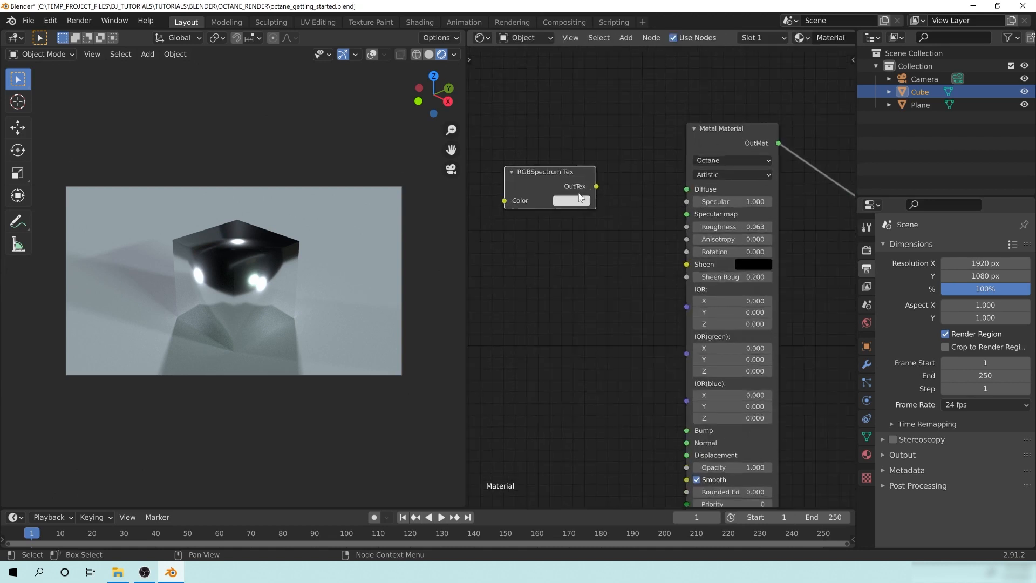
Set the RGBSpectrum Tex color to a copper orange and connect its OutTex to the Metal Material's Specular input
click(570, 203)
drag(591, 110, 592, 109)
click(622, 172)
drag(596, 186, 686, 201)
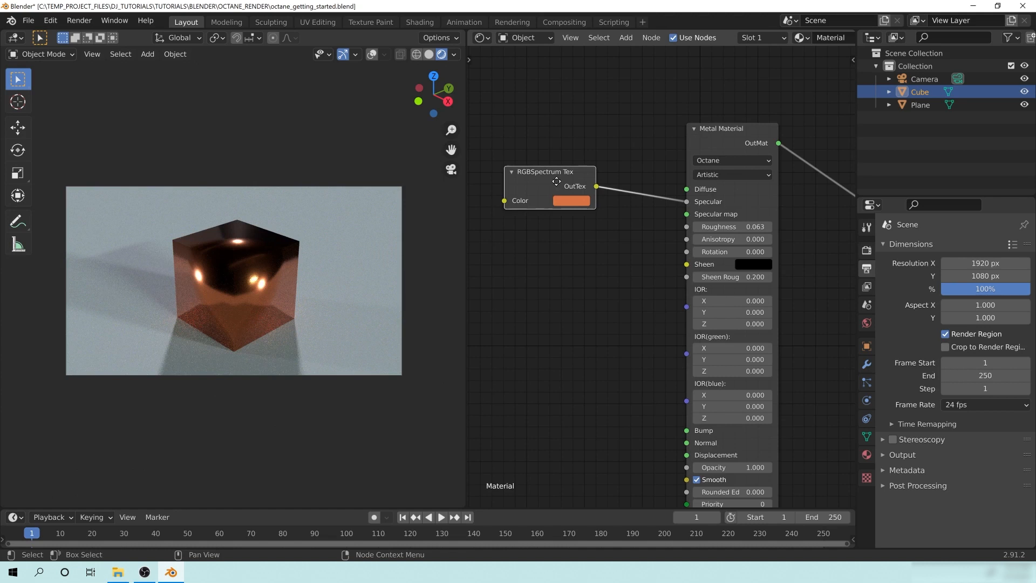
Tidy the cube's node layout by repositioning the RGBSpectrum Tex and Metal Material nodes
drag(548, 191, 562, 193)
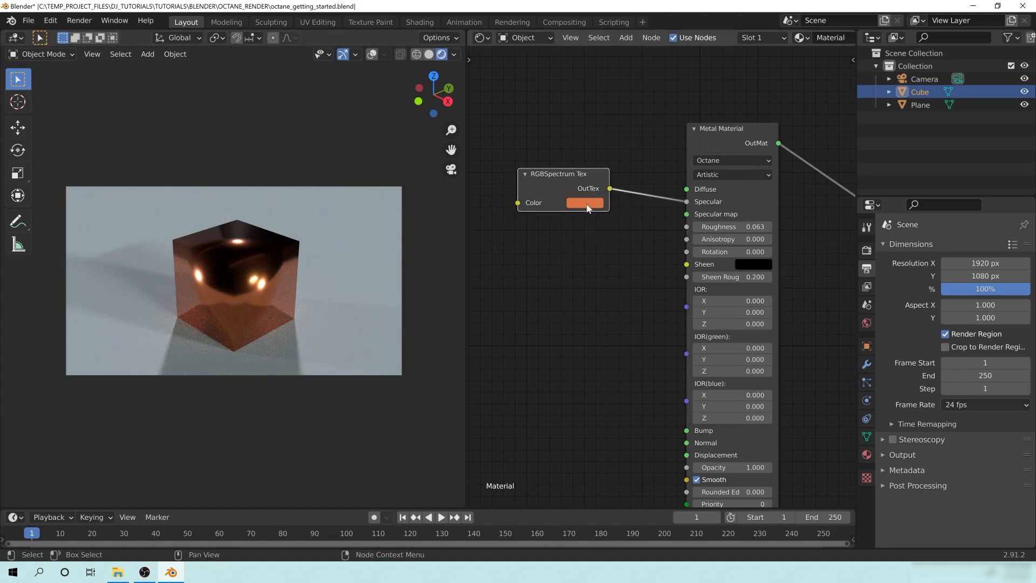
click(606, 270)
middle_drag(526, 311, 520, 317)
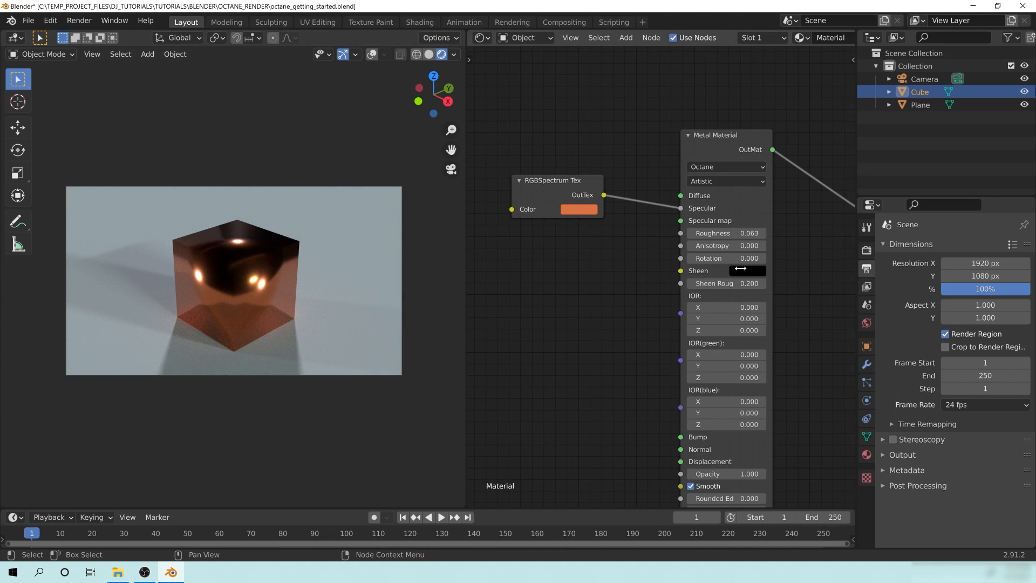
scroll(643, 348, down, 2)
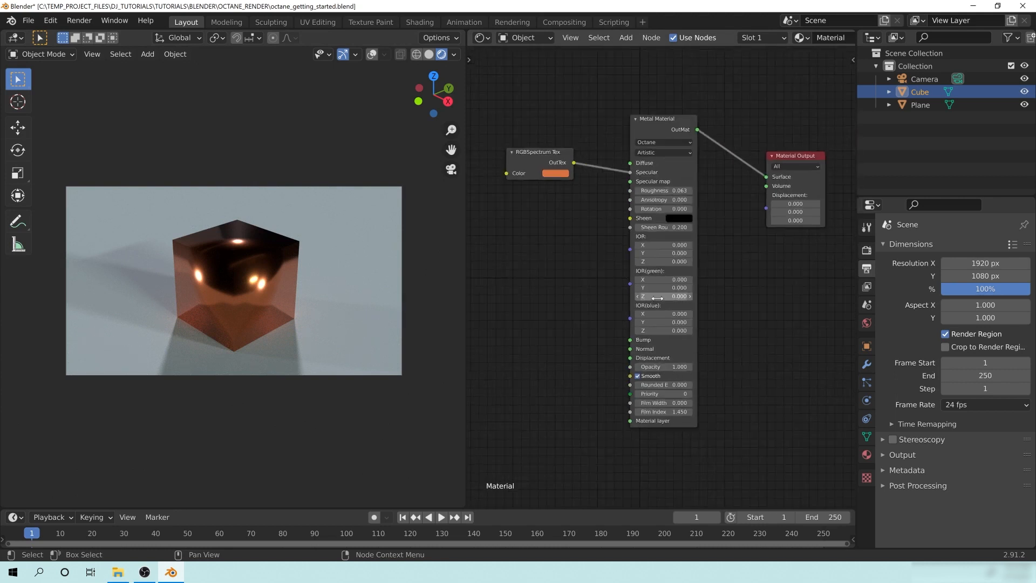
drag(647, 162, 649, 149)
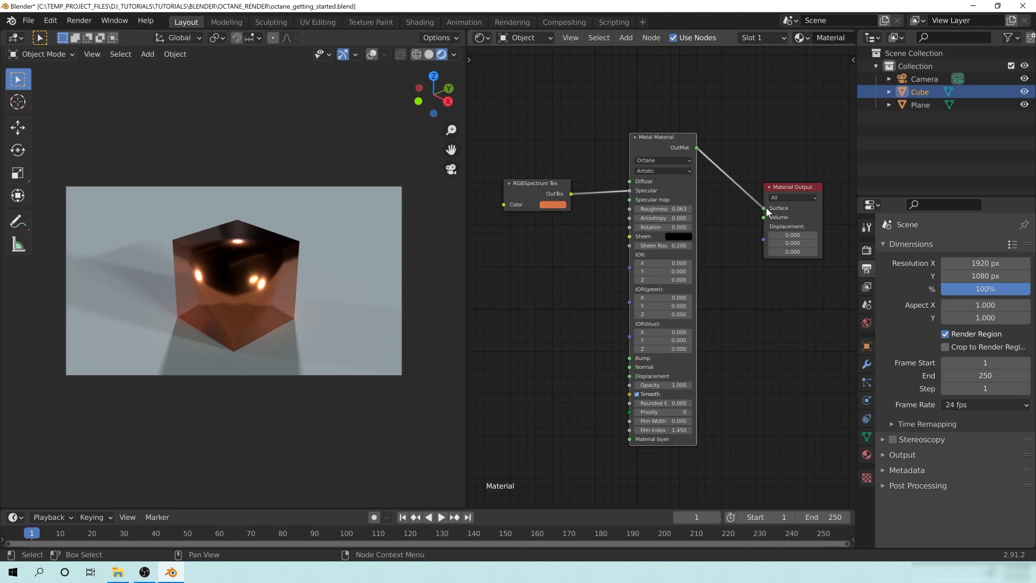
mouse_move(541, 190)
mouse_down()
mouse_move(565, 156)
mouse_move(540, 175)
mouse_up()
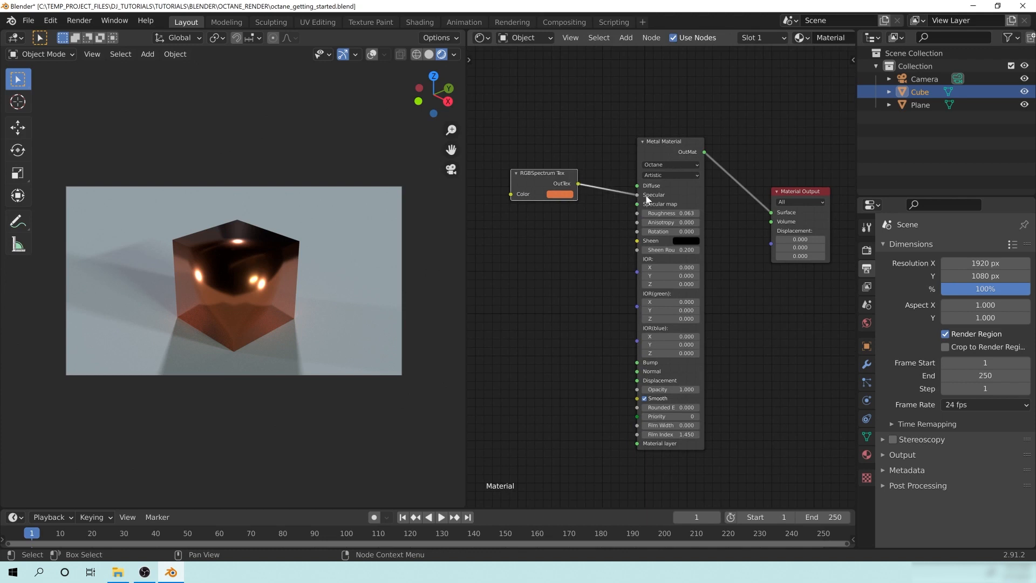
Select the floor plane and create a new material for it
click(355, 282)
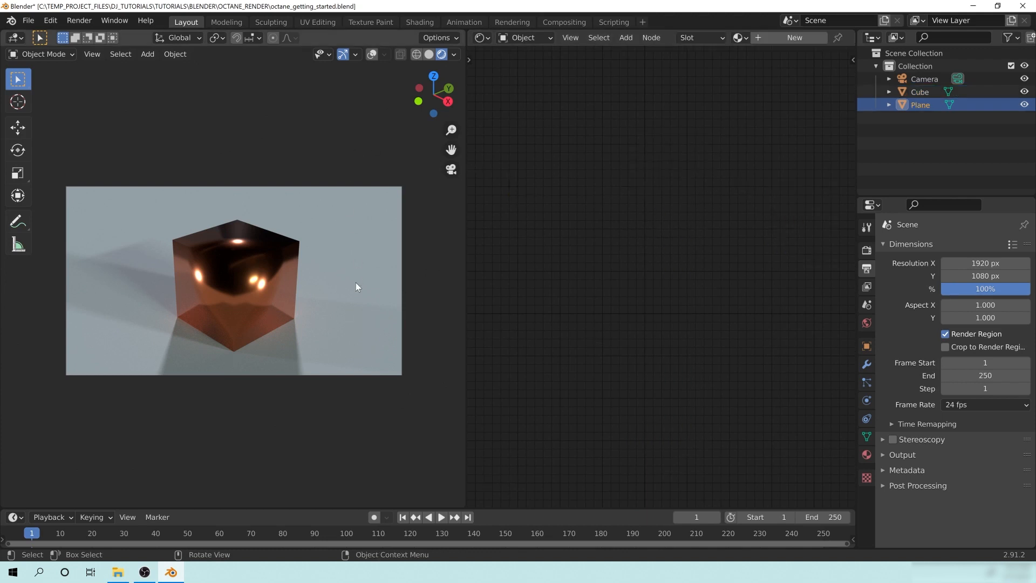
click(863, 458)
click(943, 290)
Reposition the plane's Universal Material node beside the Material Output so that all of its inputs can be seen
drag(669, 189, 600, 87)
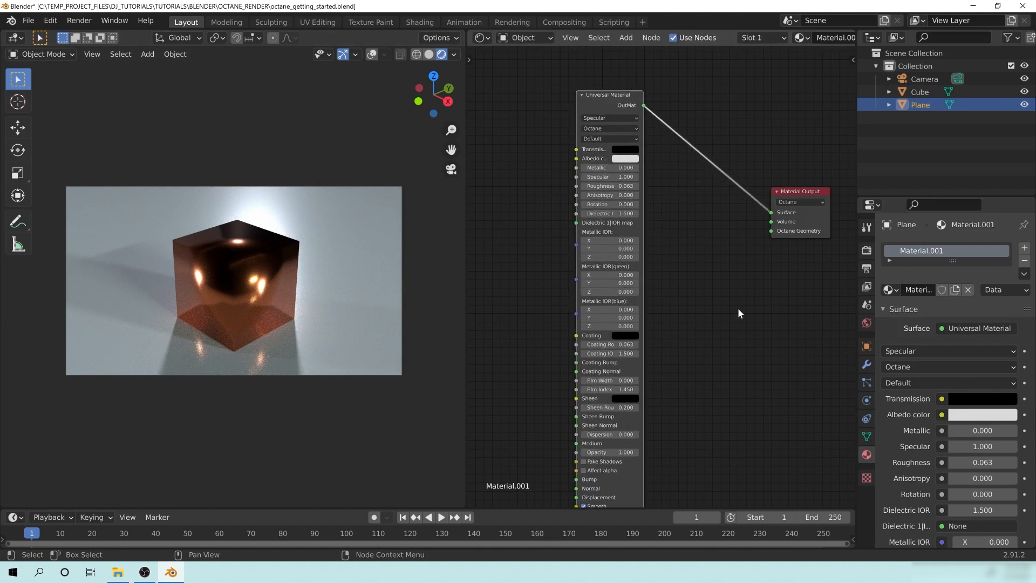
scroll(752, 283, down, 2)
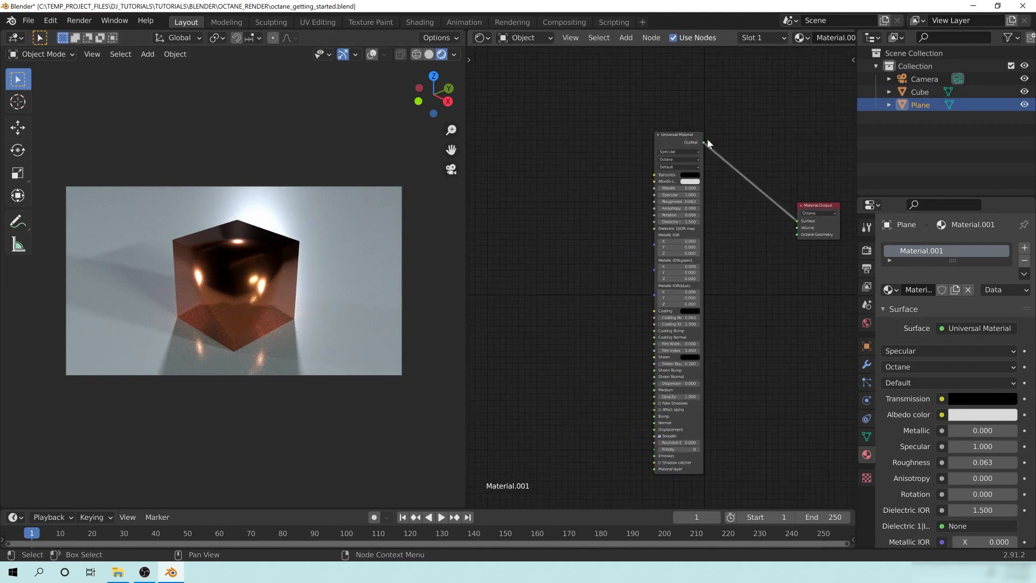
drag(676, 139, 653, 144)
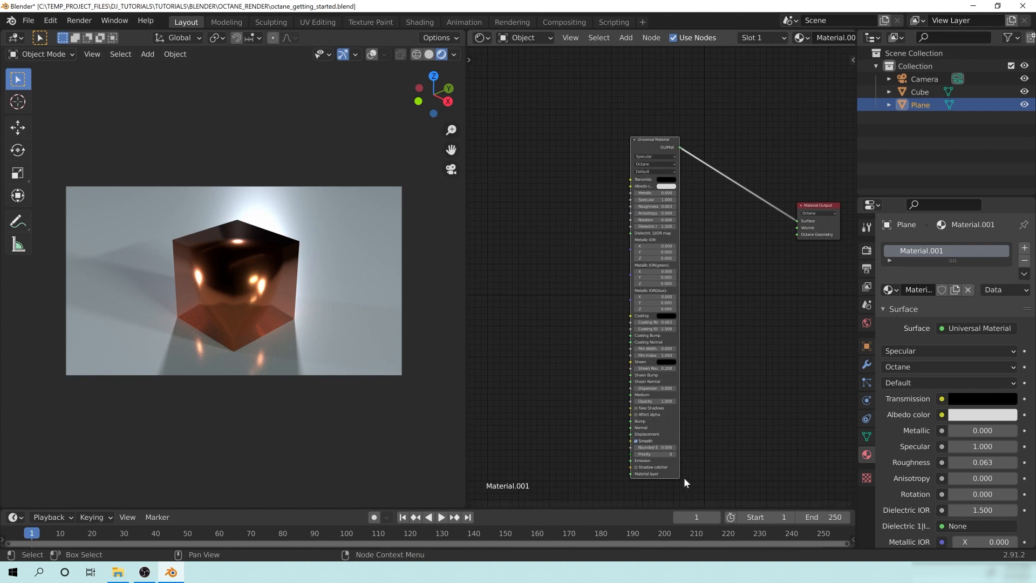
middle_drag(745, 311, 728, 294)
key(shift+a)
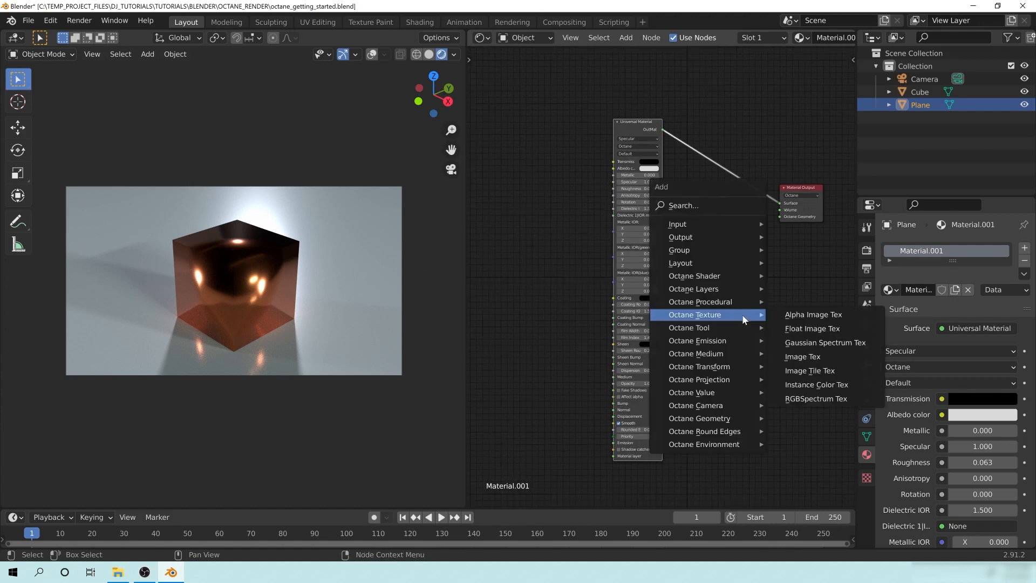
drag(614, 122, 668, 128)
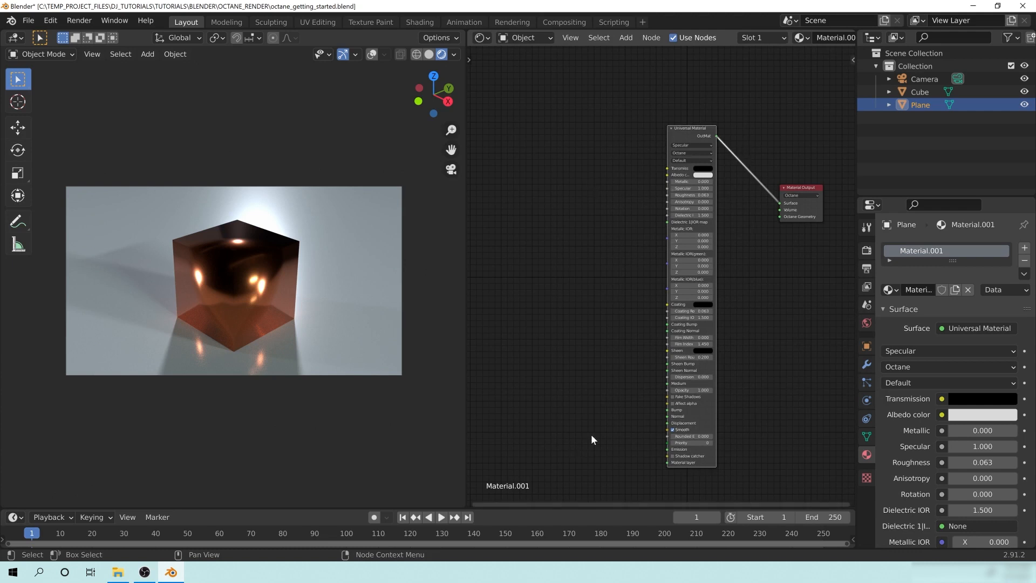
middle_drag(751, 297, 721, 289)
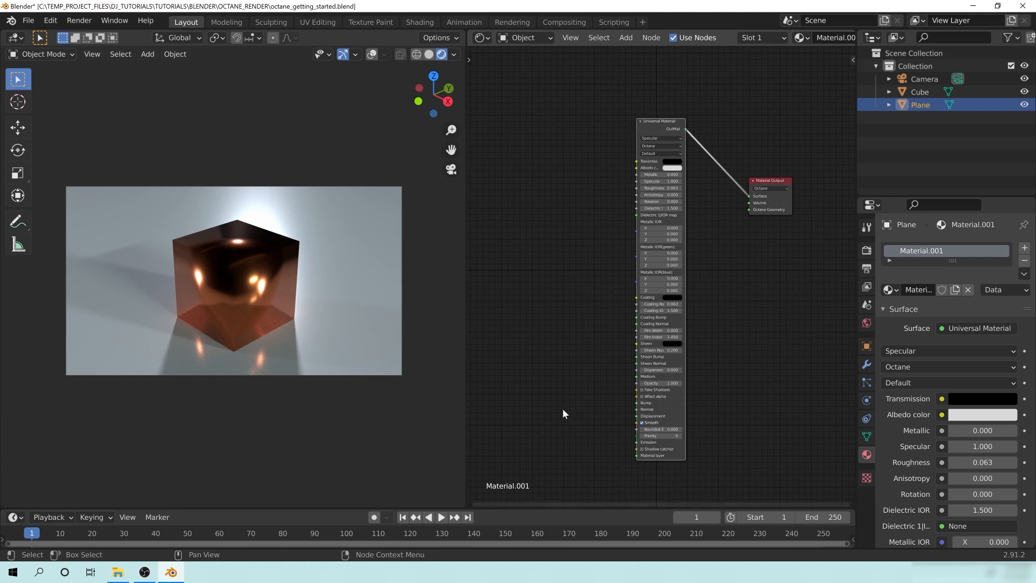
Widen the Universal Material node so its input labels are fully readable, and reposition it
middle_drag(713, 255, 721, 453)
scroll(691, 357, up, 12)
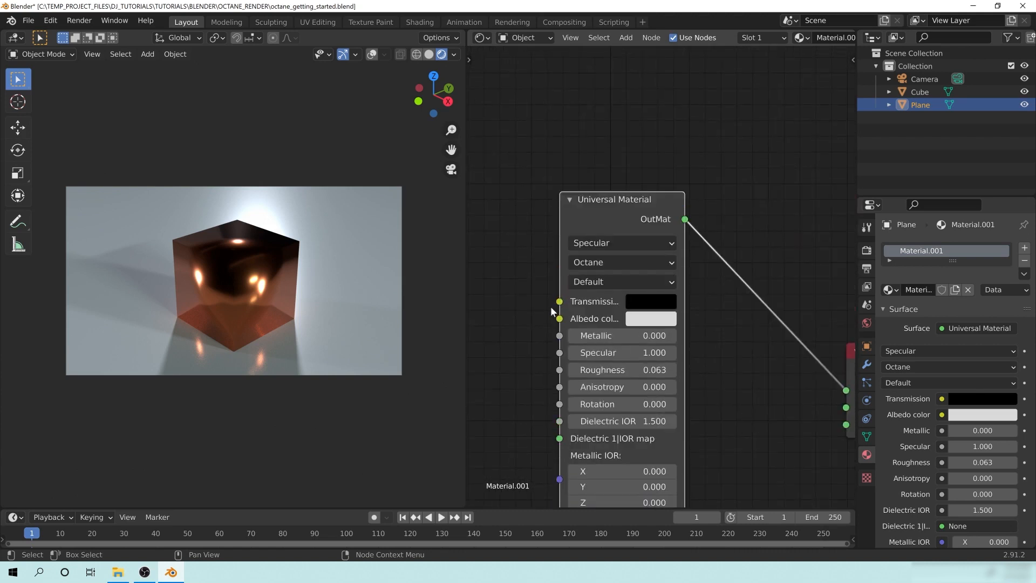
click(642, 321)
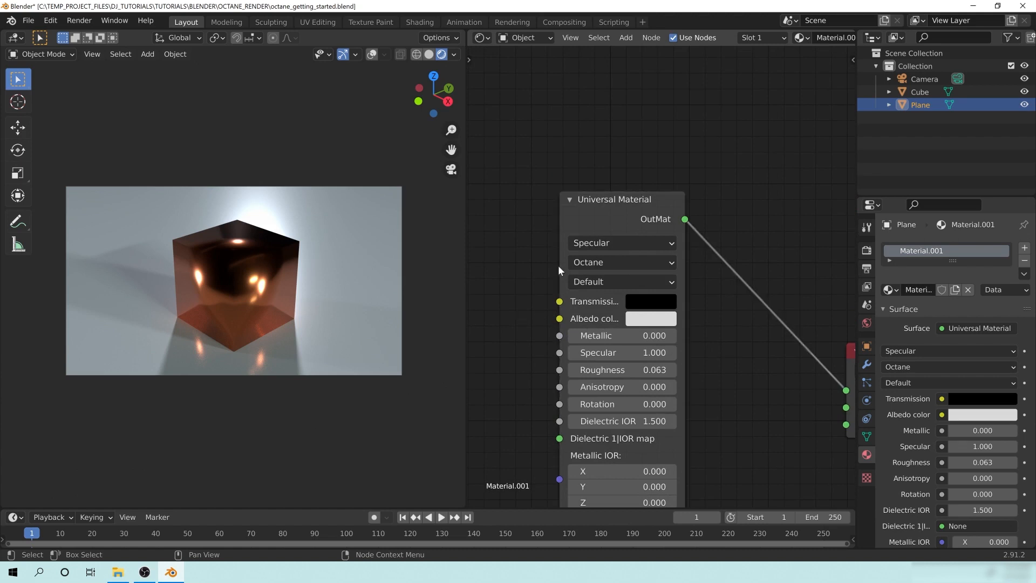
drag(561, 265, 499, 266)
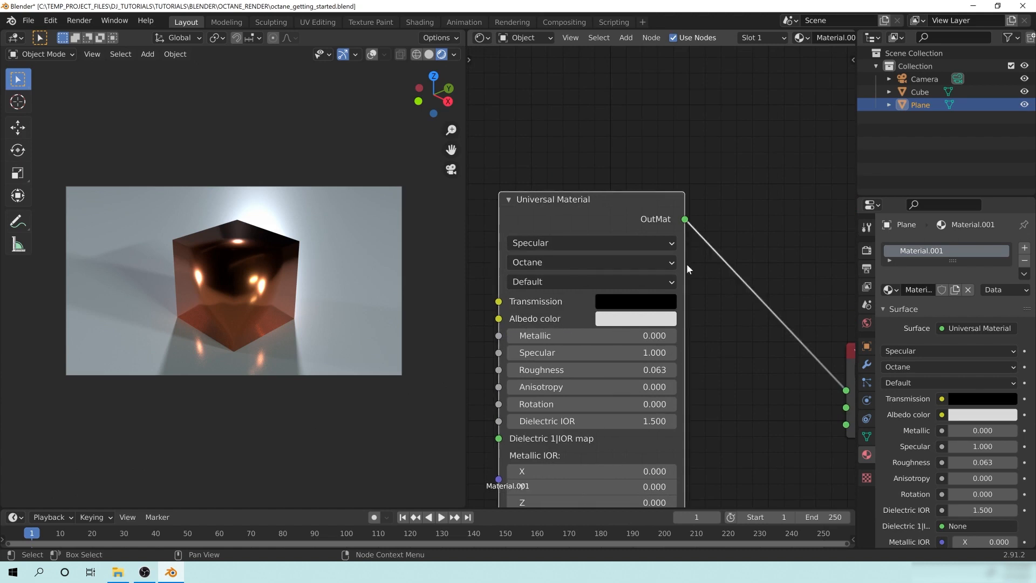
drag(684, 265, 702, 265)
drag(614, 204, 668, 170)
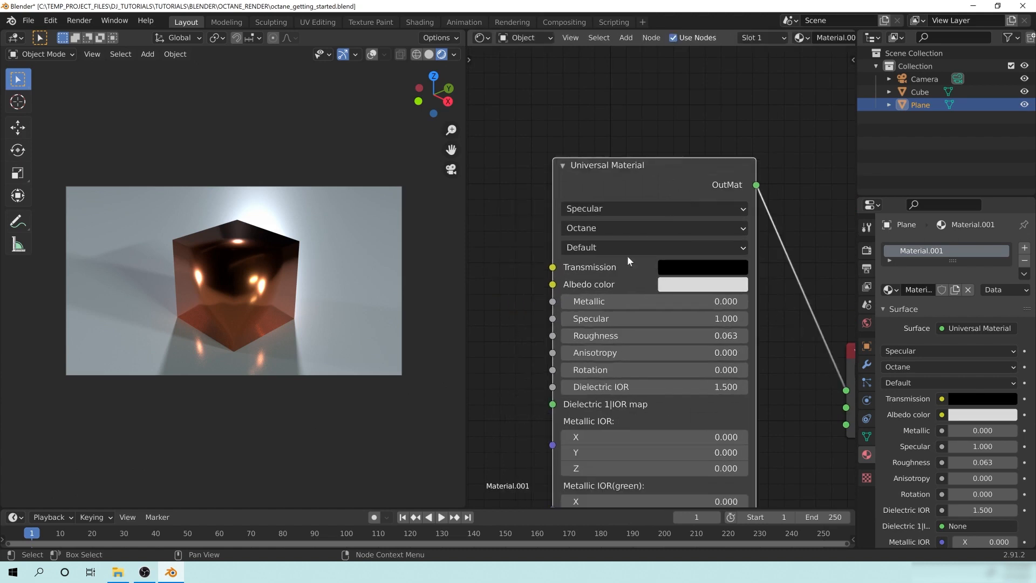
Set the plane's Albedo color to a blue with hue 0.635, saturation 0.478 and value 0.868
click(708, 285)
drag(745, 88, 746, 96)
click(710, 285)
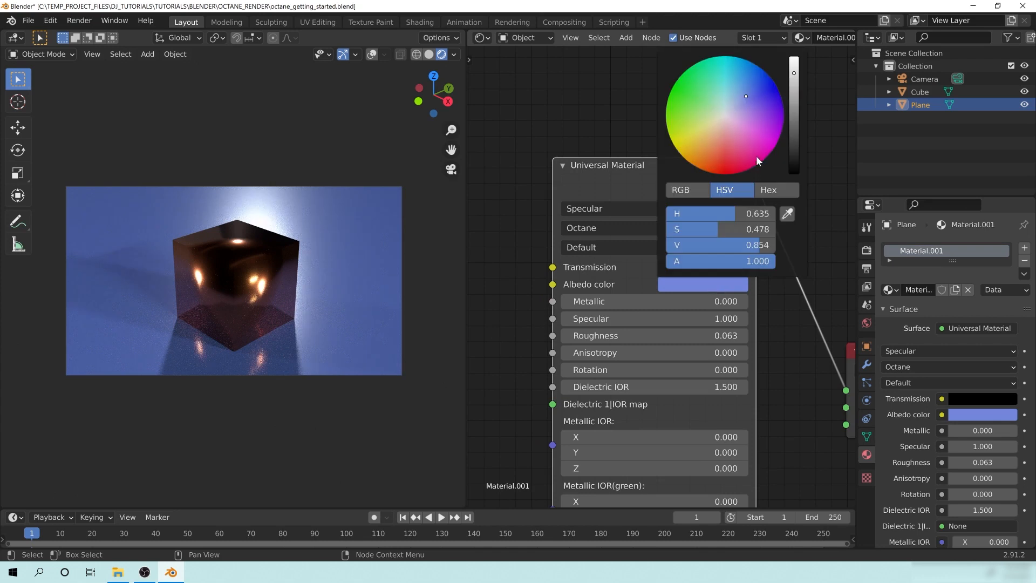
mouse_move(794, 73)
mouse_down()
mouse_move(793, 130)
mouse_move(793, 90)
mouse_up()
click(701, 284)
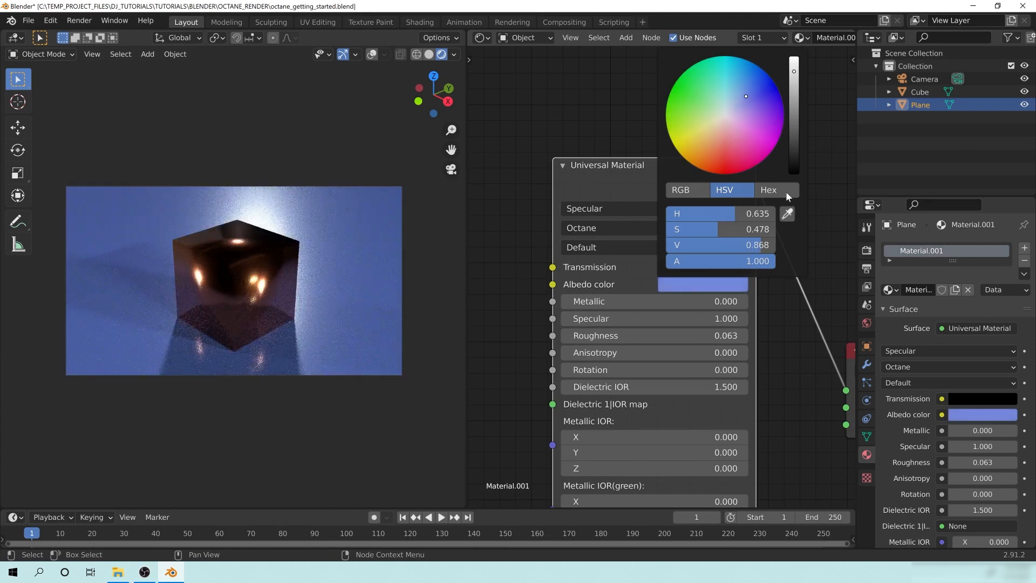
Select the cube and brighten its RGBSpectrum Tex orange color to a value of 1.000
mouse_move(570, 282)
middle_down()
mouse_move(629, 242)
mouse_move(575, 282)
middle_up()
scroll(589, 263, down, 3)
click(240, 273)
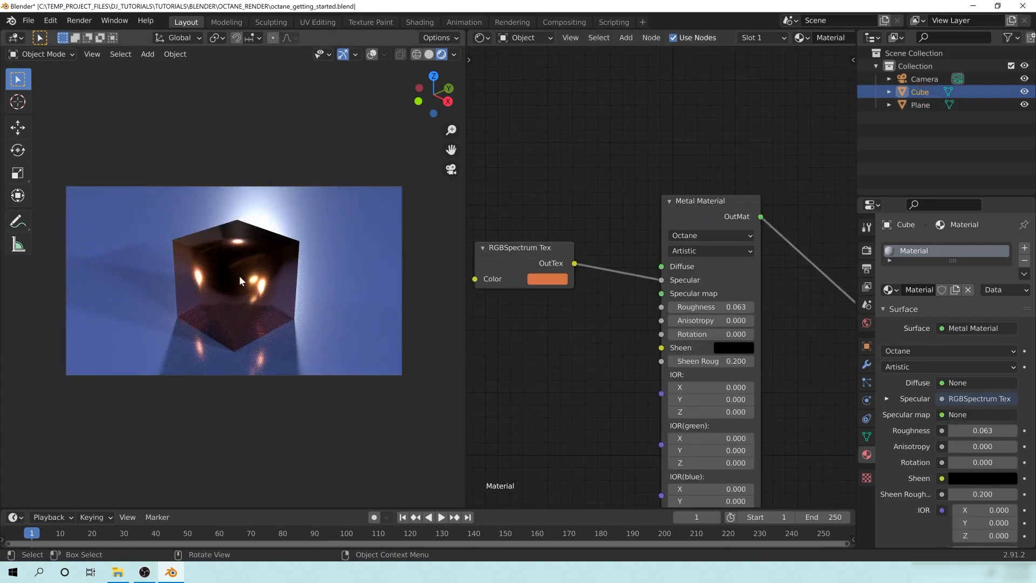
middle_drag(546, 377, 568, 366)
click(569, 268)
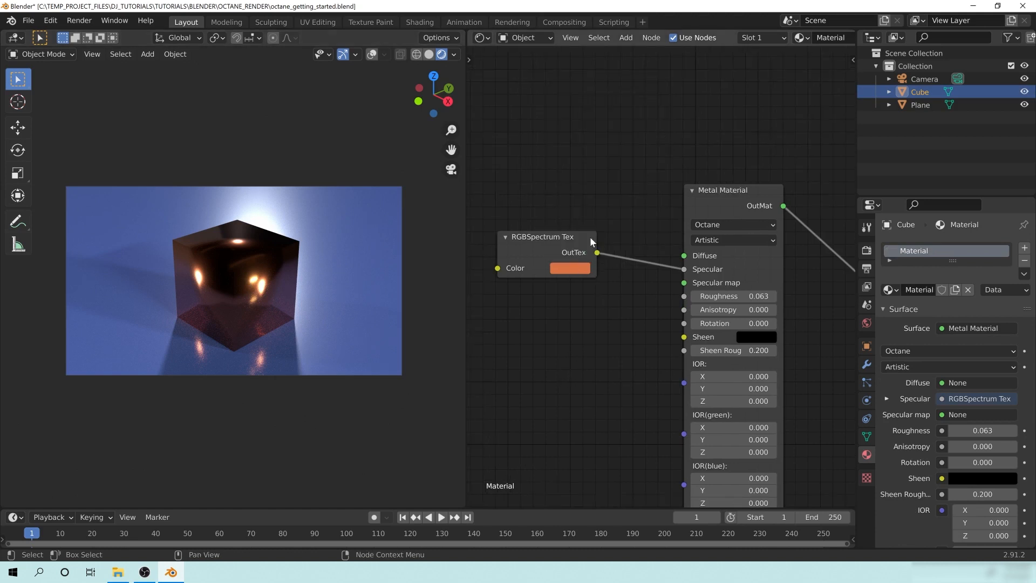
click(577, 268)
drag(655, 106, 656, 89)
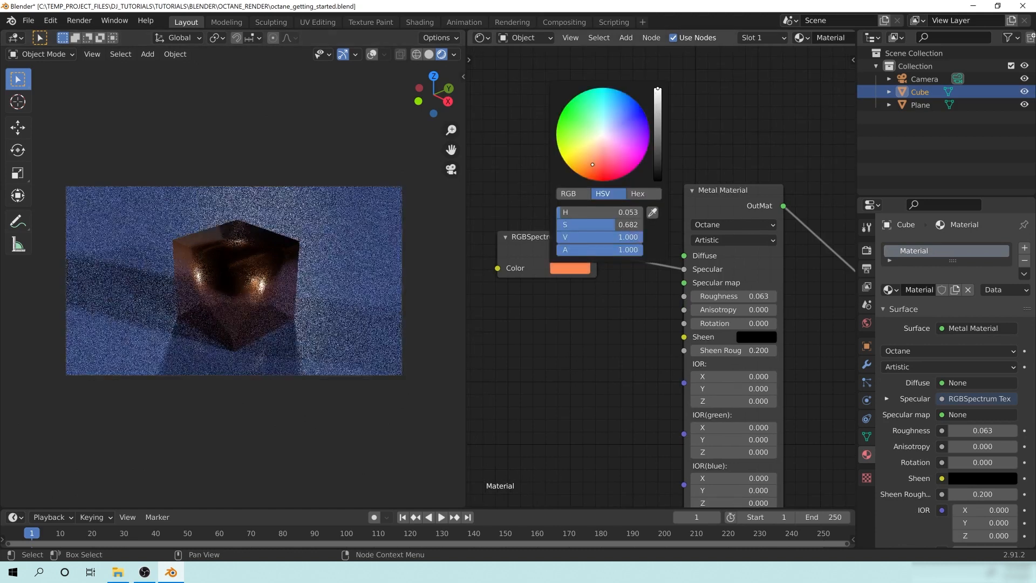
Set the Roughness of the cube's Metal Material to 0.243
middle_drag(623, 335, 595, 246)
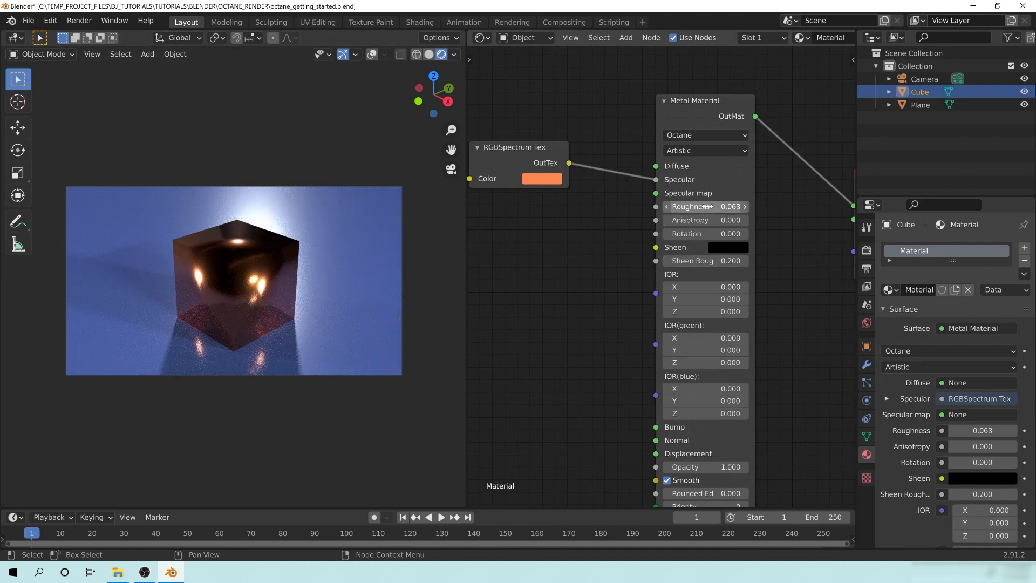
drag(701, 207, 726, 206)
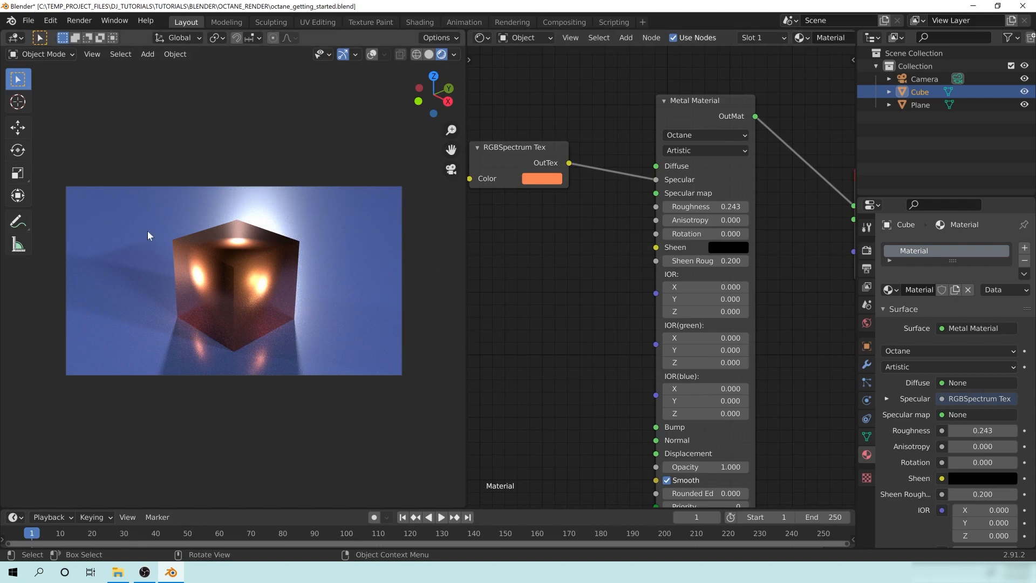
middle_drag(625, 309, 683, 263)
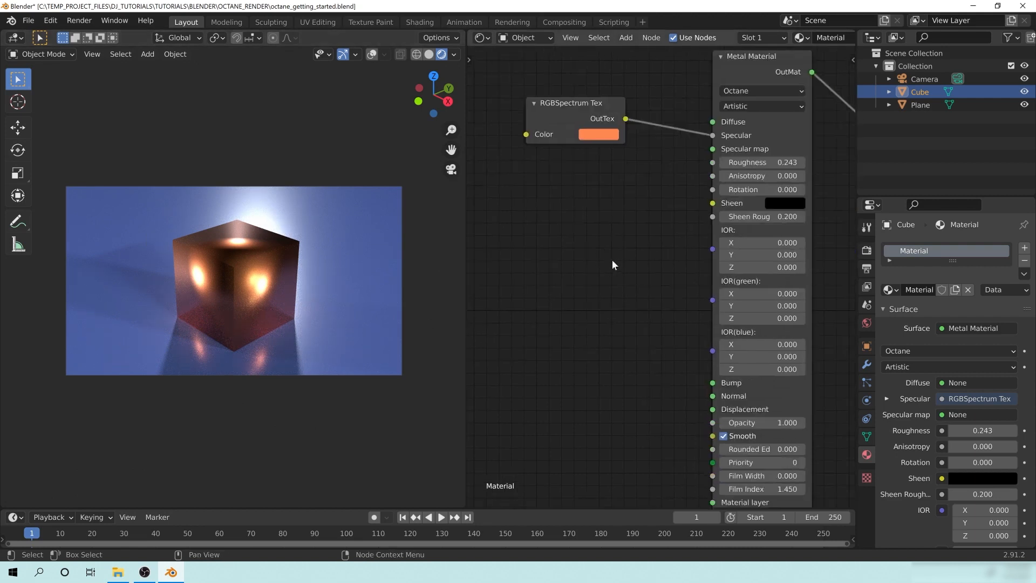
Try to render the current frame as an image
scroll(620, 260, down, 4)
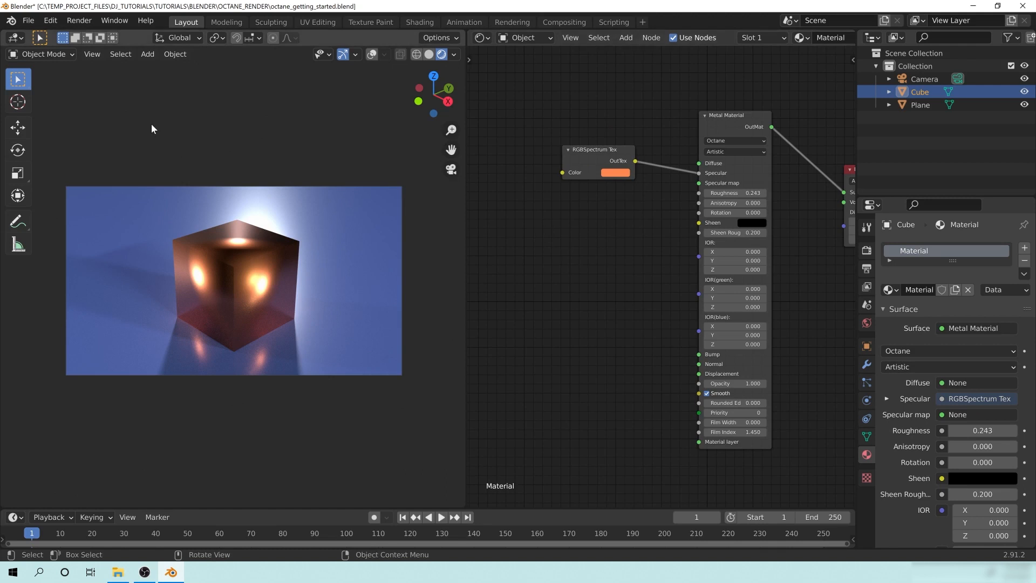
click(79, 20)
click(79, 20)
click(92, 34)
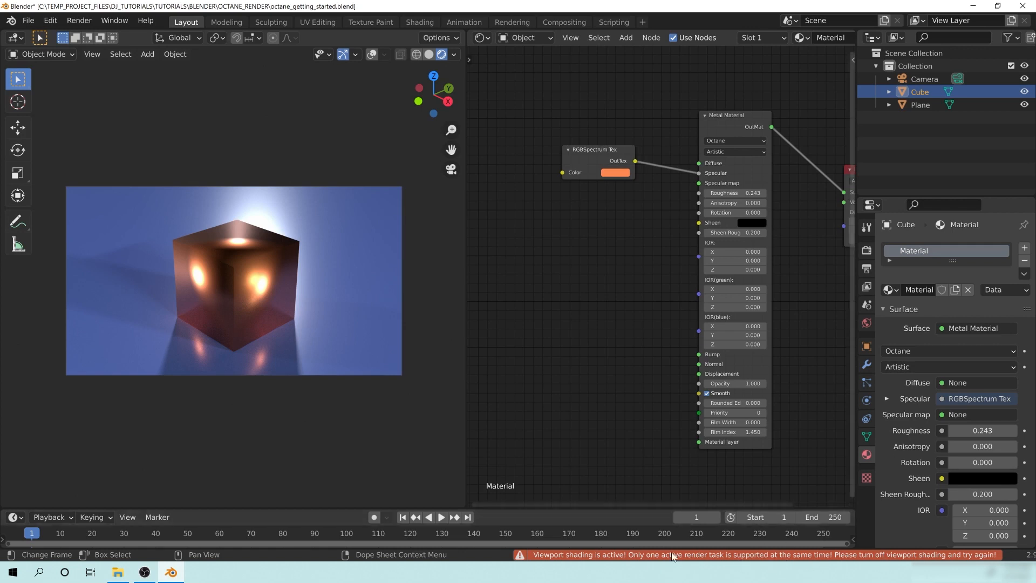
Switch the viewport to Solid shading, render the current frame as an image, and move the render window off the viewport
click(431, 56)
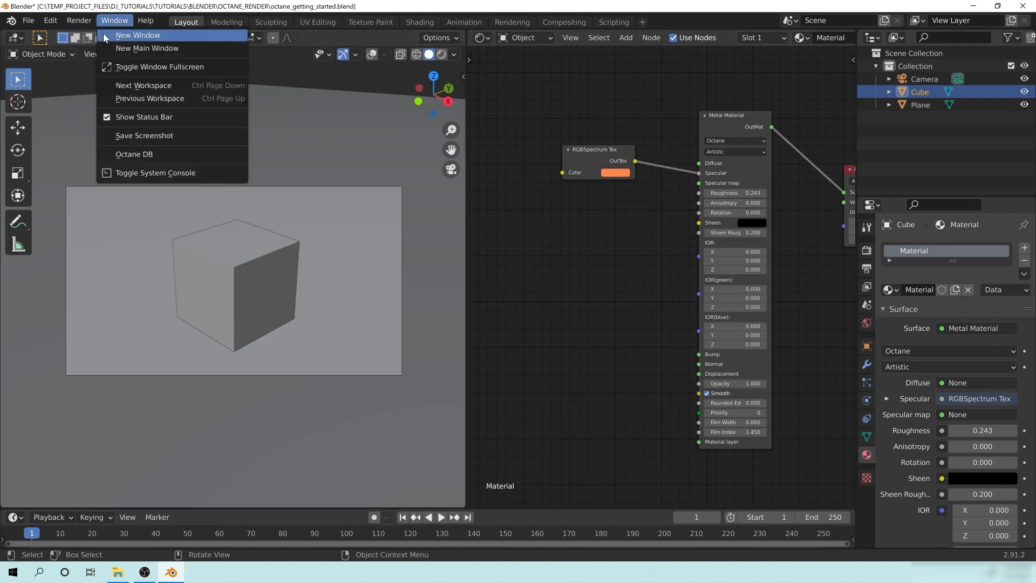
click(79, 22)
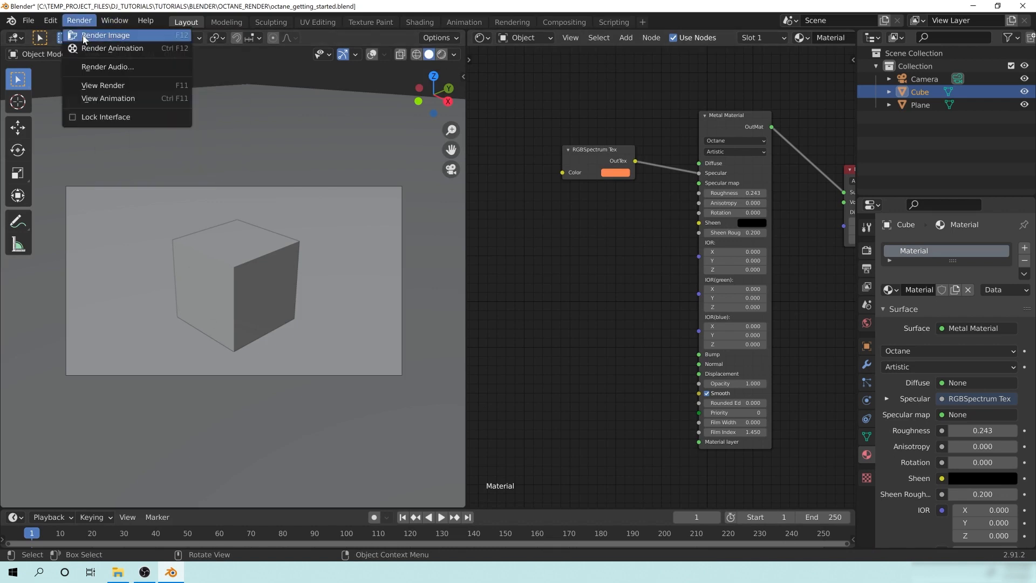
click(124, 36)
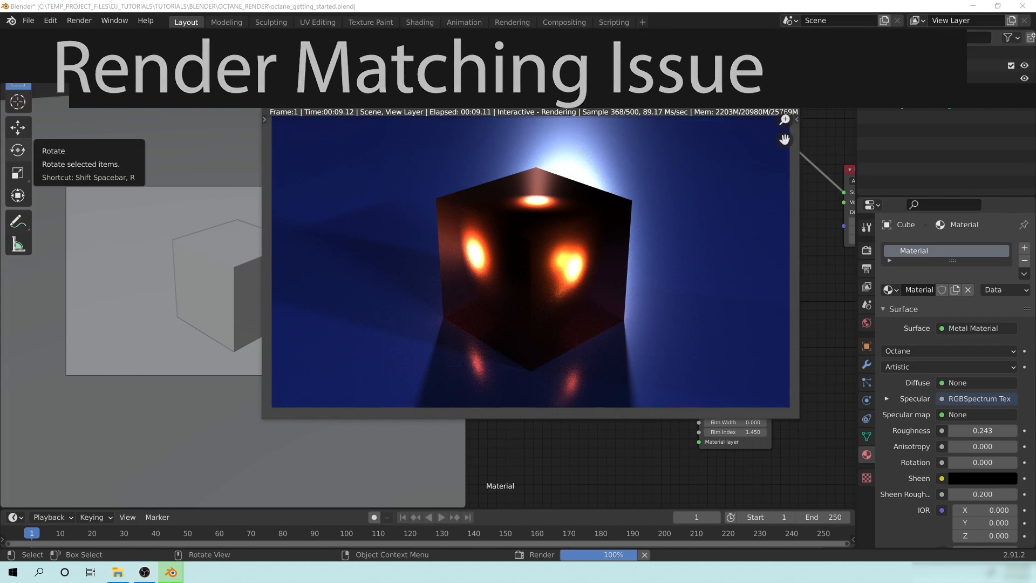
drag(475, 87, 508, 95)
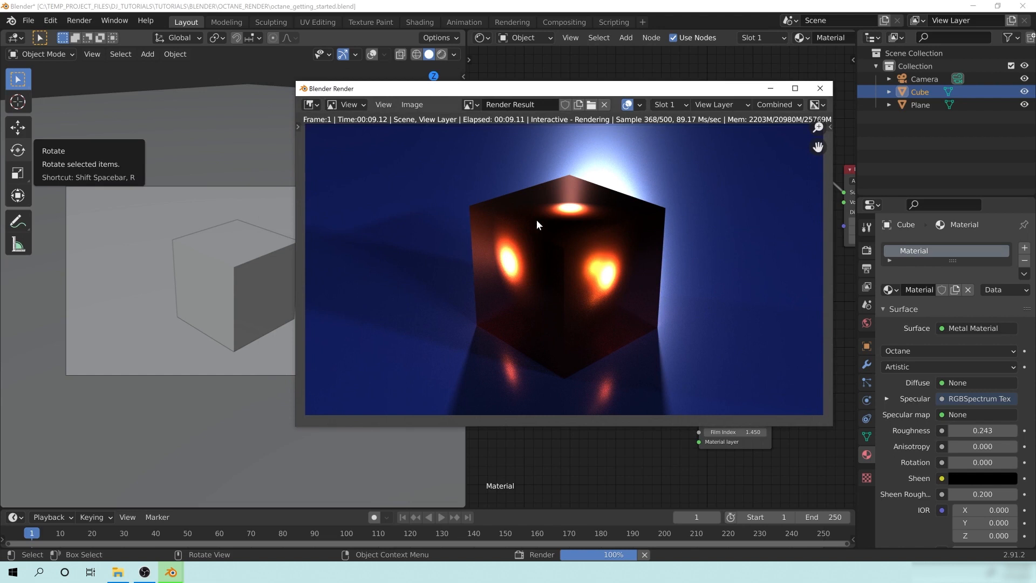
drag(507, 92, 671, 83)
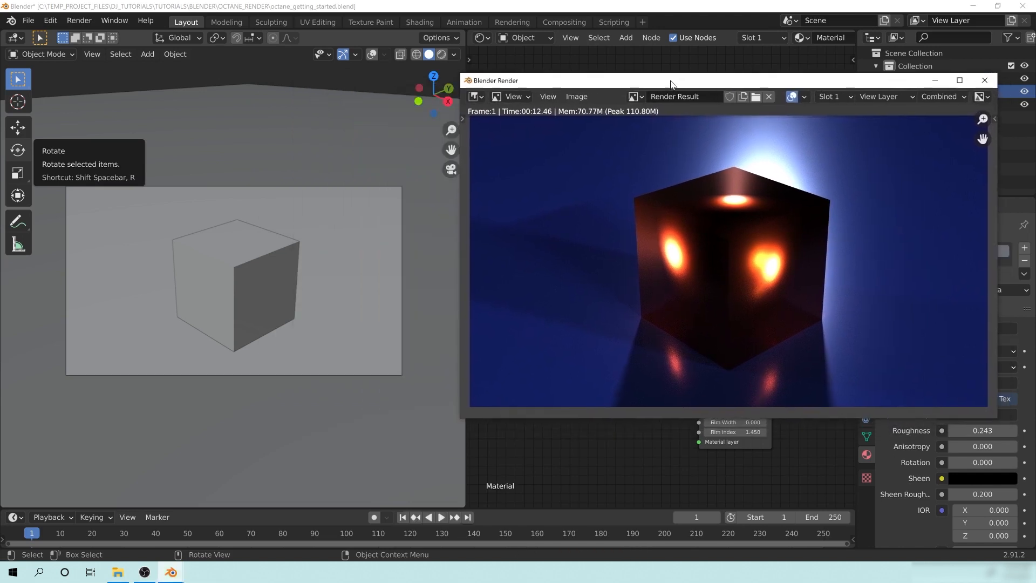
Return the viewport to Rendered shading and bring the Blender Render window back up beside it
key(Escape)
key(z)
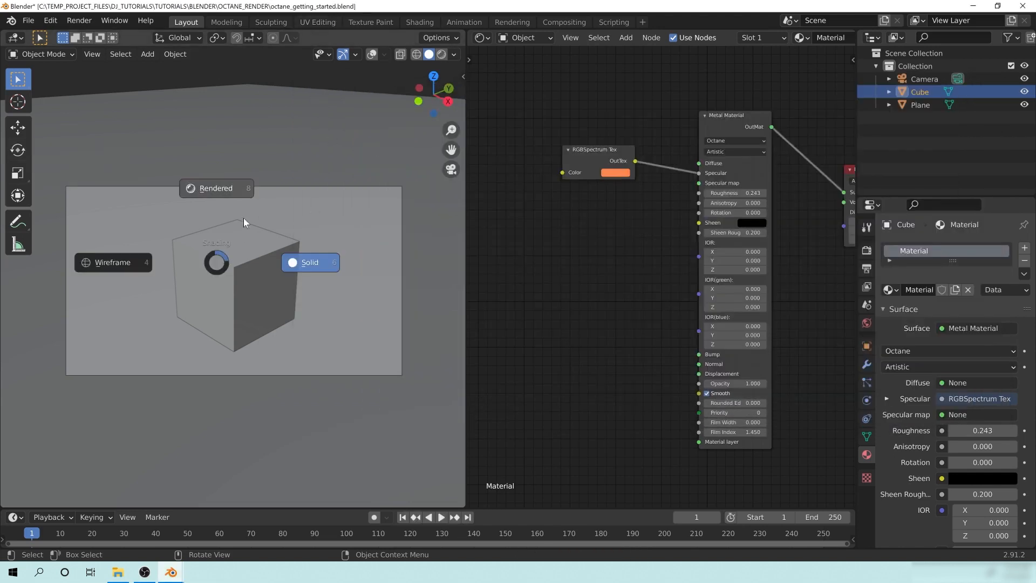
click(213, 190)
mouse_move(170, 572)
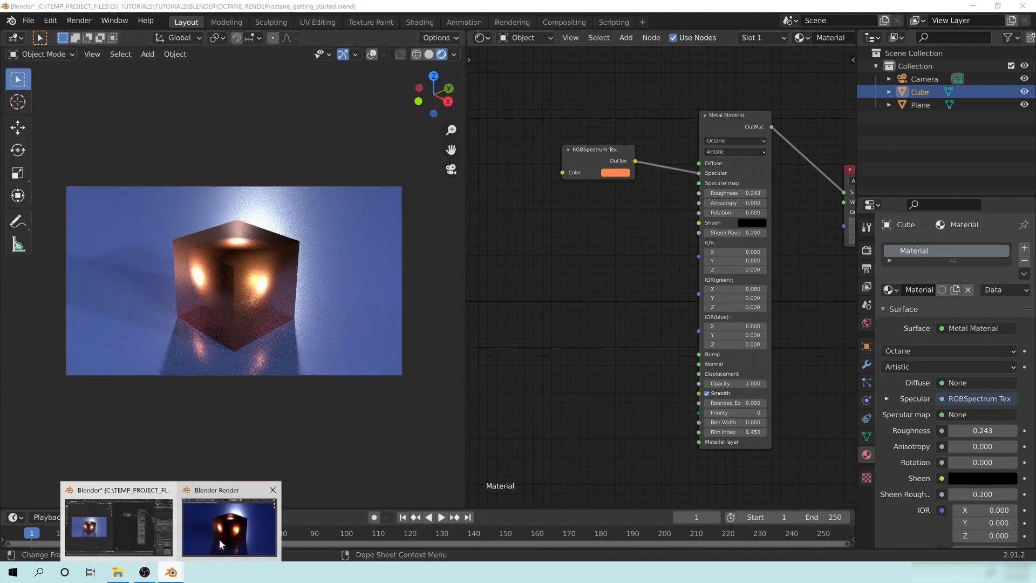
click(220, 544)
drag(649, 89, 606, 108)
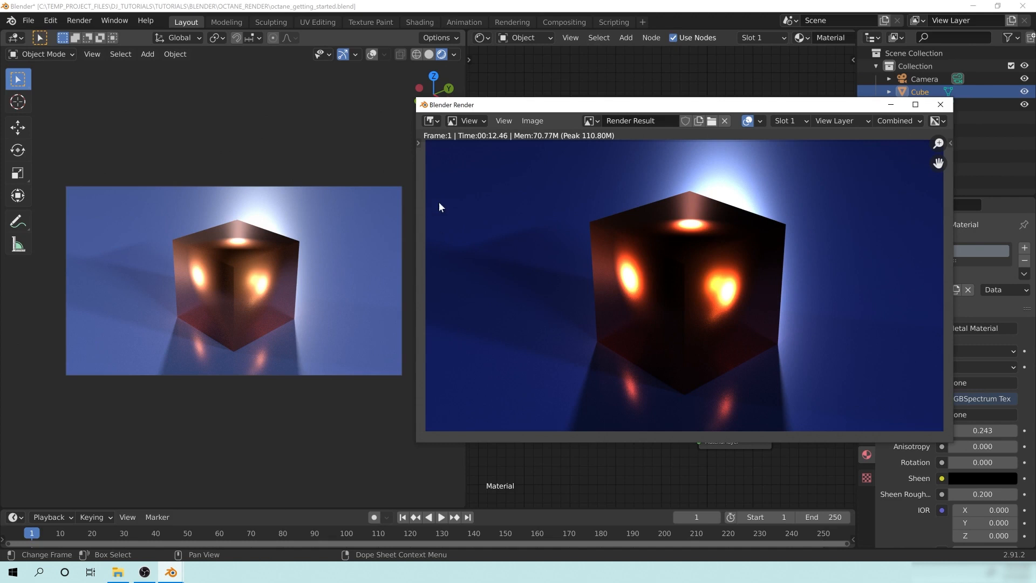
Compare the colors of the final render with the live viewport render side by side, and return to the main window
mouse_move(460, 108)
mouse_down()
mouse_move(407, 108)
mouse_move(491, 108)
mouse_move(472, 107)
mouse_up()
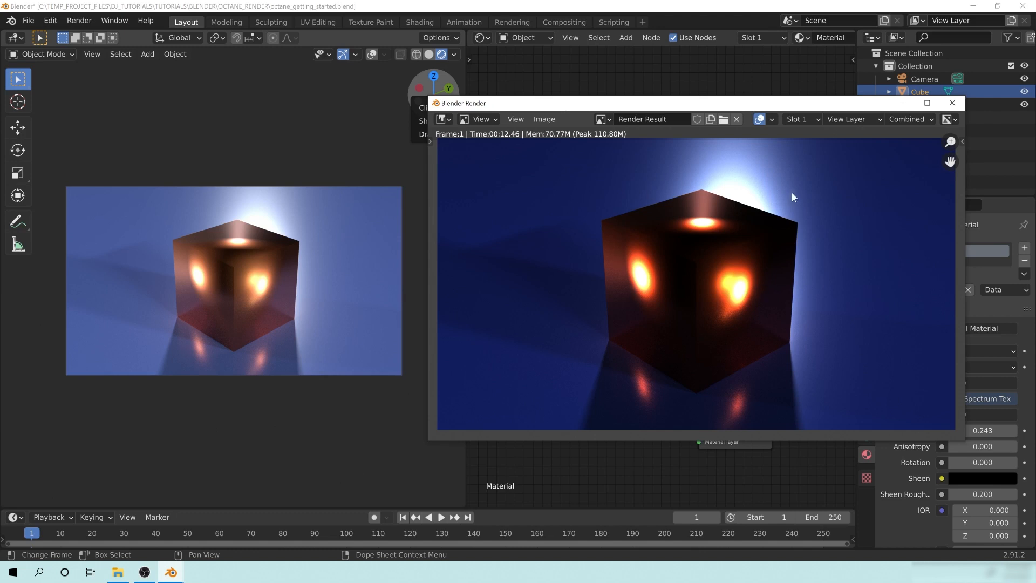
drag(534, 106, 518, 104)
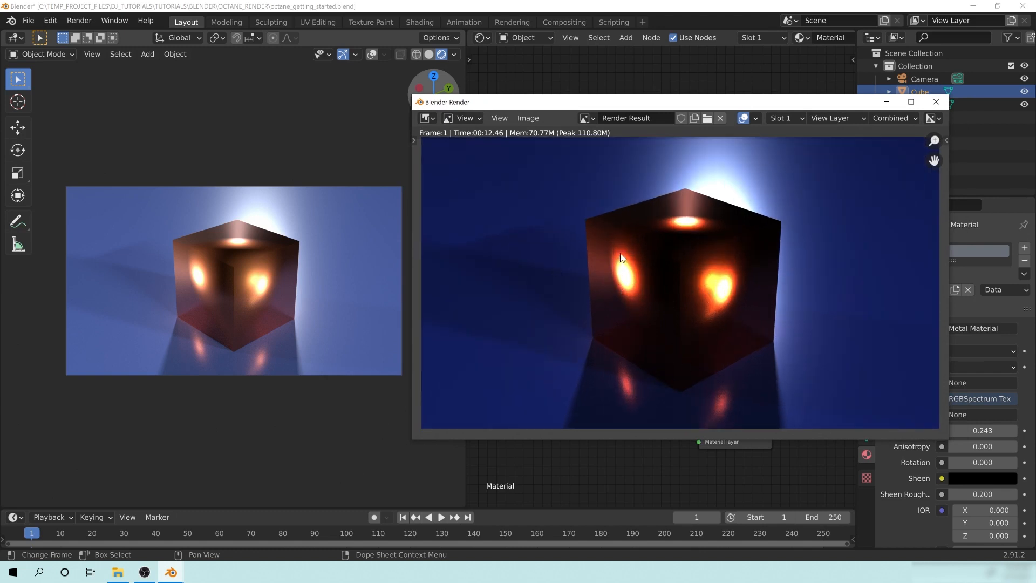
scroll(631, 269, down, 1)
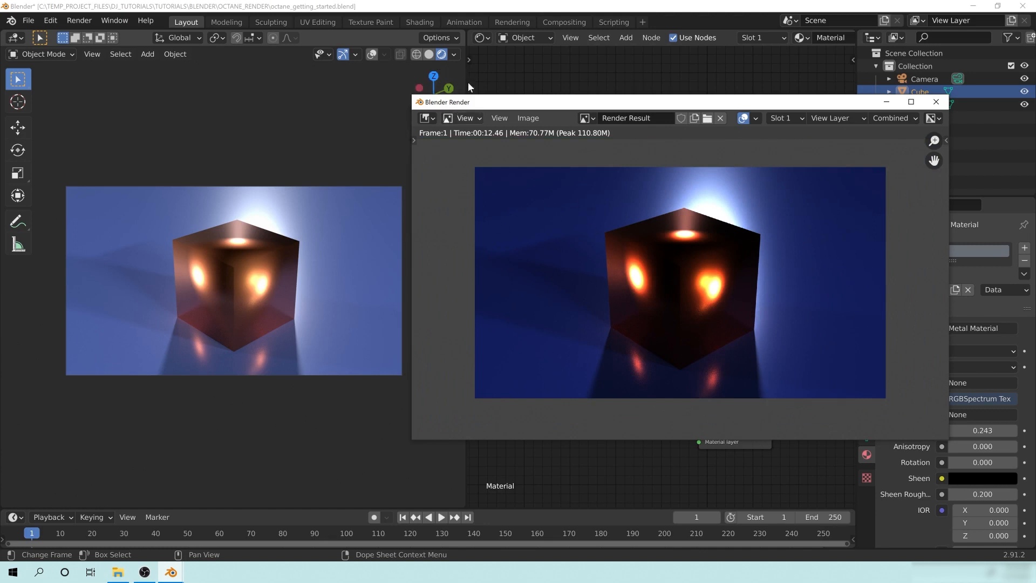
drag(469, 102, 473, 102)
middle_drag(721, 311, 701, 307)
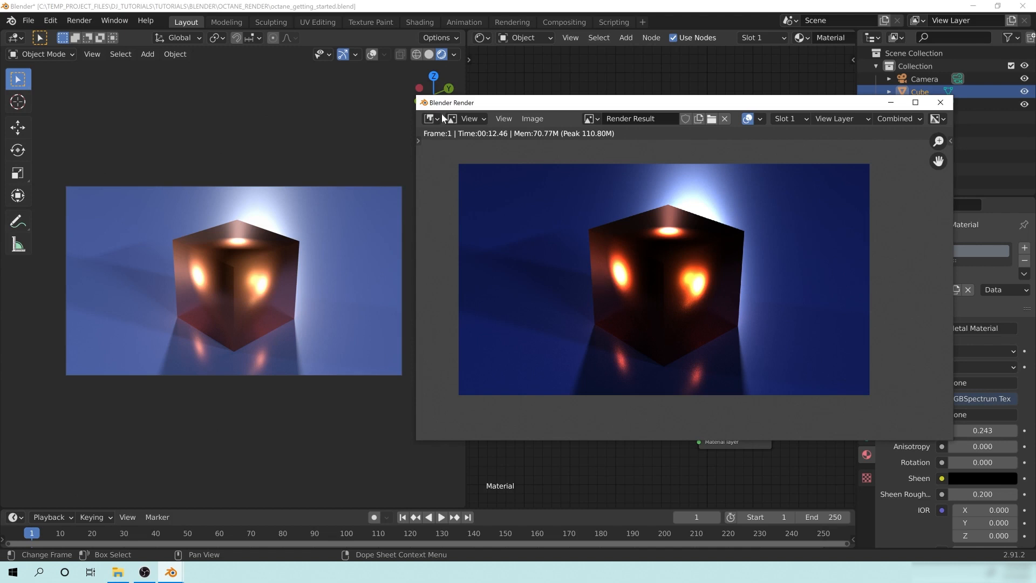
click(318, 5)
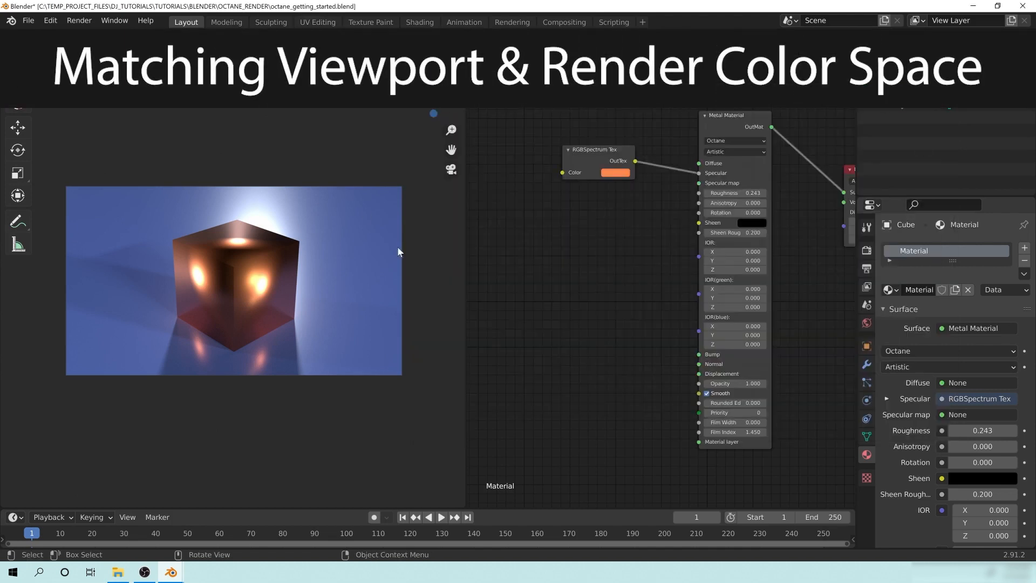
Set the scene's Color Management View Transform to Standard
click(866, 251)
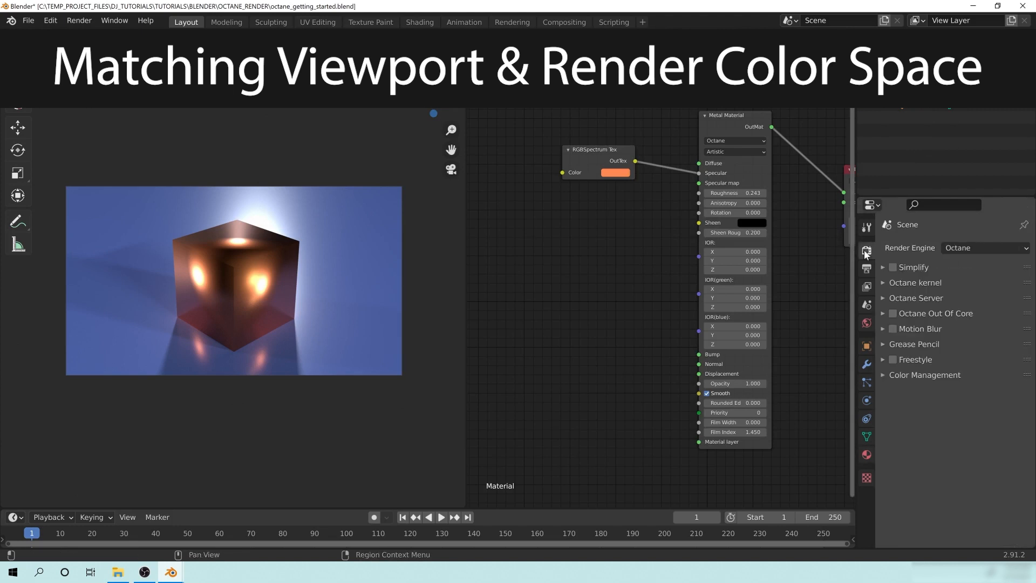
click(923, 375)
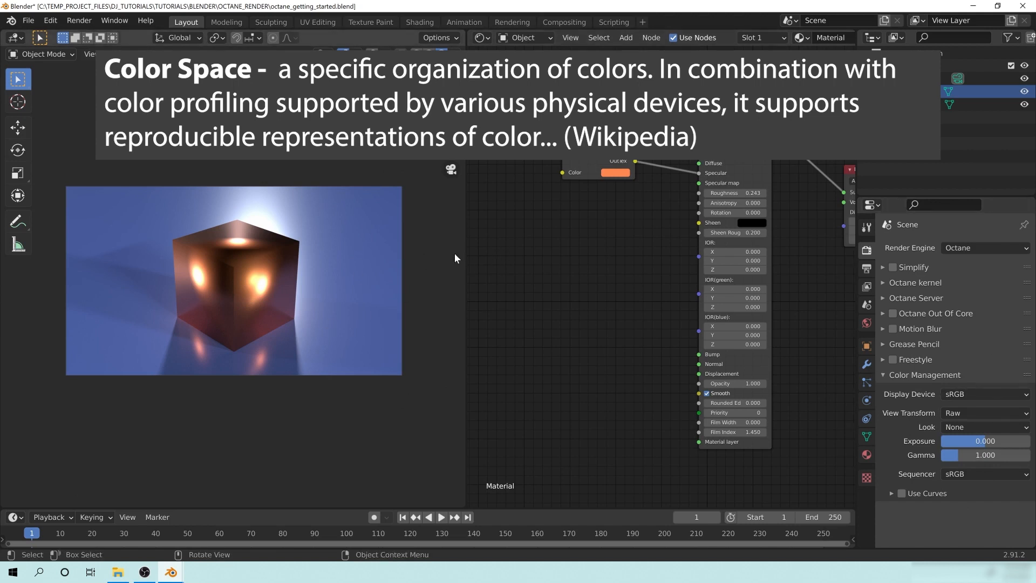
click(976, 413)
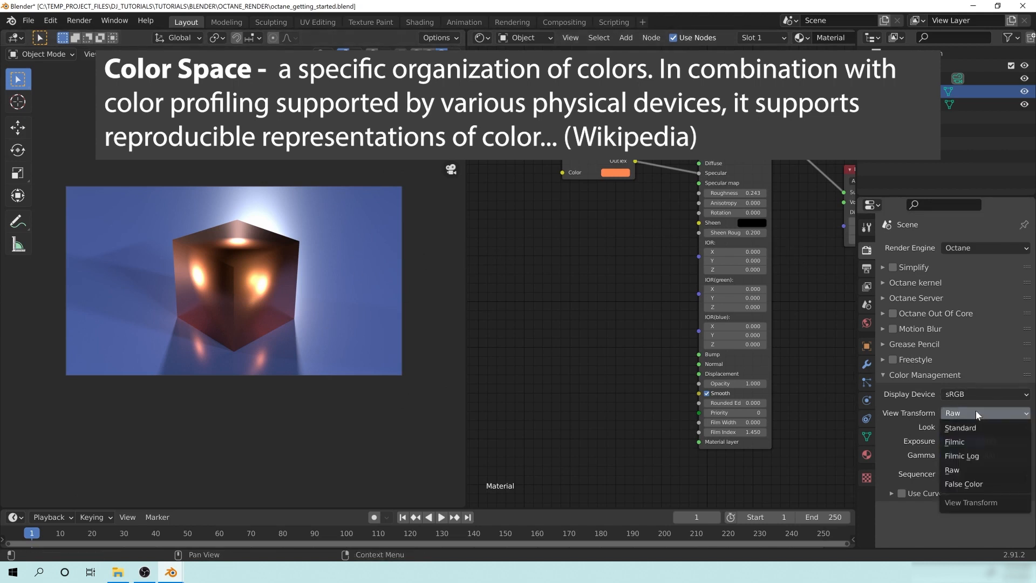
click(966, 429)
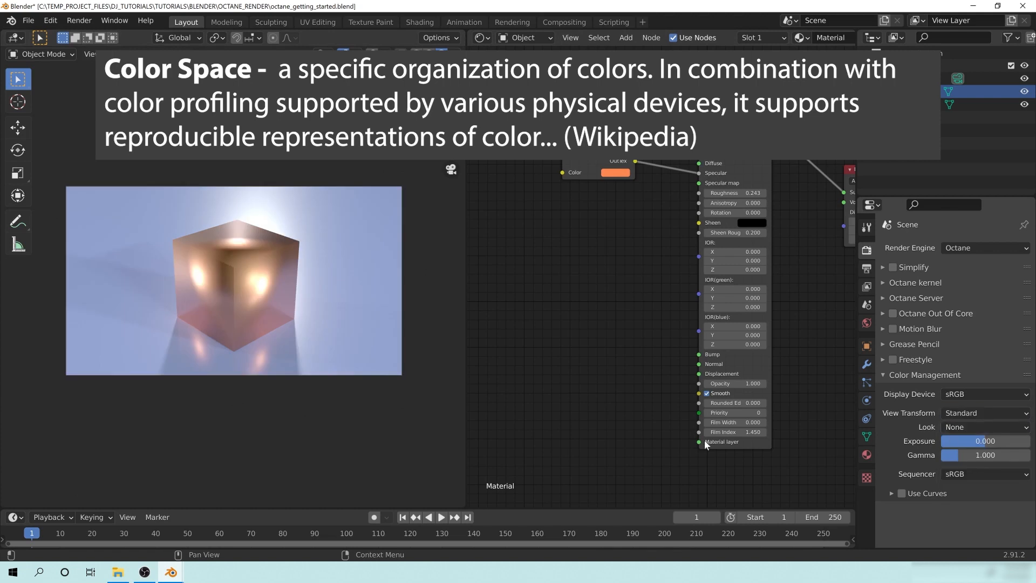
Switch the View Transform to Filmic and try the Medium Contrast and Very High Contrast looks
click(984, 412)
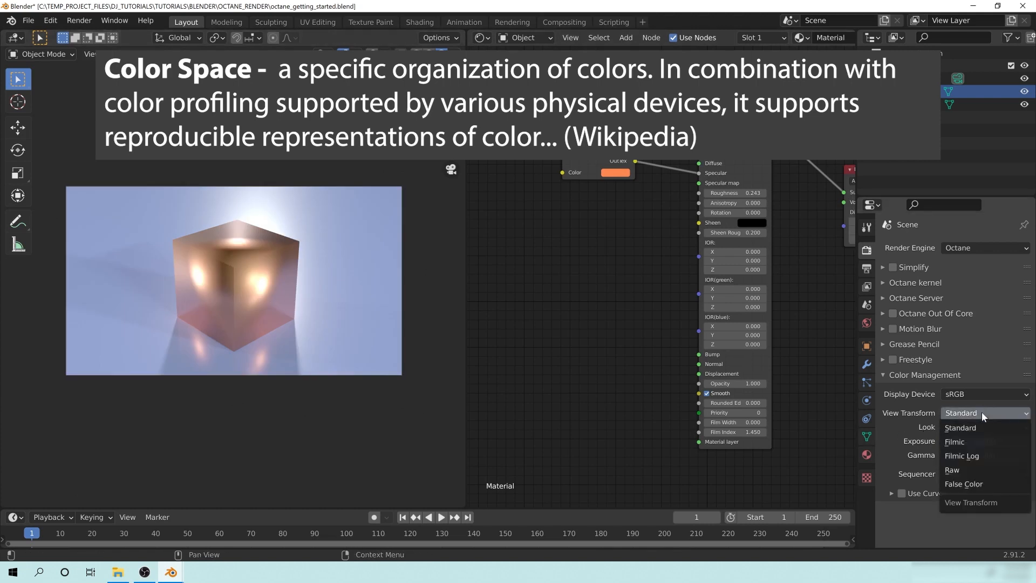
click(963, 443)
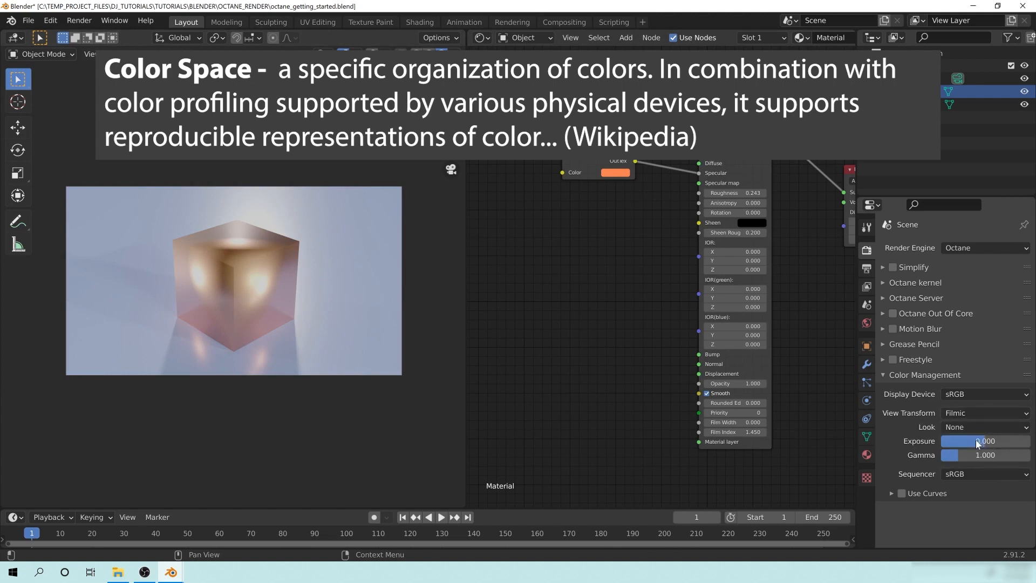
click(967, 427)
click(942, 356)
click(964, 428)
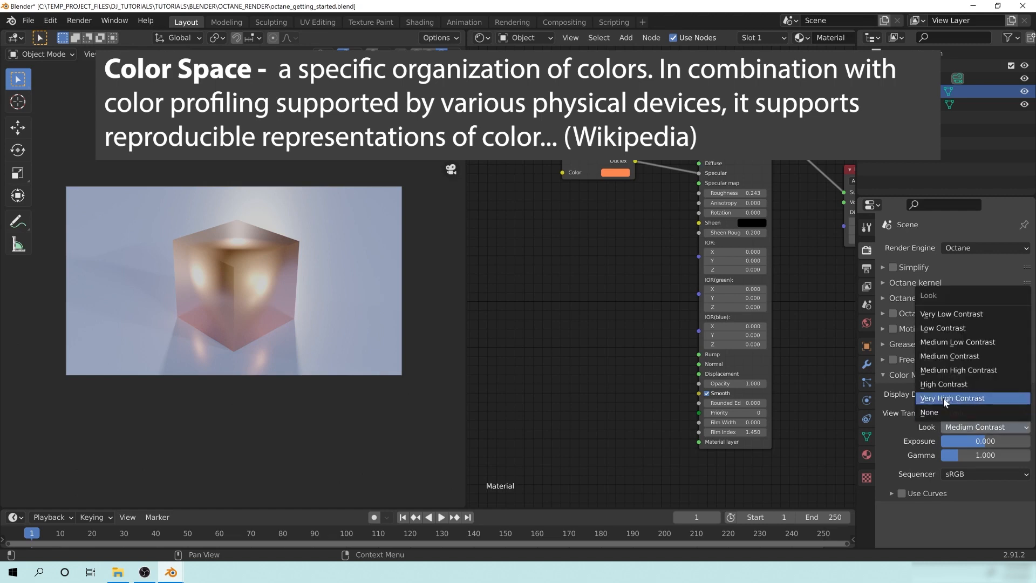
click(945, 402)
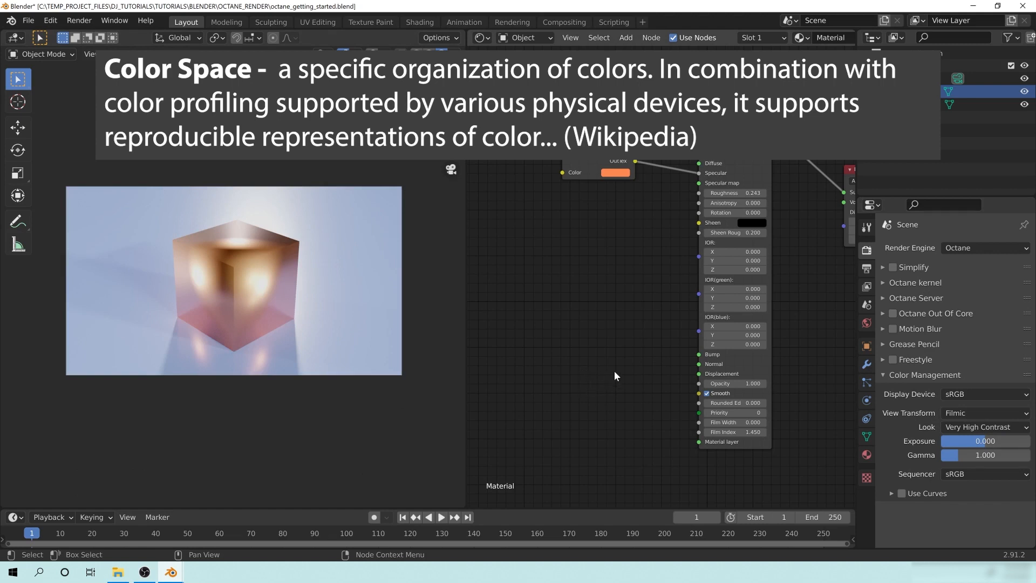
Keep the Display Device at sRGB and set the View Transform to Standard with the Look at None
click(970, 394)
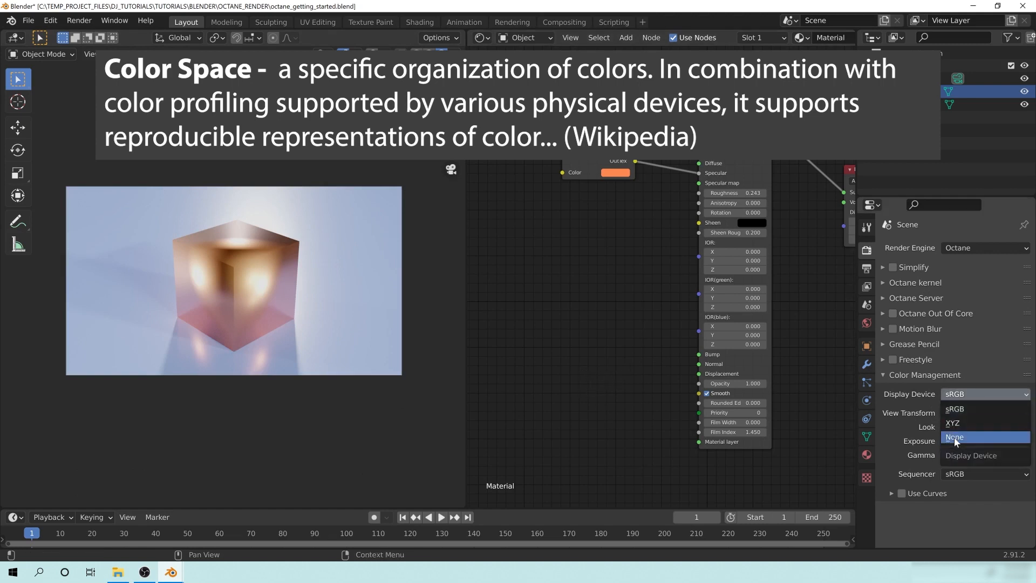
click(956, 408)
click(968, 413)
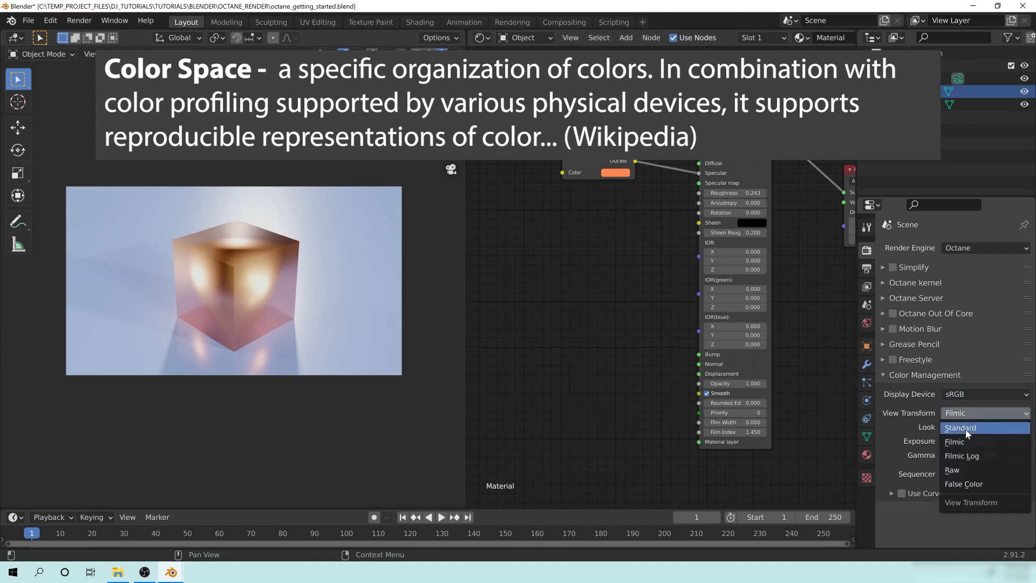
click(966, 429)
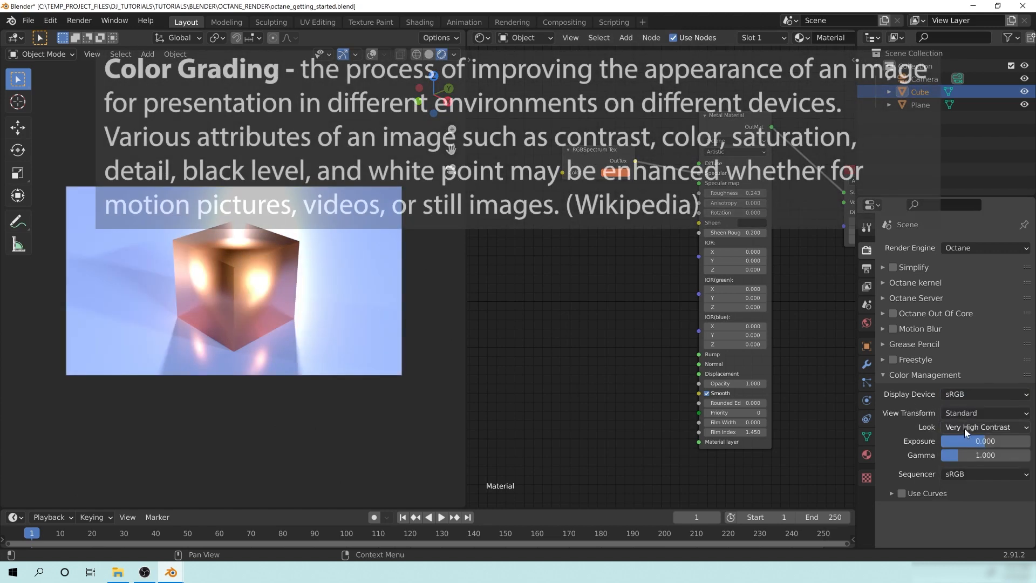
click(963, 429)
click(953, 411)
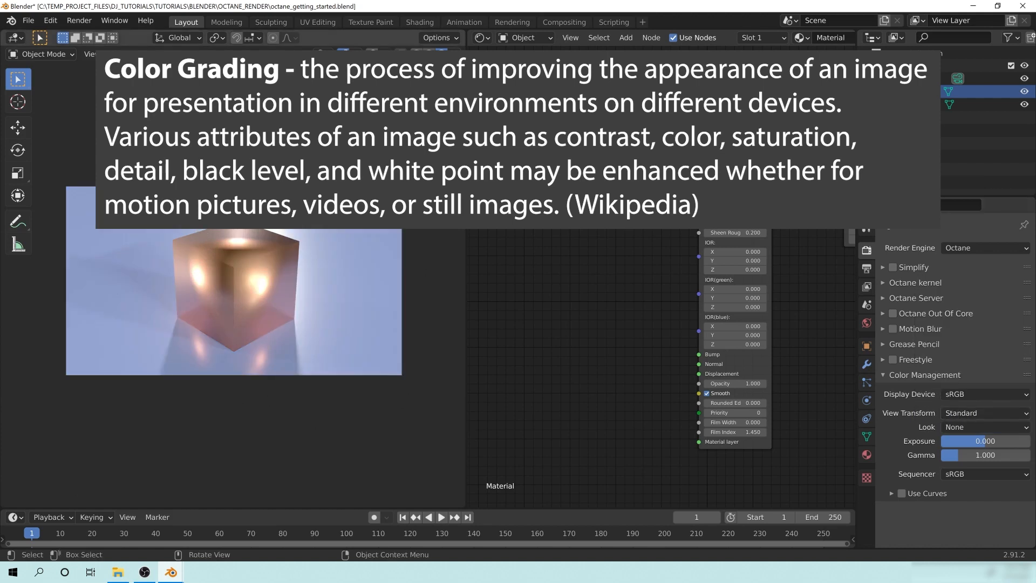
With the cube selected, try the world environment texture's Power at 0.5 and 0.25
click(235, 276)
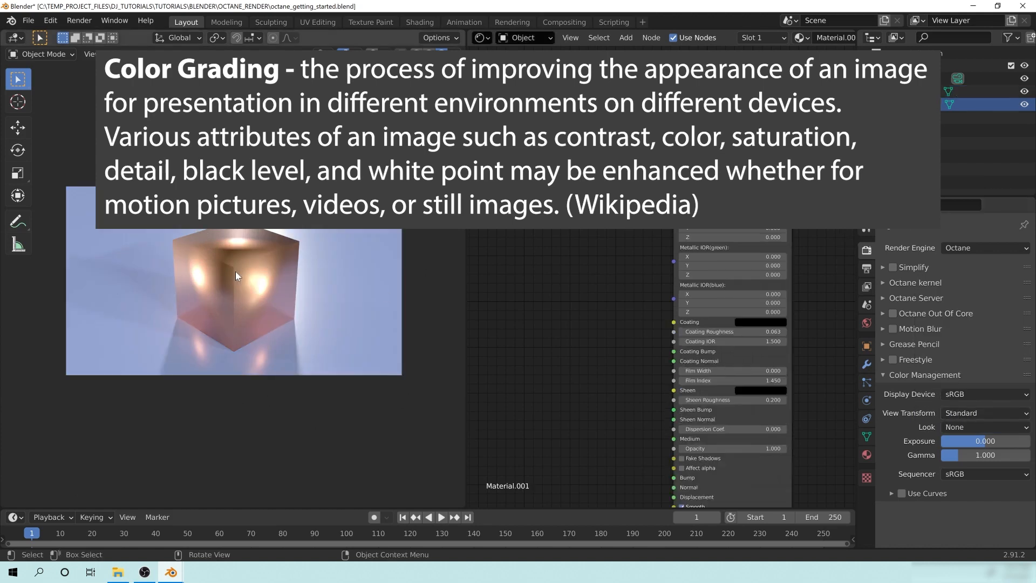
click(235, 274)
click(866, 324)
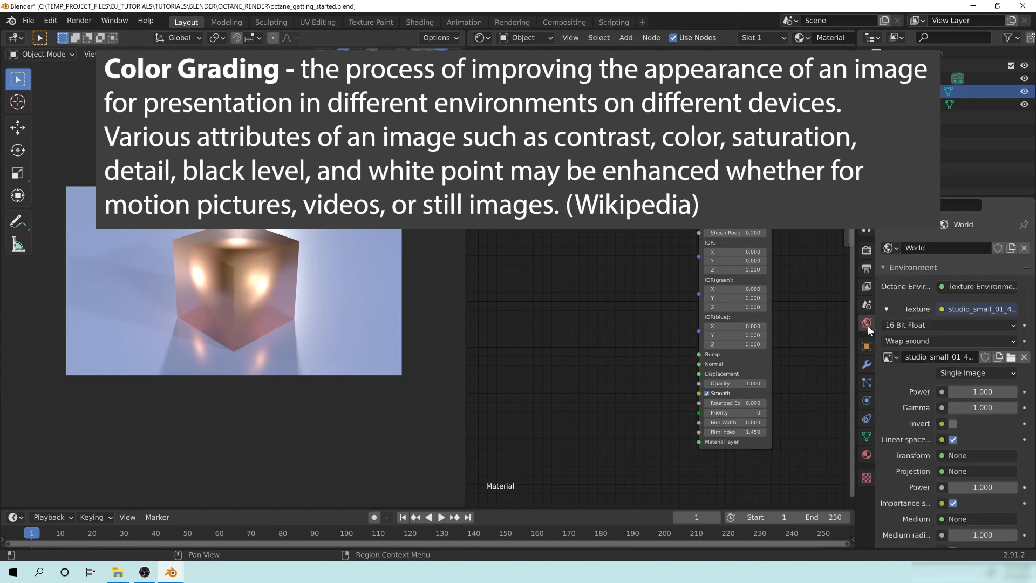
click(982, 391)
key(BackSpace)
text(0.5)
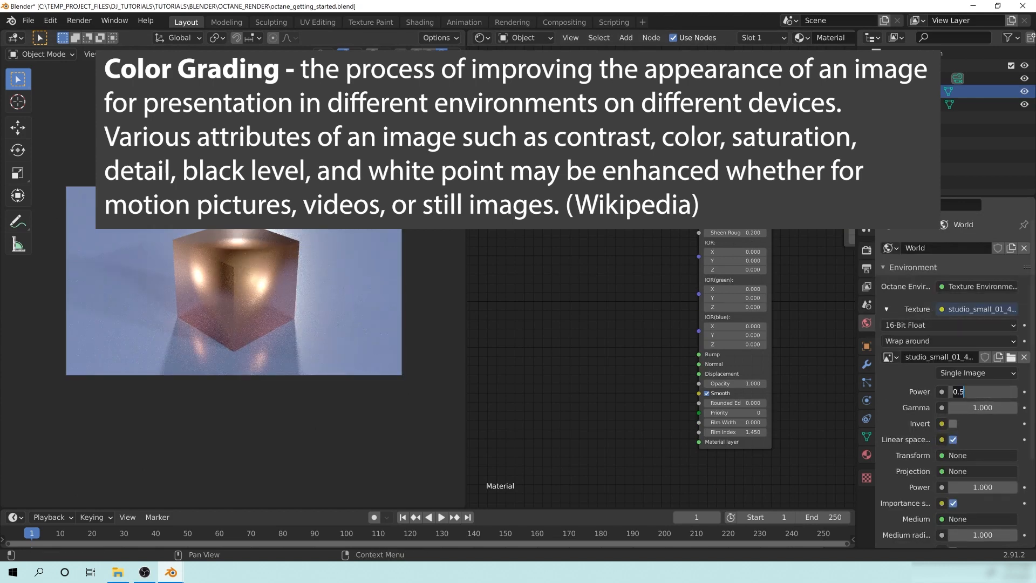
text(5)
key(Return)
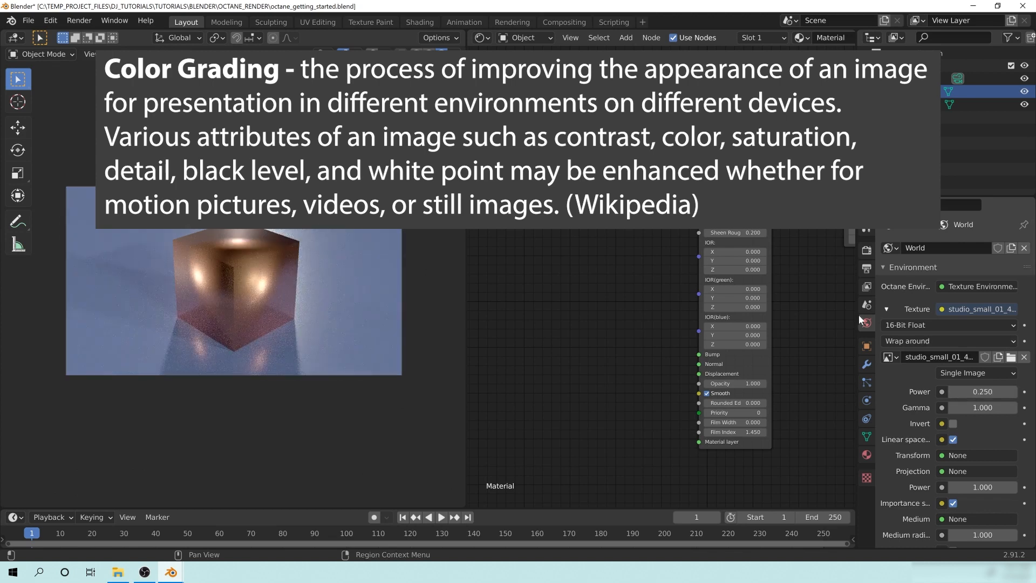
Try a Gamma of 0.5 on the world environment texture and return it to 1
click(973, 409)
text(0.5)
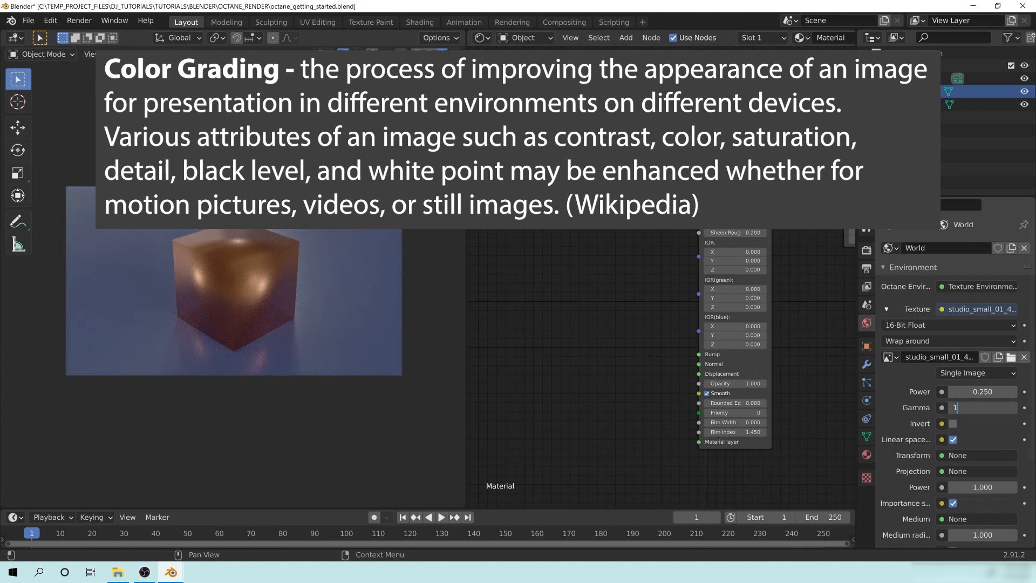
key(Escape)
Set the world environment texture's Power to 0.5
click(980, 391)
text(0.5)
key(Return)
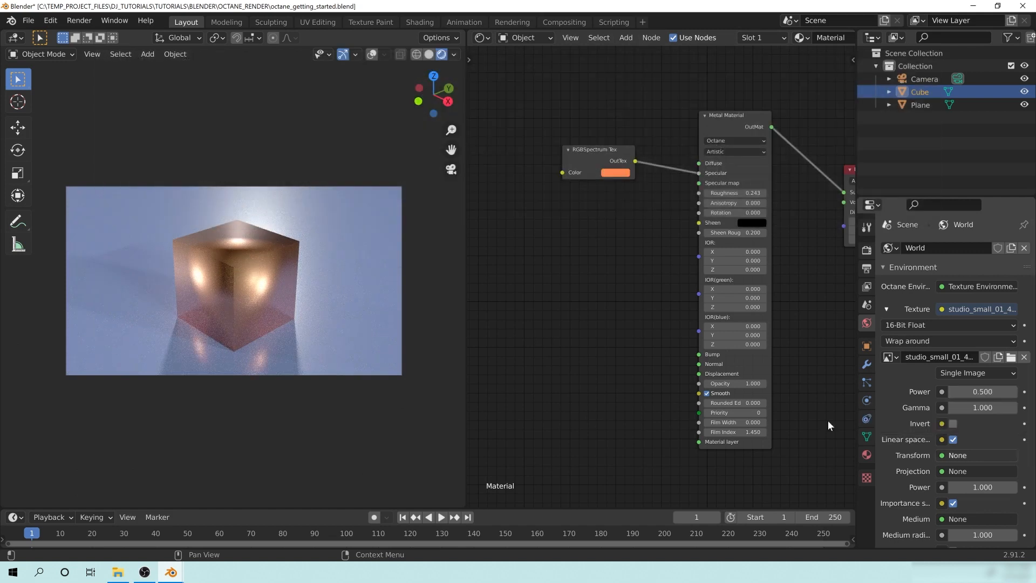
Adjust the cube's RGBSpectrum Tex color to an orange with hue 0.070, saturation 0.704 and value 1.000
click(610, 174)
drag(686, 63, 682, 71)
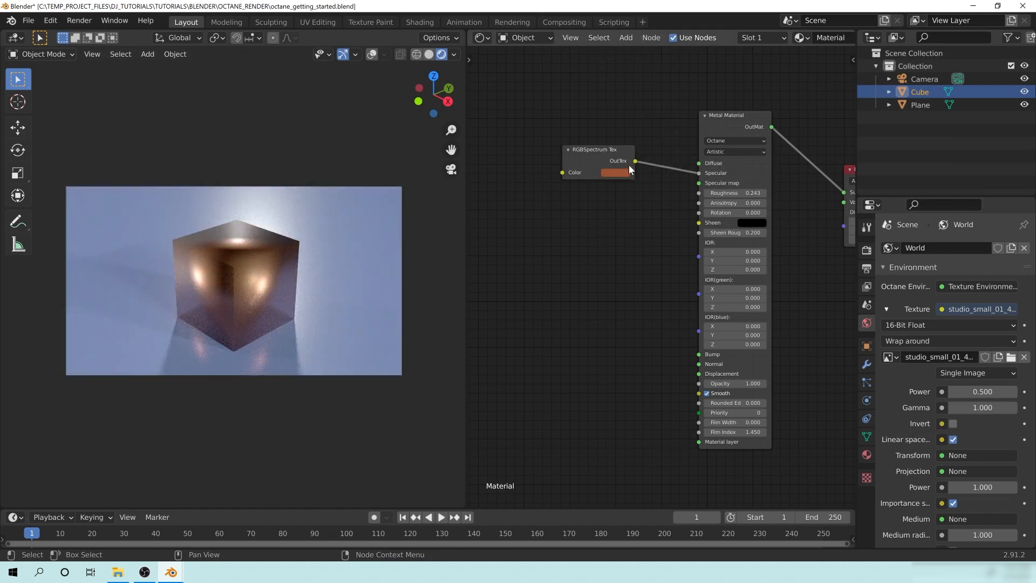
click(627, 170)
drag(678, 69, 678, 38)
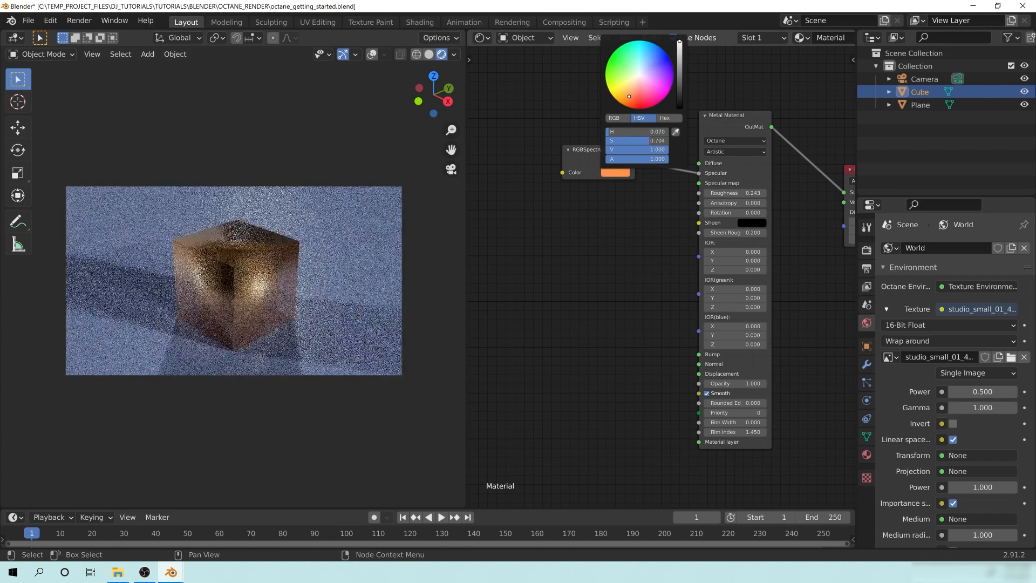
Select the floor plane and darken the blue Albedo color of its Universal Material
click(362, 261)
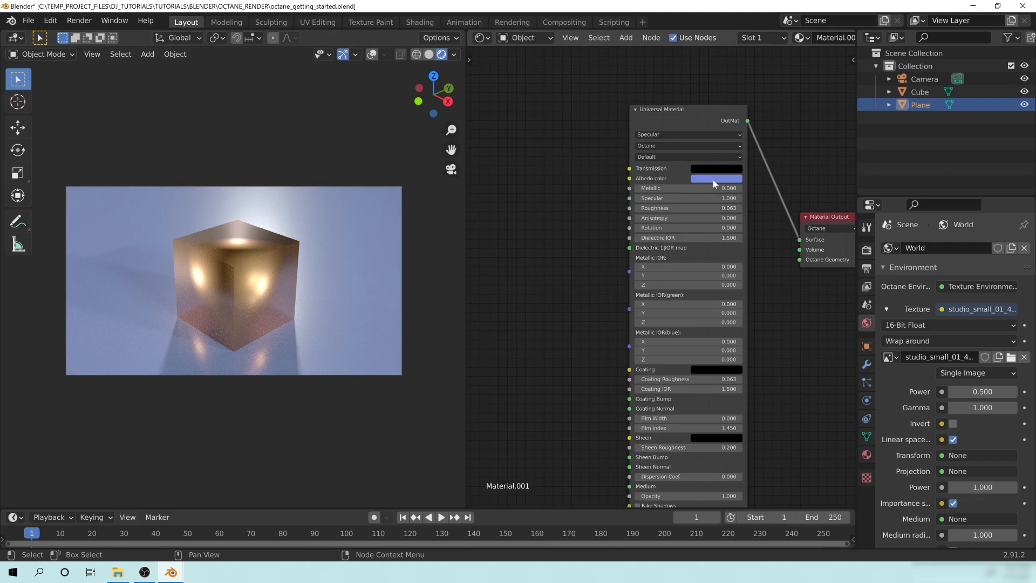
click(713, 179)
drag(769, 64, 769, 74)
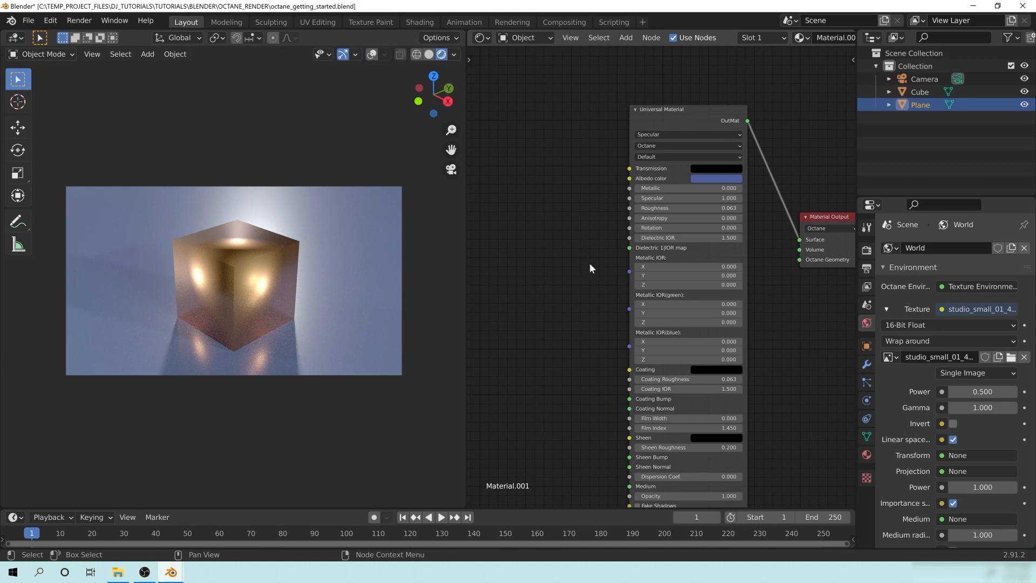
Bring up the finished Blender Render image window and position it for comparison with the viewport
mouse_move(170, 570)
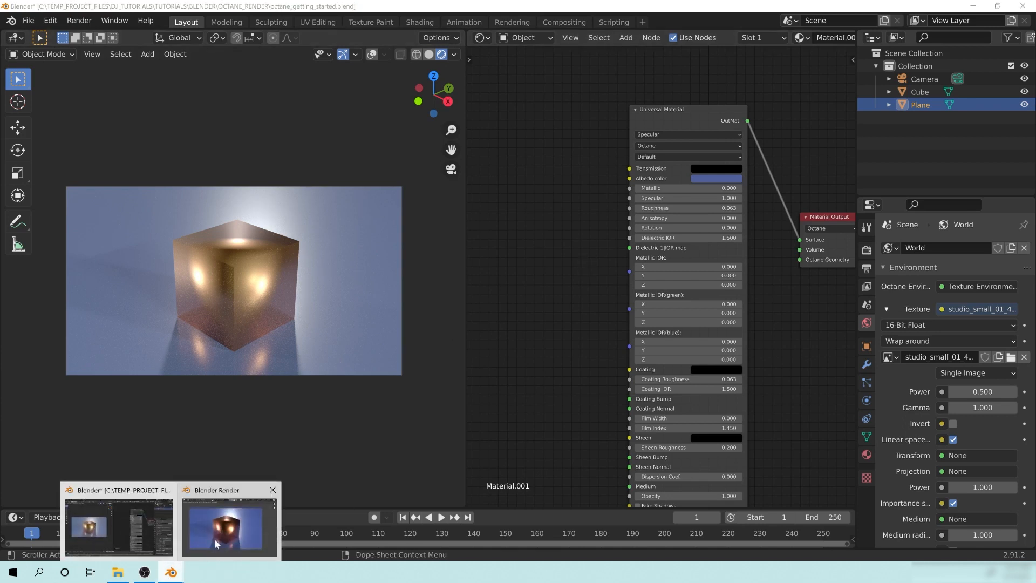
click(229, 509)
mouse_move(588, 103)
mouse_down()
mouse_move(658, 78)
mouse_move(587, 89)
mouse_up()
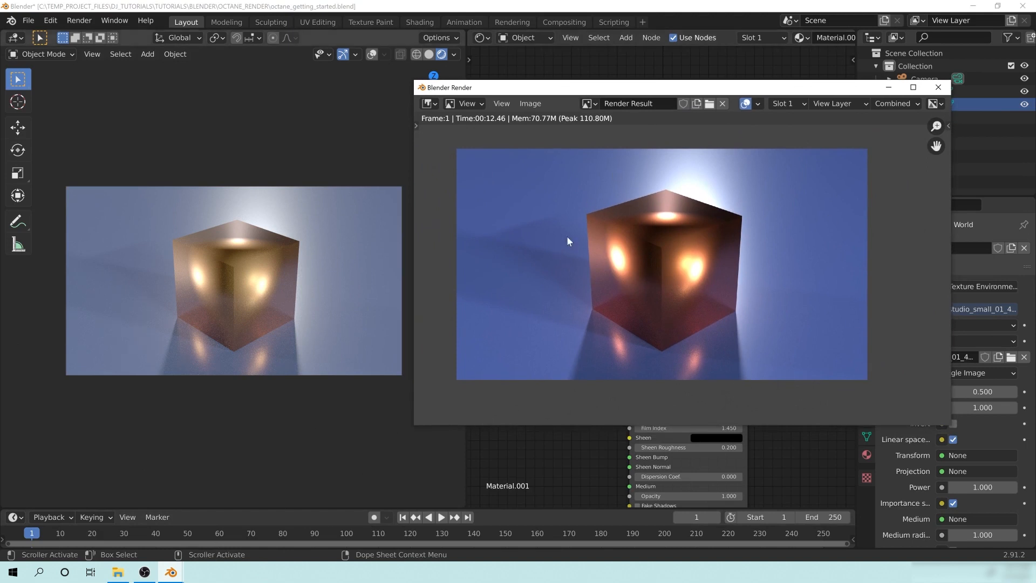
mouse_move(600, 86)
mouse_down()
mouse_move(270, 109)
mouse_move(609, 102)
mouse_up()
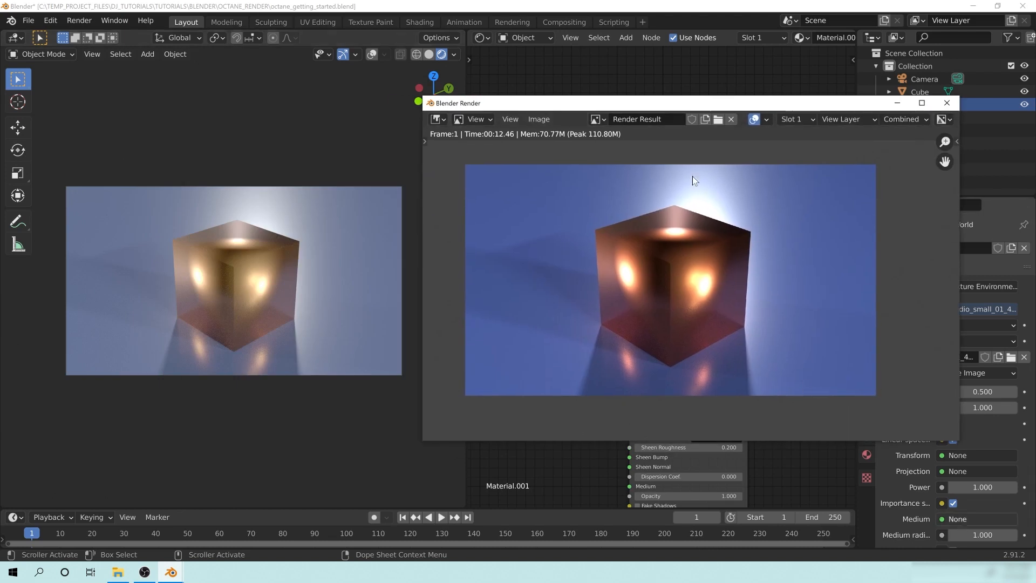
drag(680, 103, 426, 154)
drag(427, 200, 568, 132)
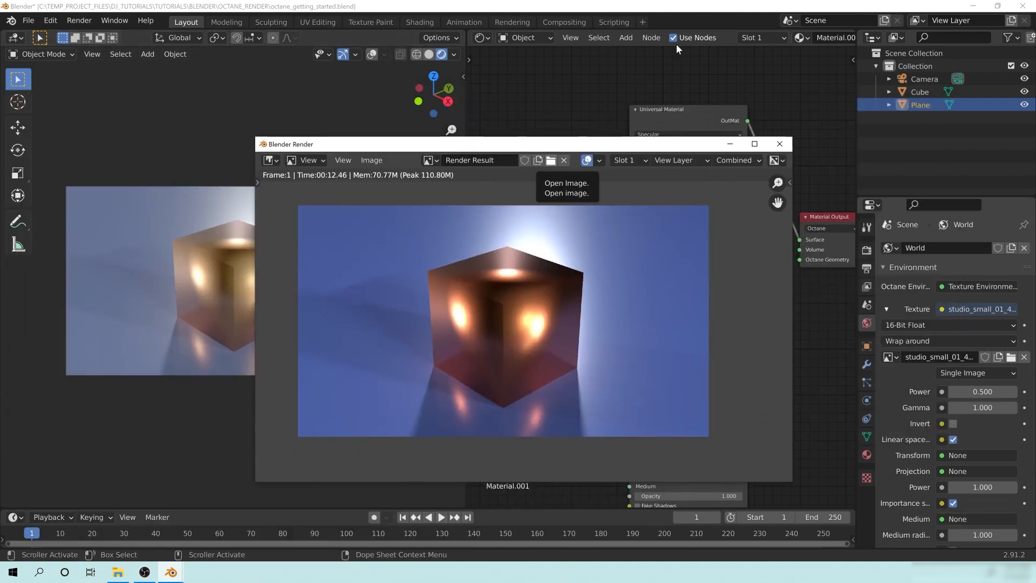
Shrink the main window from full screen and arrange it and the render window side by side
drag(568, 7, 566, 45)
drag(415, 54, 550, 37)
drag(95, 104, 458, 118)
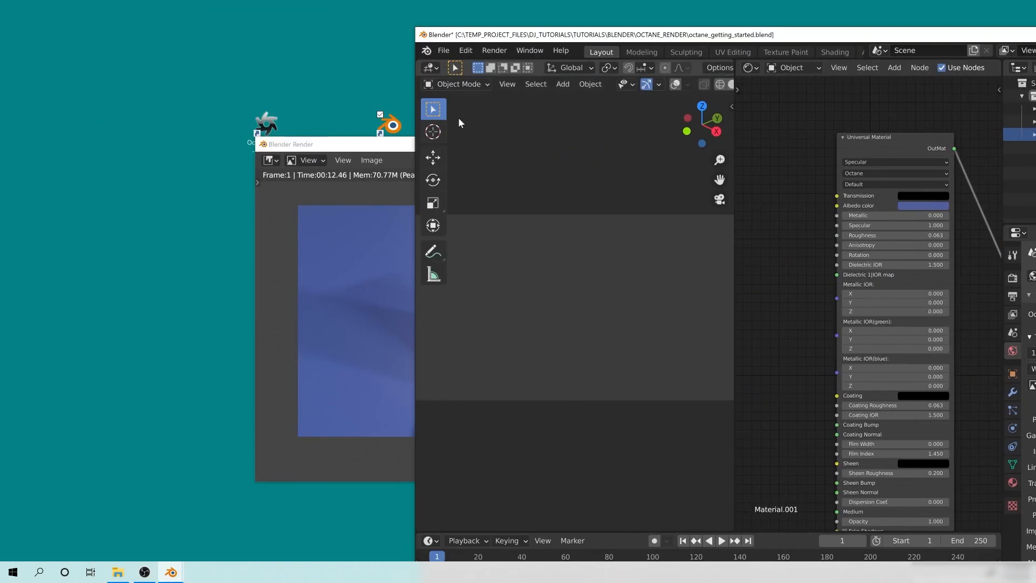
drag(354, 145, 88, 53)
drag(642, 32, 449, 23)
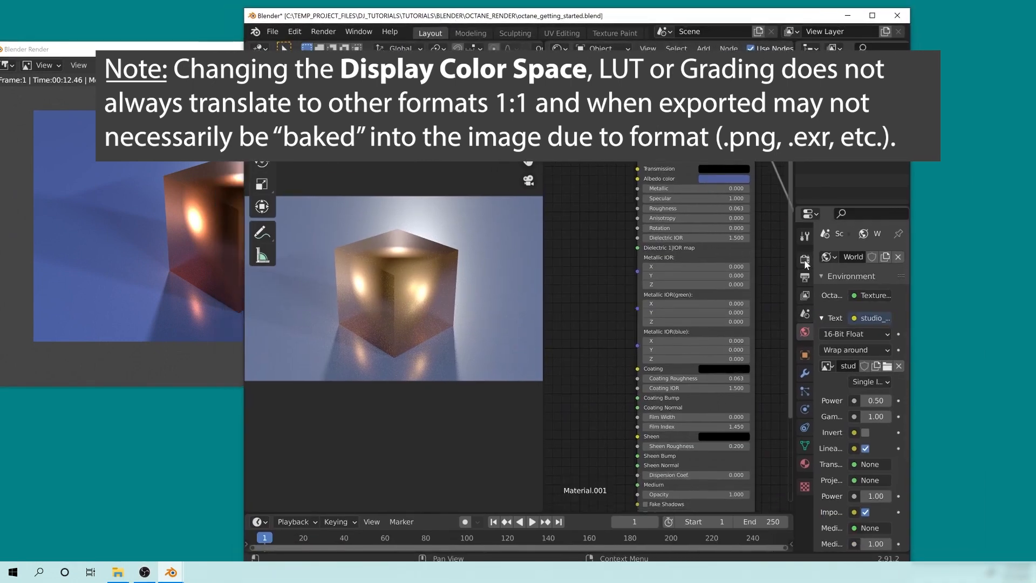
Widen the properties editor, try the High Contrast look in the scene's Color Management and return it to None
drag(792, 272, 641, 272)
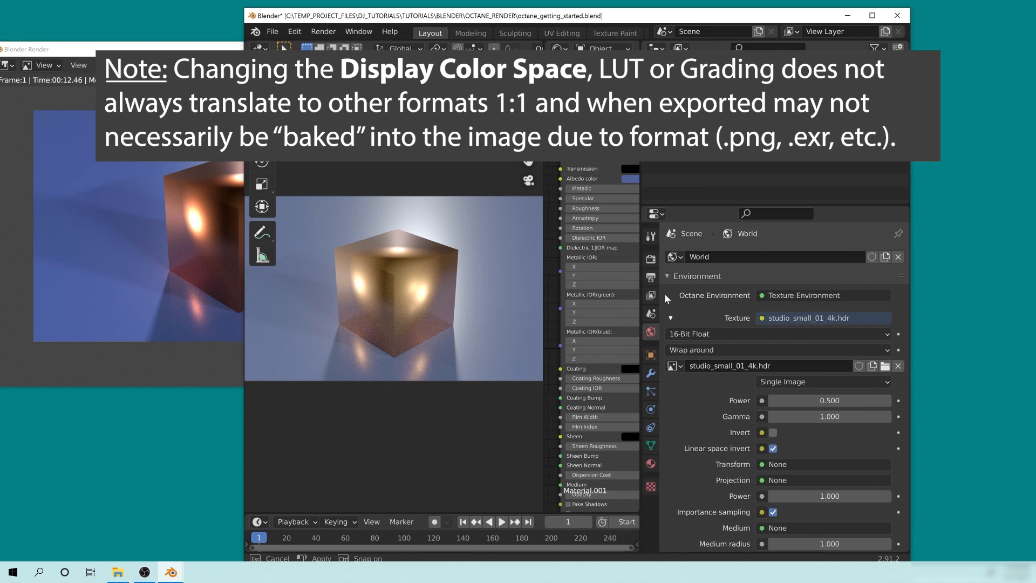
scroll(684, 432, down, 2)
click(655, 258)
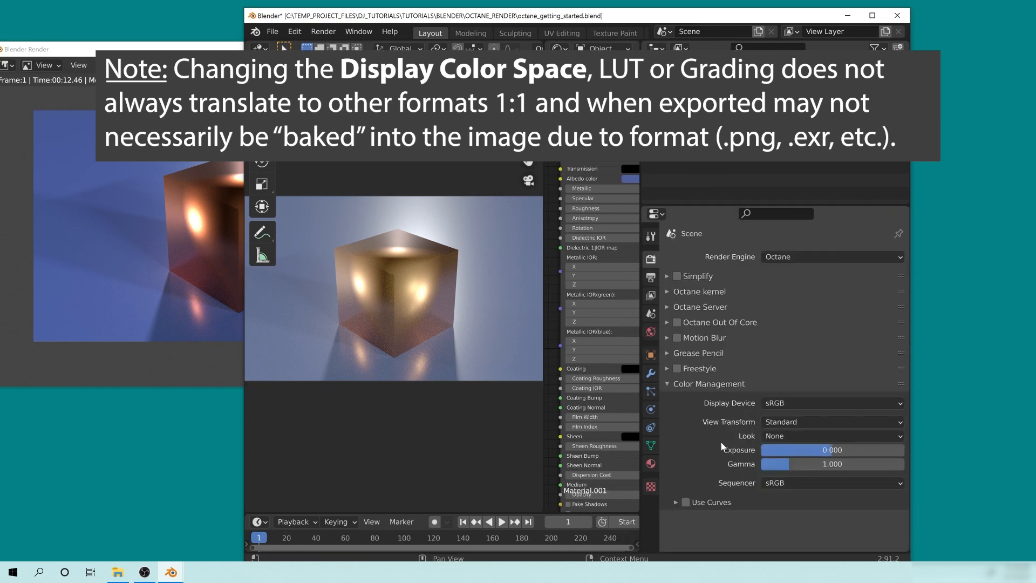
click(797, 438)
click(795, 396)
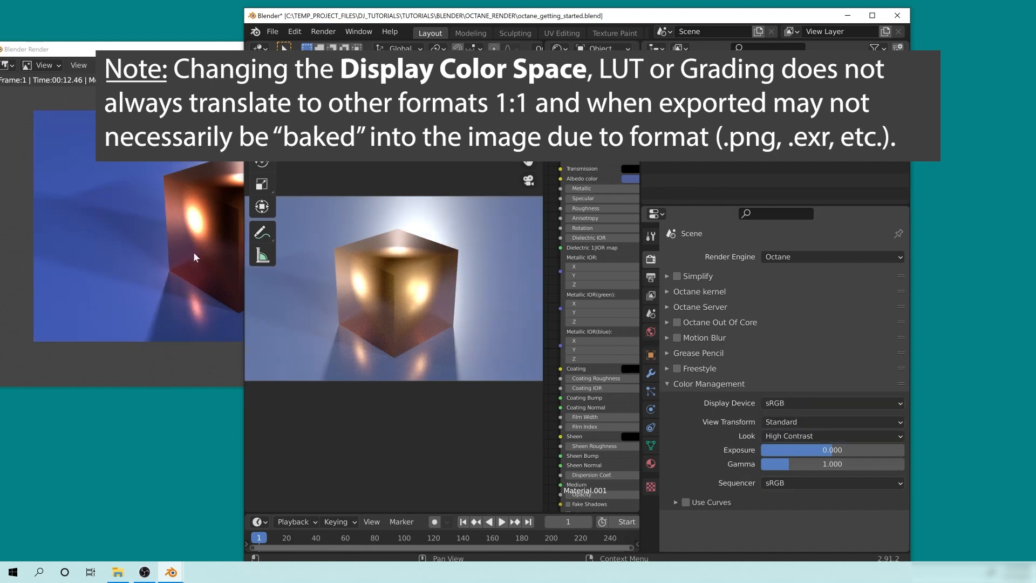
click(830, 435)
click(809, 419)
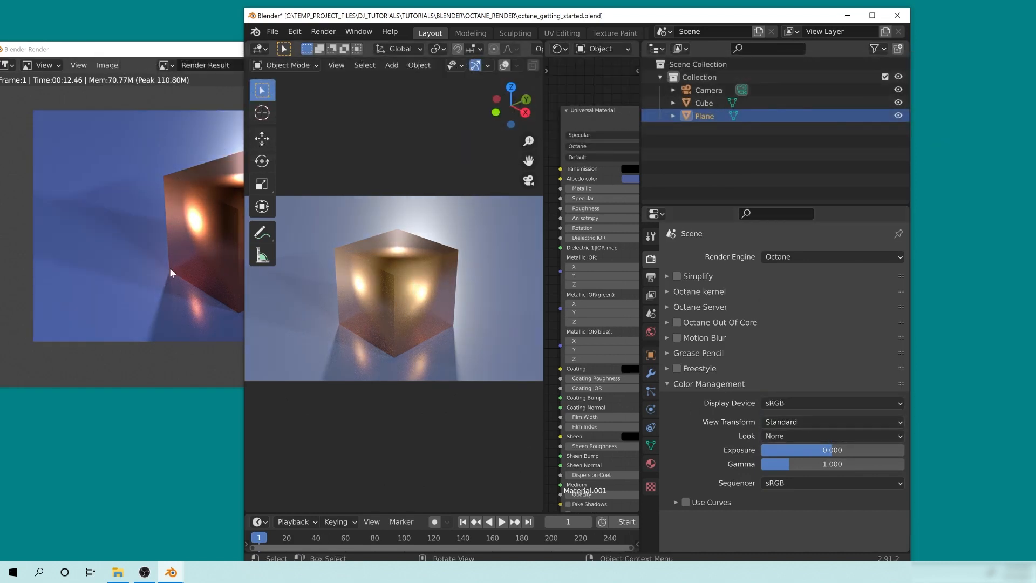
Uncover the rendered image, try raising the Color Management Exposure, including a value of 1, and return it to 0
drag(424, 7, 553, 4)
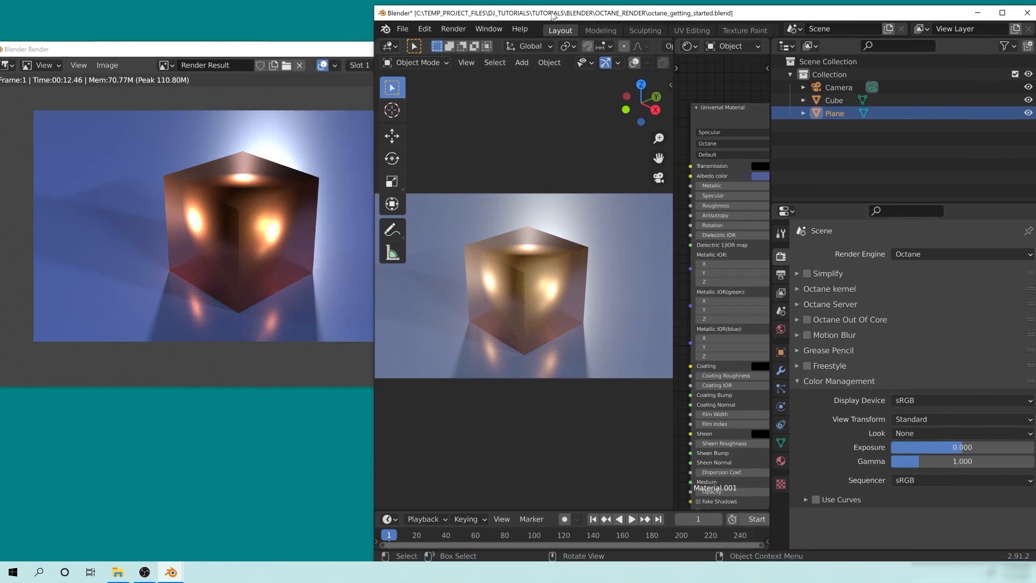
drag(961, 446, 980, 446)
click(973, 451)
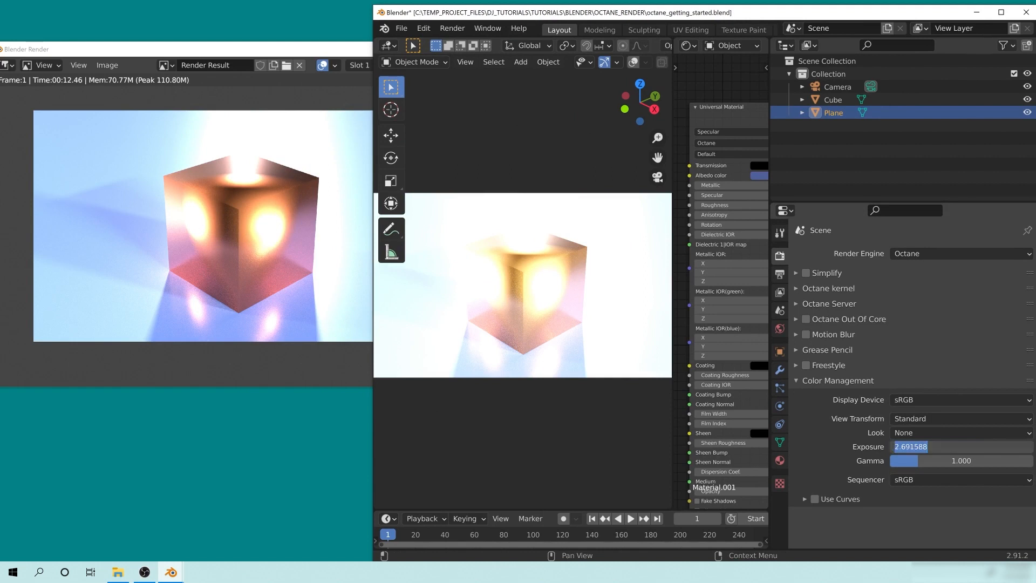
text(1)
key(Return)
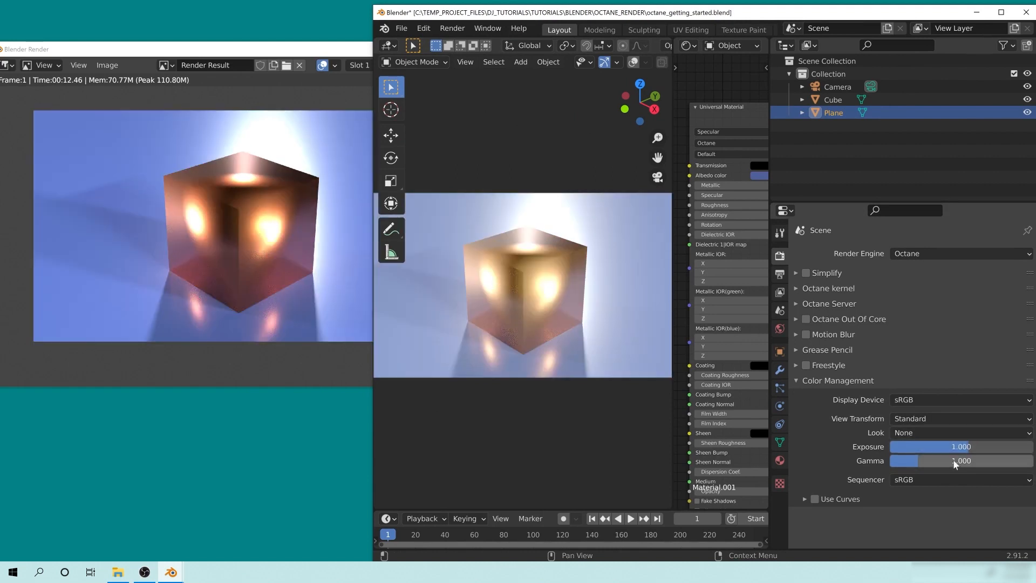
click(962, 448)
text(0)
key(Return)
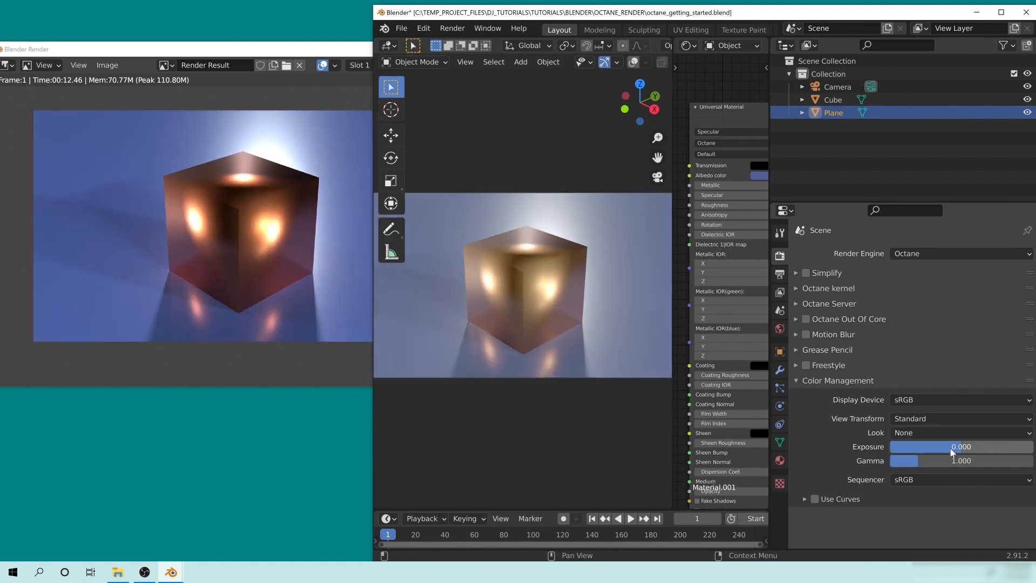
Try lowering the Color Management Gamma to about 0.85 and return it to 1
drag(952, 460, 915, 461)
click(916, 461)
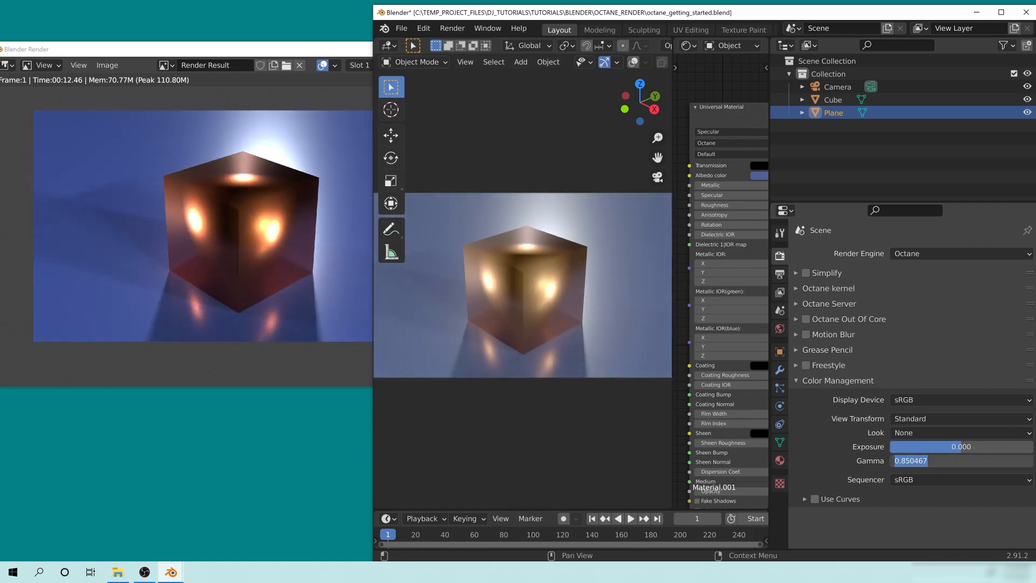
text(0)
key(Return)
key(Return)
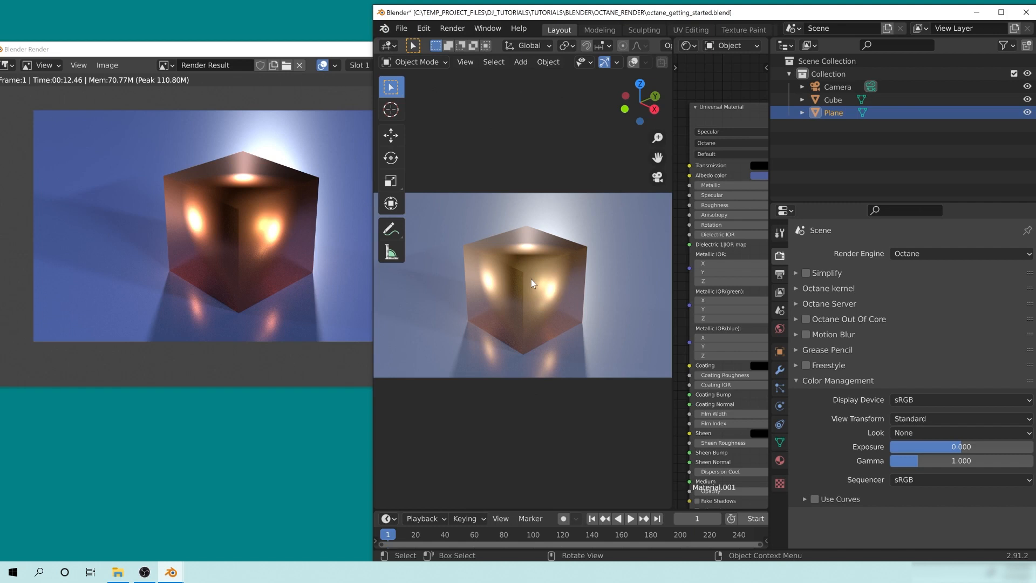
Select the camera, maximize the main window and enable the Octane Camera Imager (Render Mode) in the camera's data properties
click(835, 88)
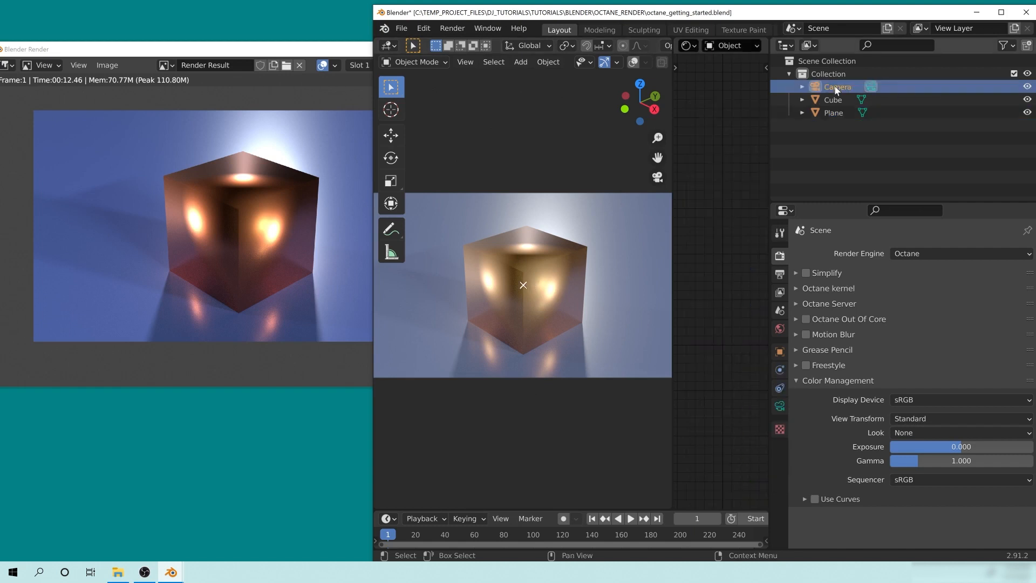
click(1002, 11)
click(627, 402)
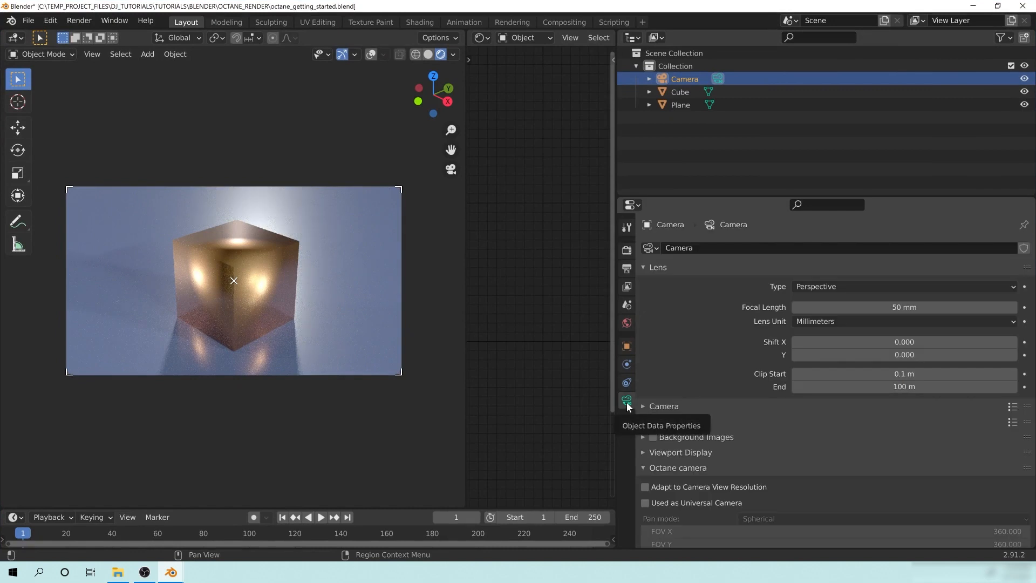
scroll(795, 452, down, 5)
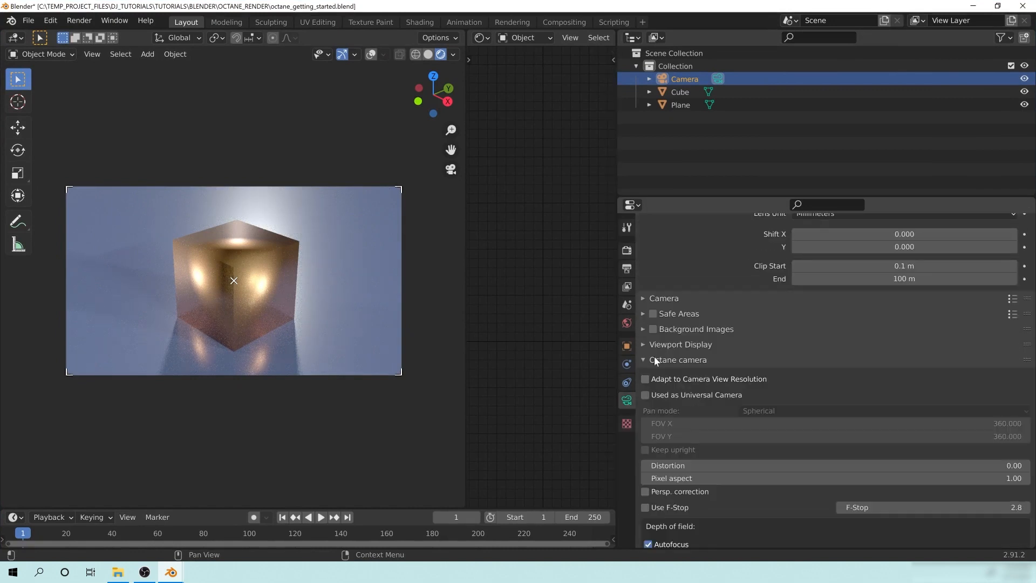
scroll(932, 318, down, 5)
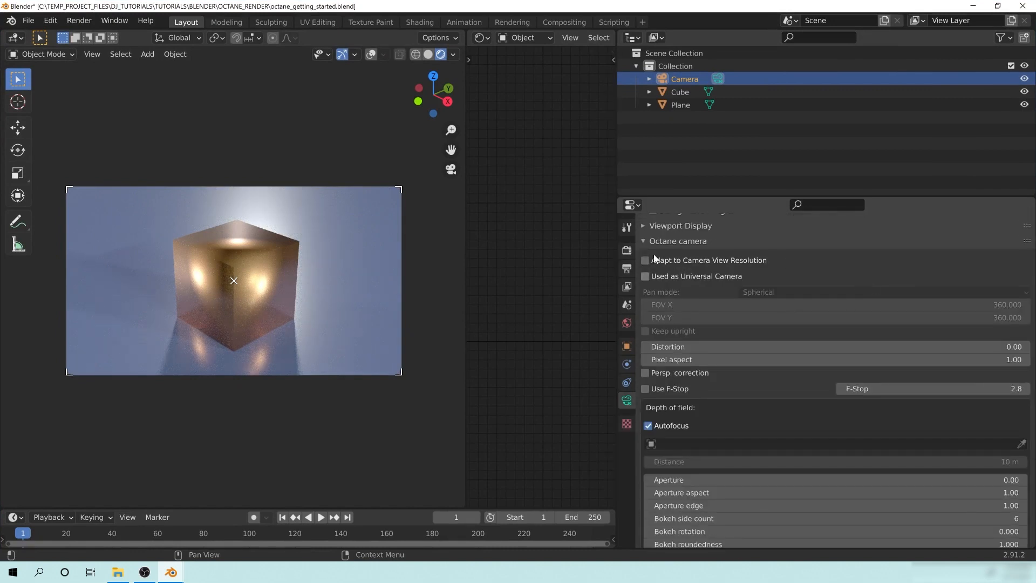
scroll(831, 358, down, 9)
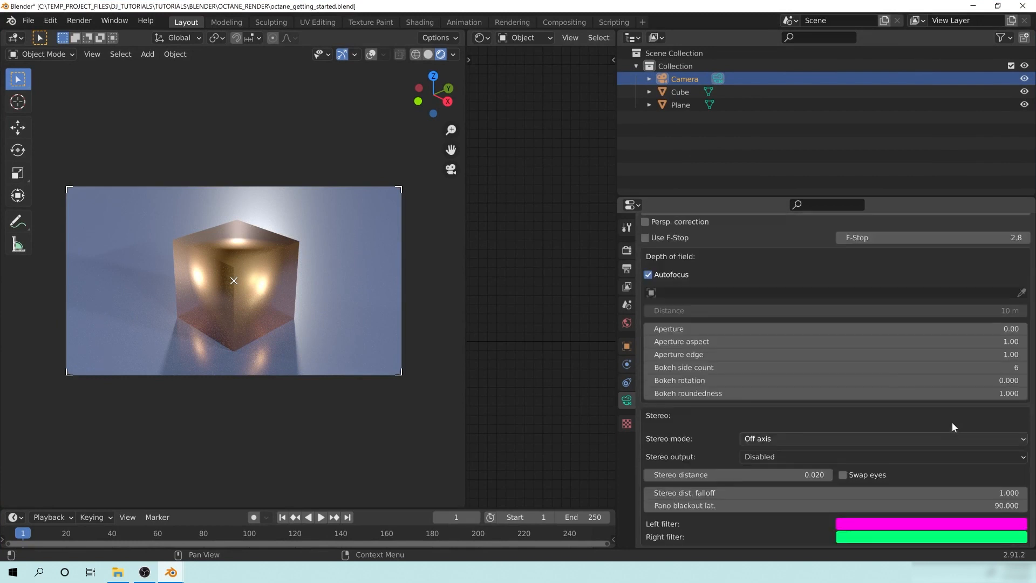
scroll(810, 444, down, 14)
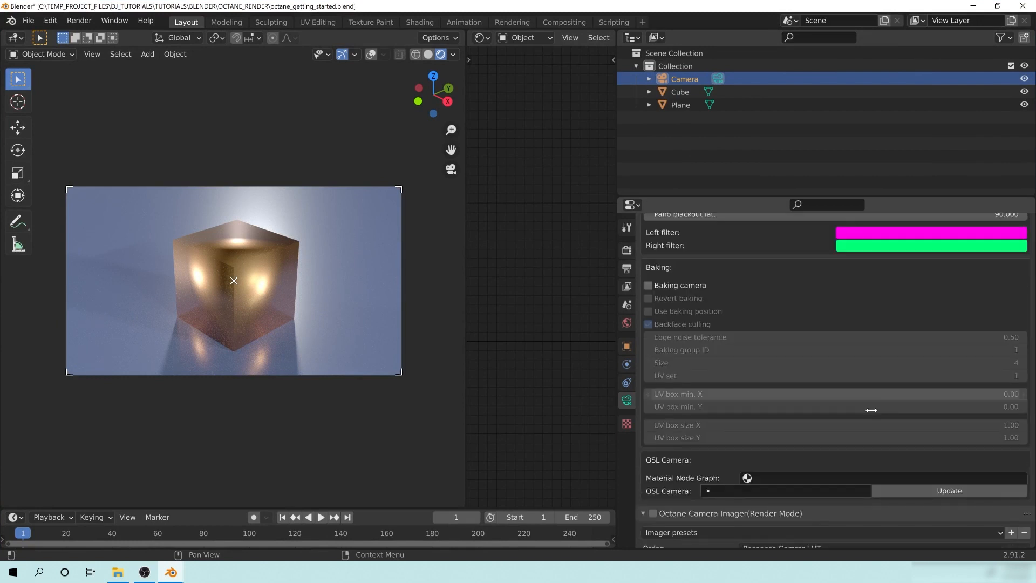
scroll(842, 399, down, 2)
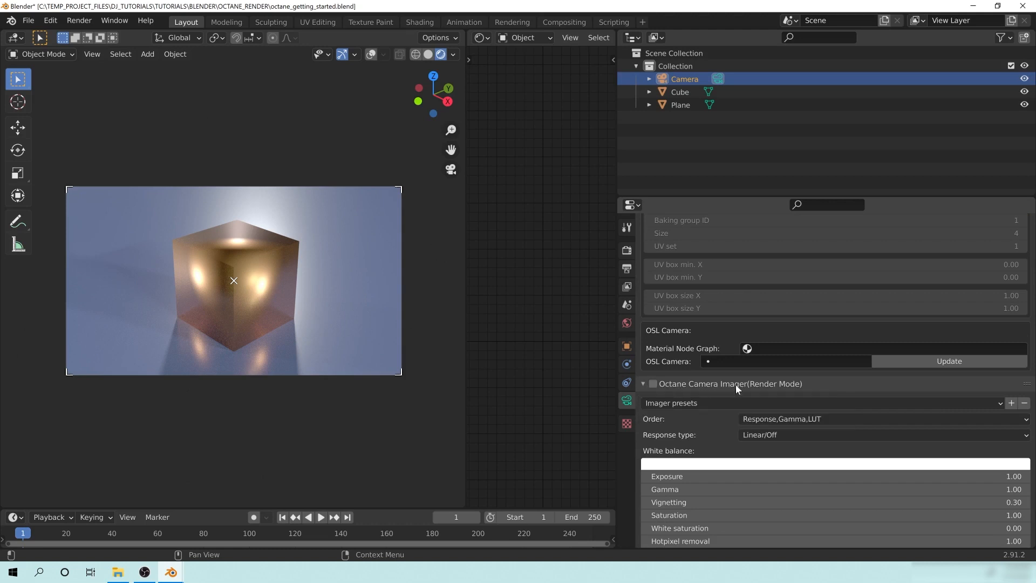
click(653, 383)
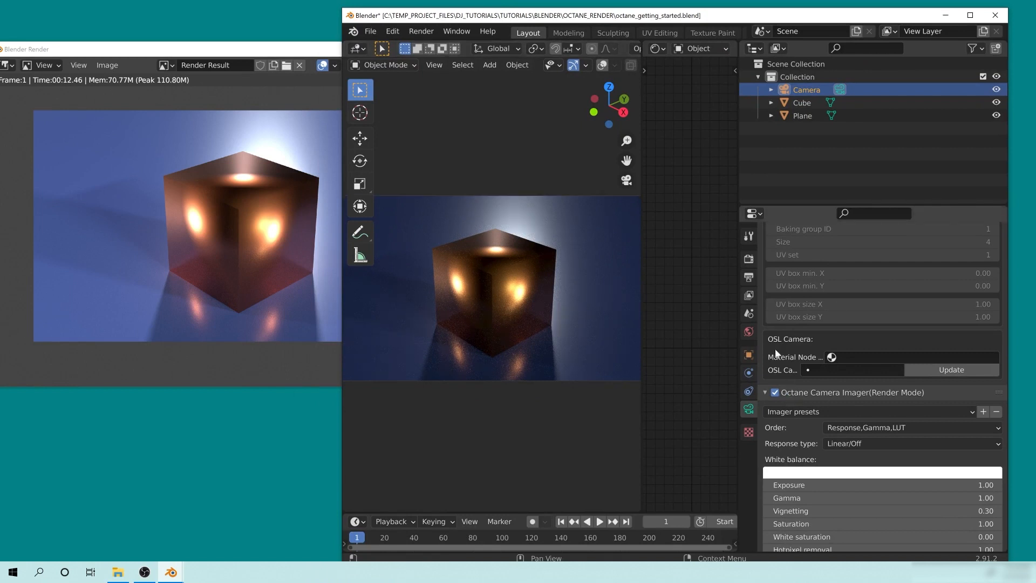
Set the scene's Color Management View Transform to Filmic with the Look on None
click(749, 259)
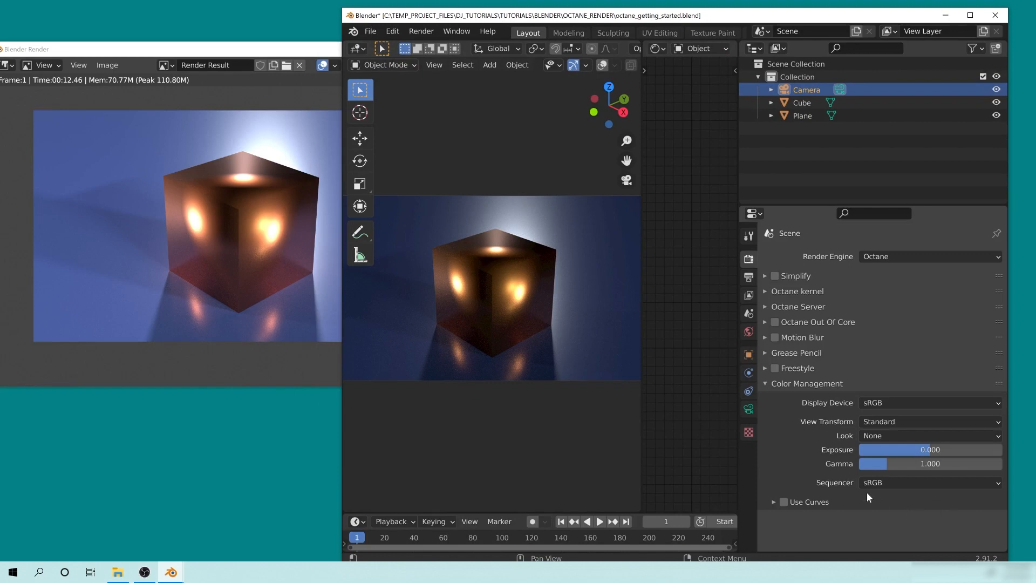
click(969, 15)
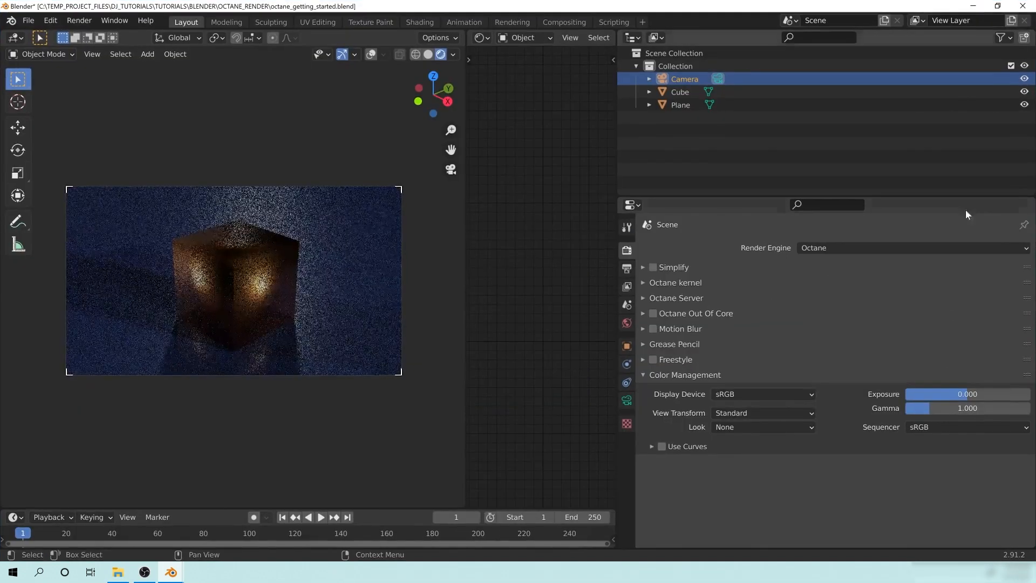
click(746, 412)
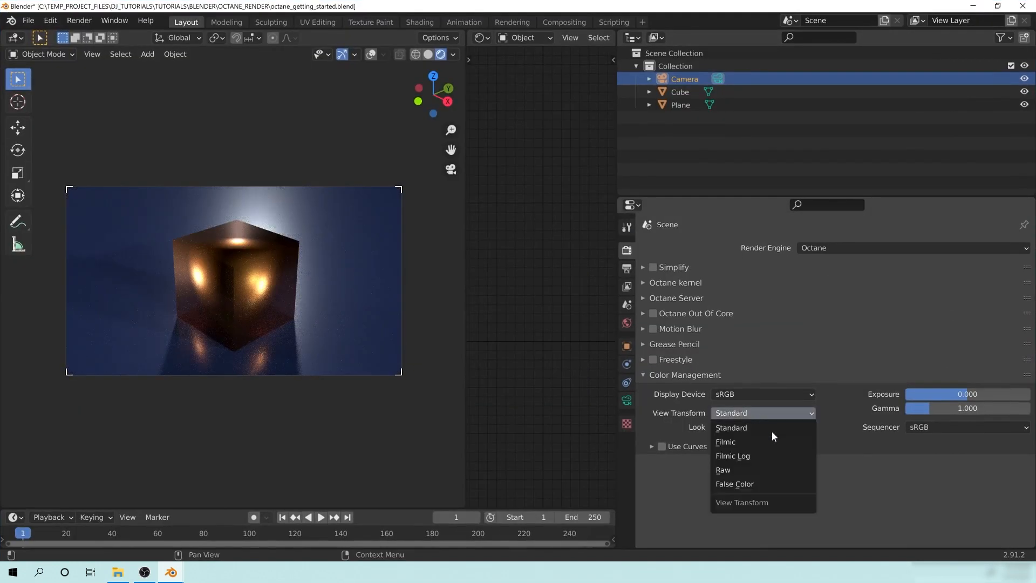
click(742, 443)
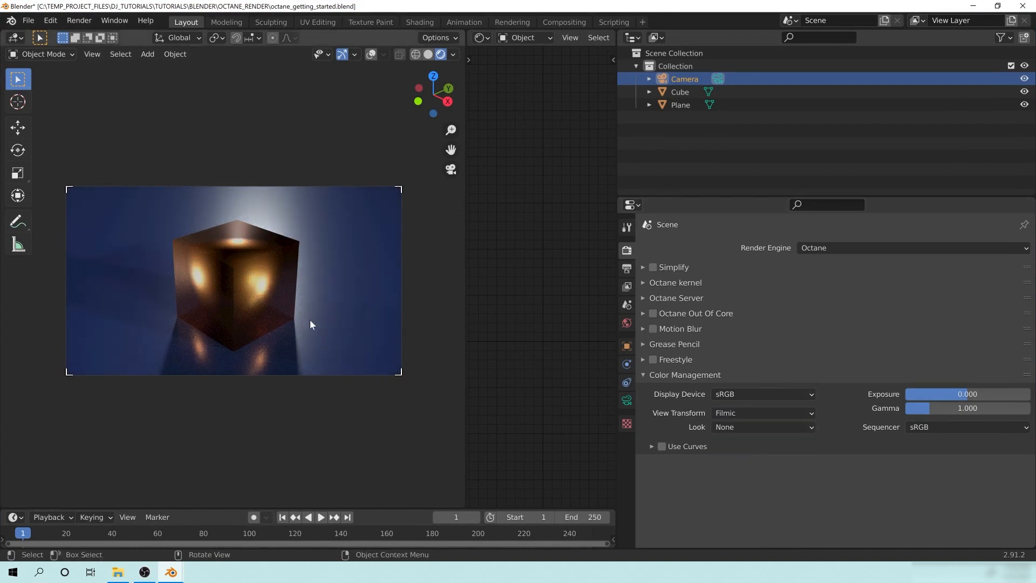
click(766, 428)
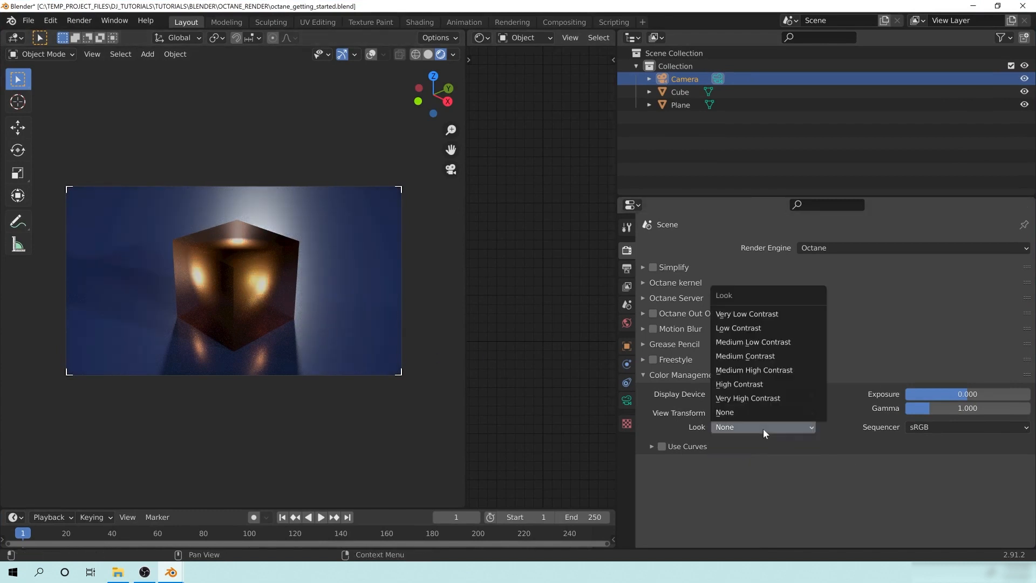
click(790, 414)
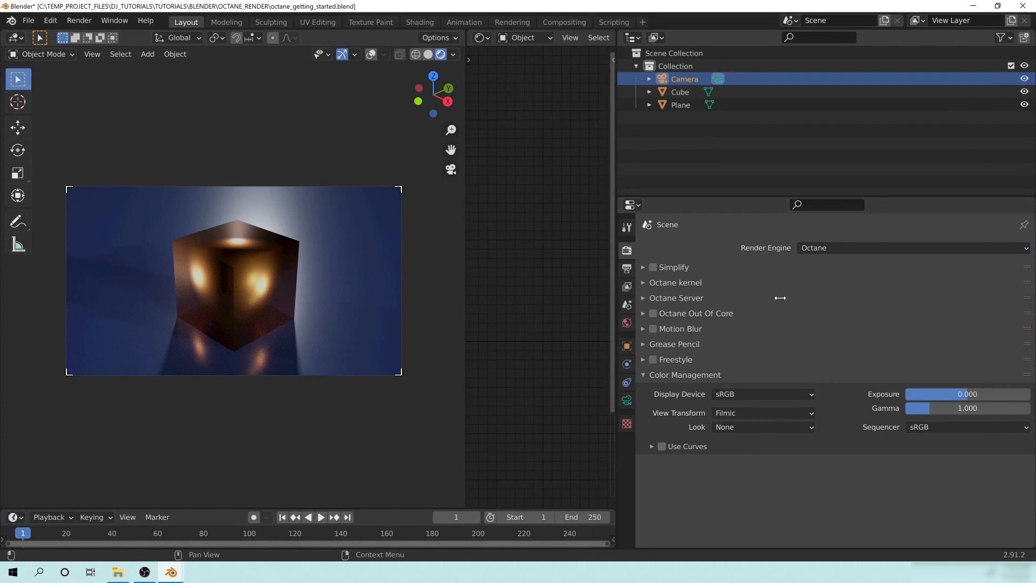
Widen the camera's data properties and set the Octane Camera Imager's Response type to Agfacolor_Optima_II_200CD
drag(613, 172, 850, 169)
click(861, 400)
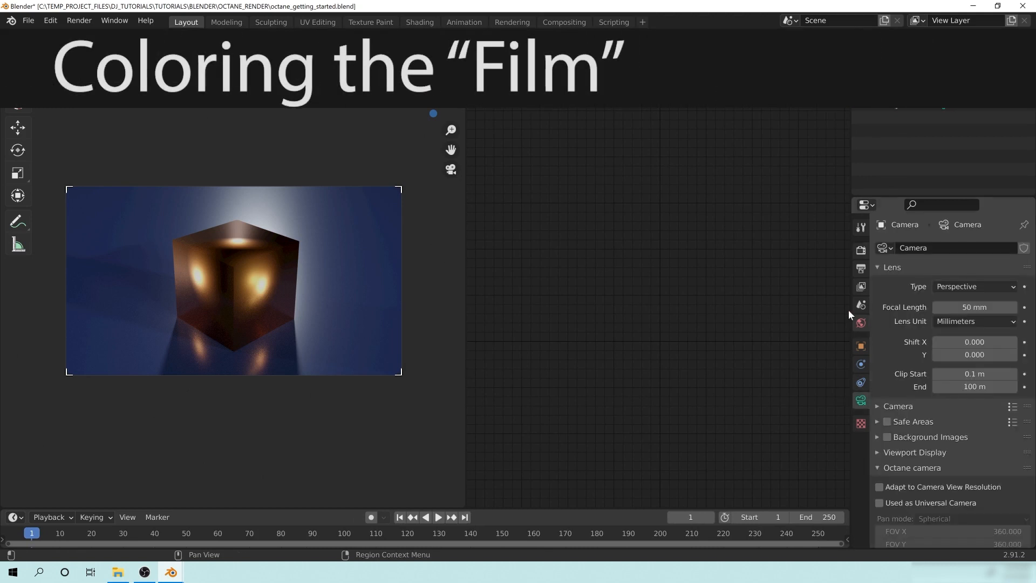
drag(851, 310, 639, 327)
scroll(815, 440, down, 15)
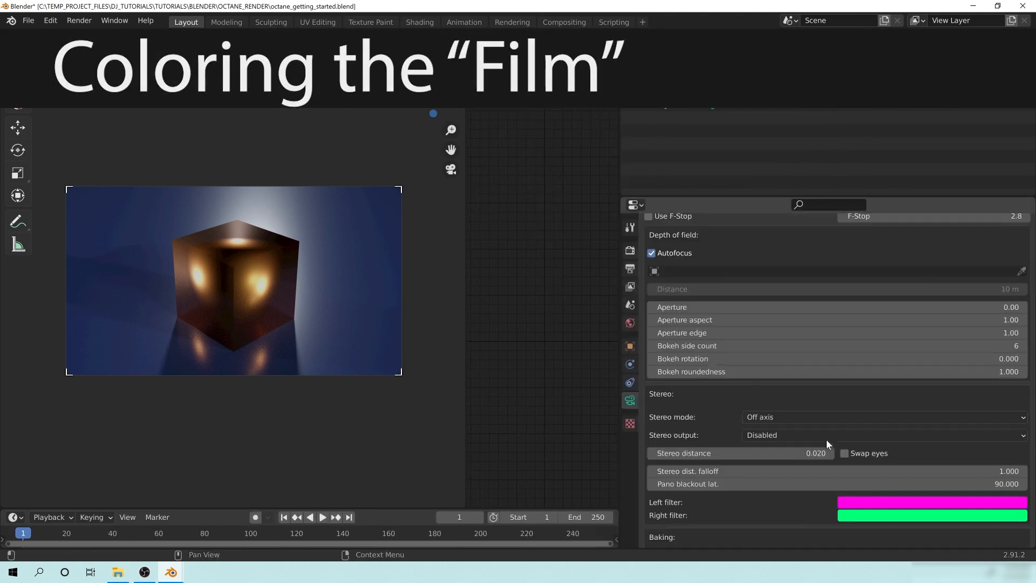
scroll(826, 444, down, 15)
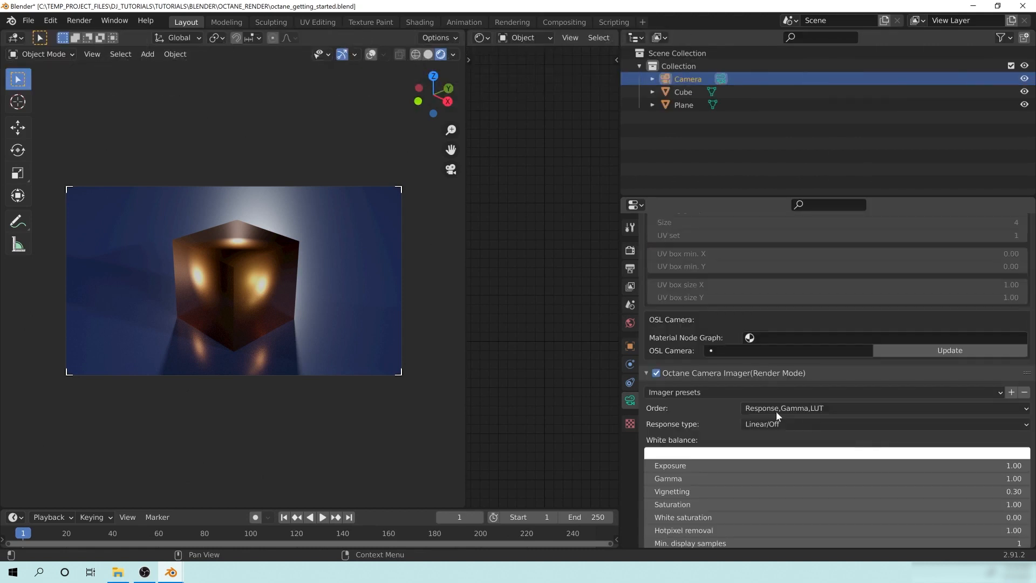
click(802, 424)
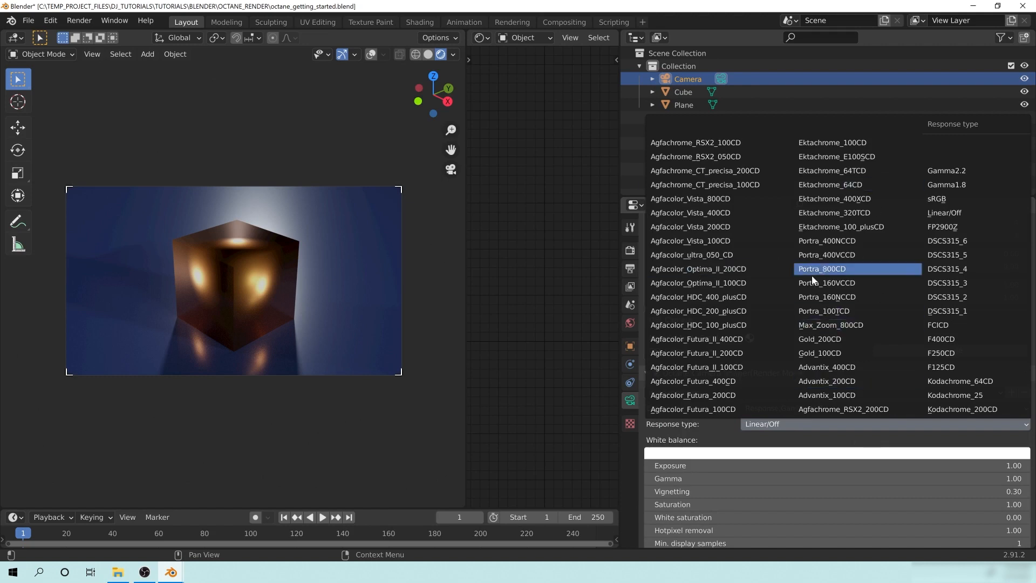
click(745, 268)
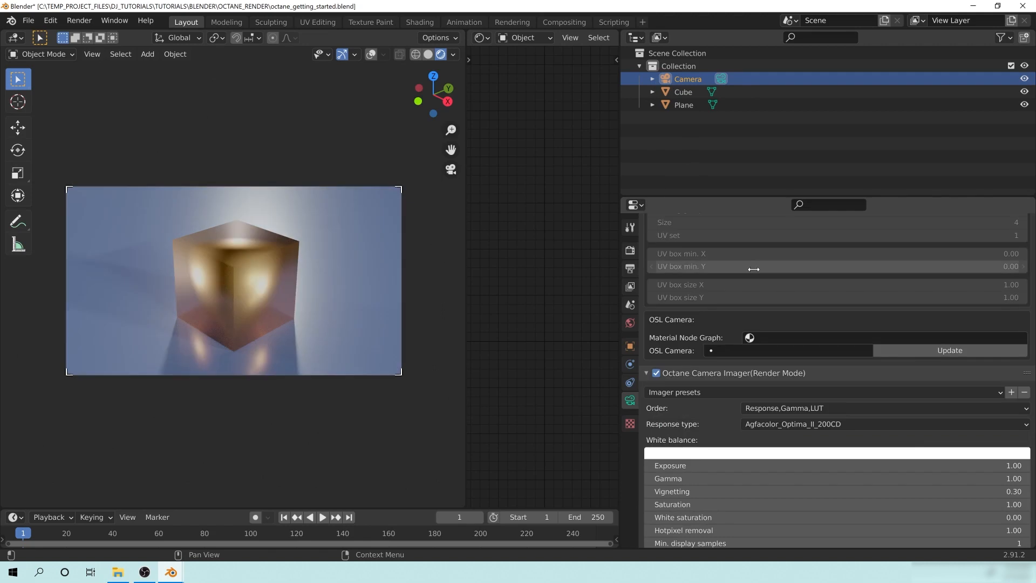
Try the imager Response types Agfacolor_Vista_800CD, DSCS315_5, Gold_100CD and Portra_400NCCD on the viewport image
click(847, 424)
click(701, 198)
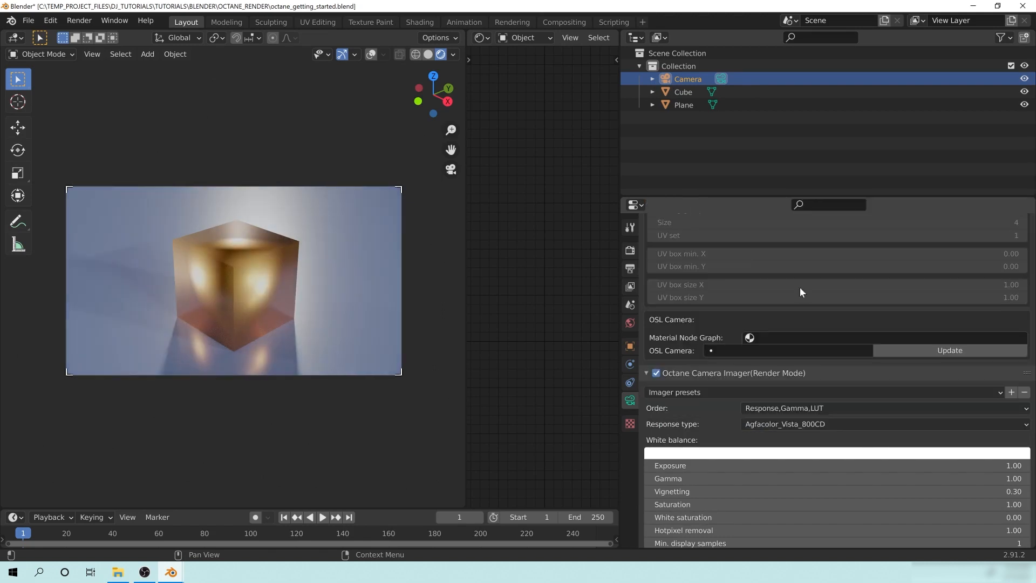
click(815, 424)
click(963, 254)
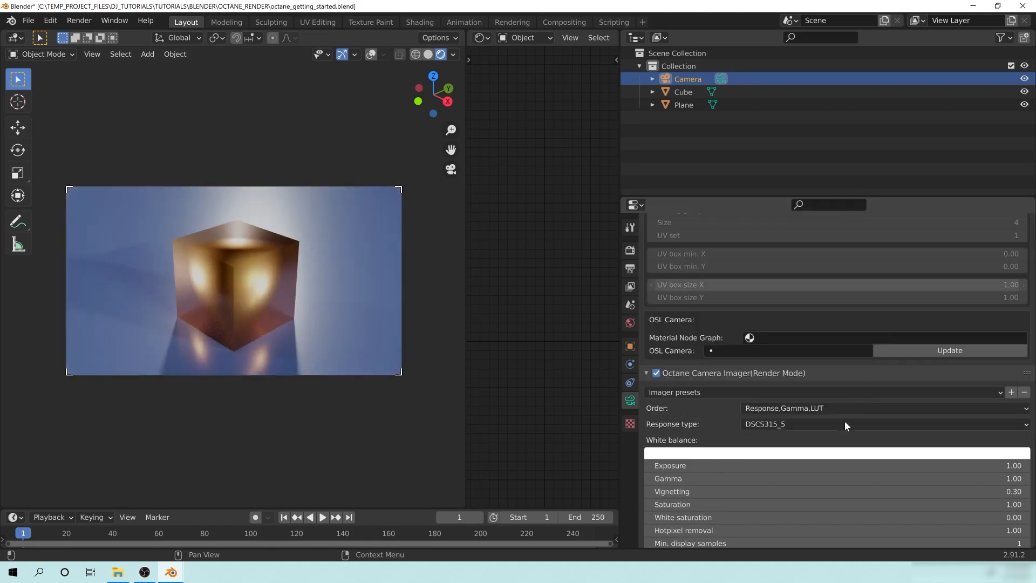
click(764, 425)
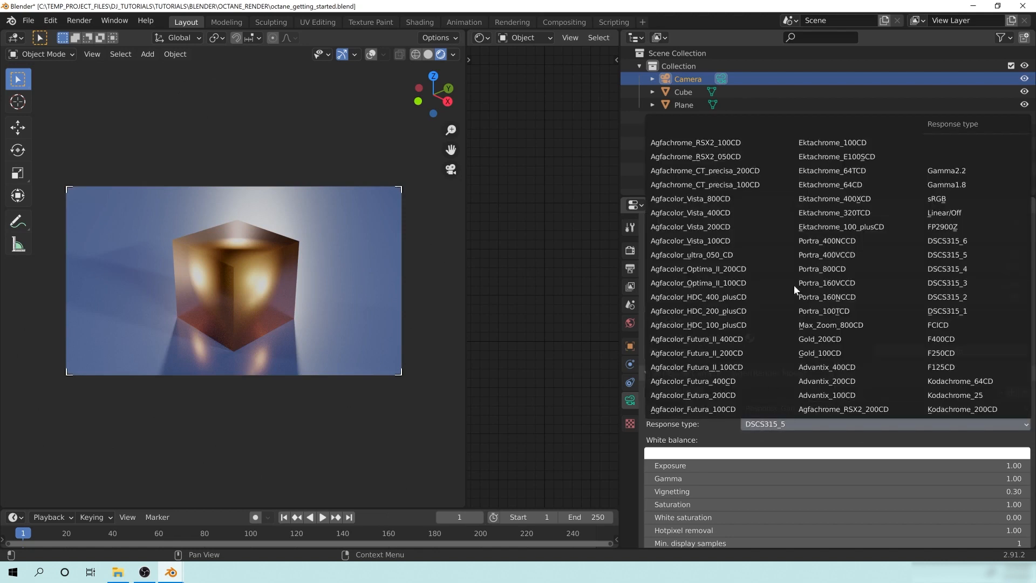
click(819, 353)
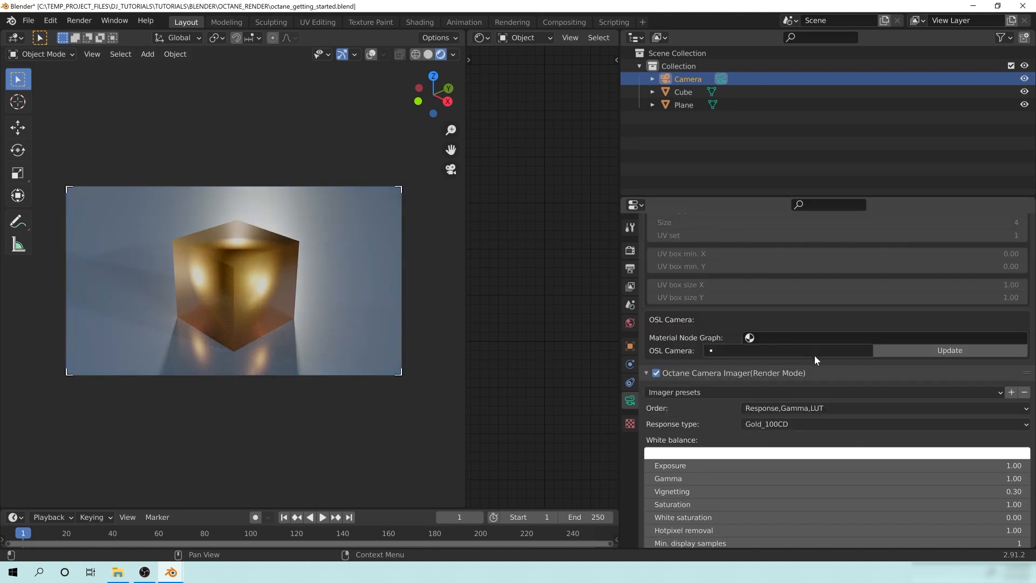
click(763, 429)
click(825, 244)
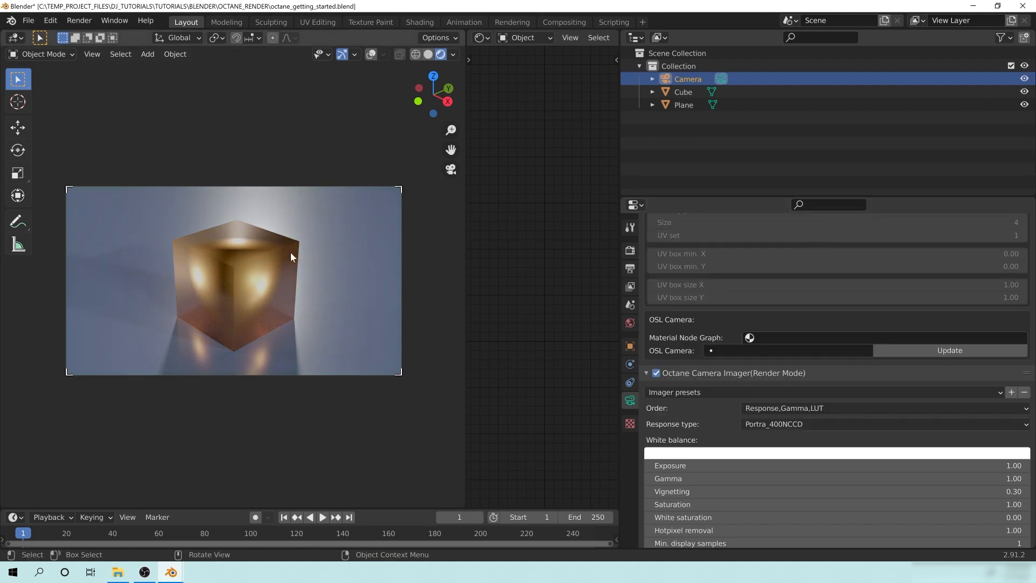
Try the imager Response types Agfacolor_ultra_050_CD, Agfachrome_RSX2_100CD and Ektachrome_320TCD
click(761, 423)
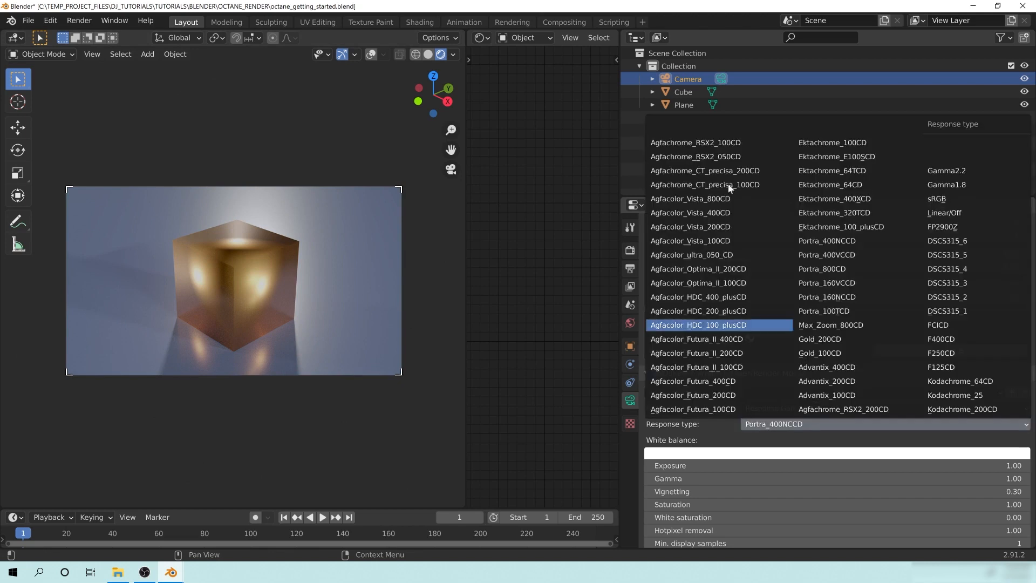
click(756, 423)
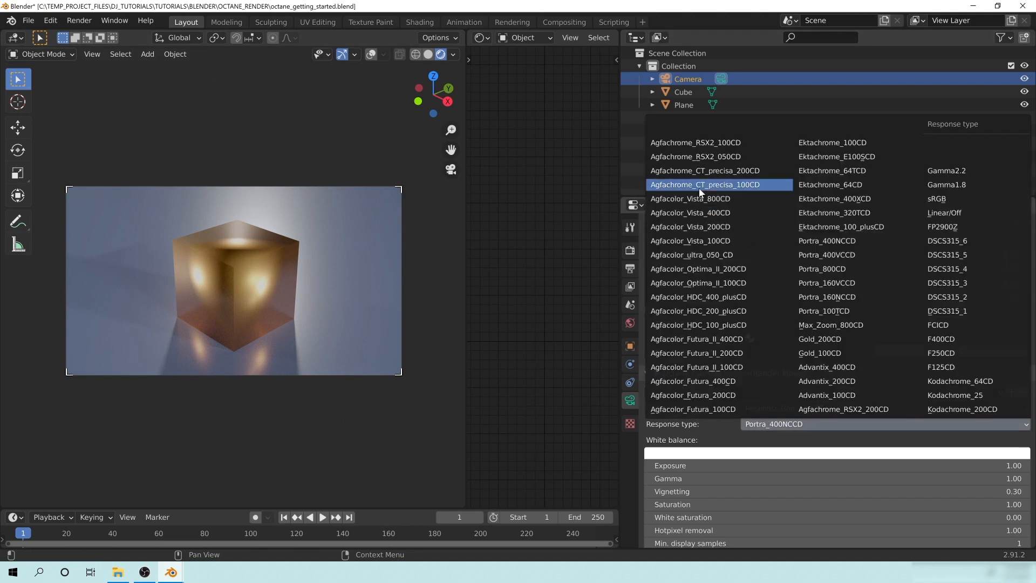
click(708, 255)
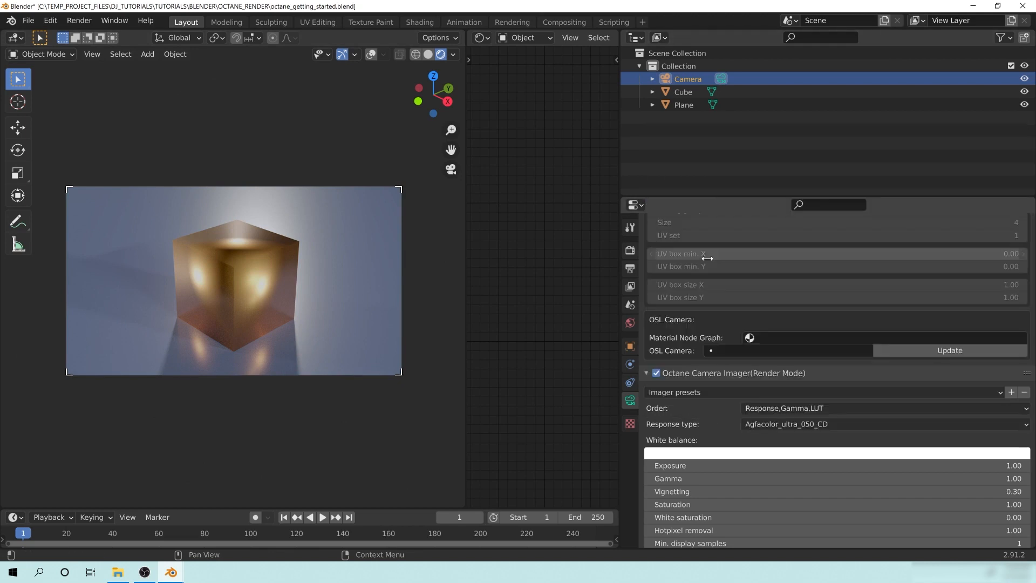
click(771, 426)
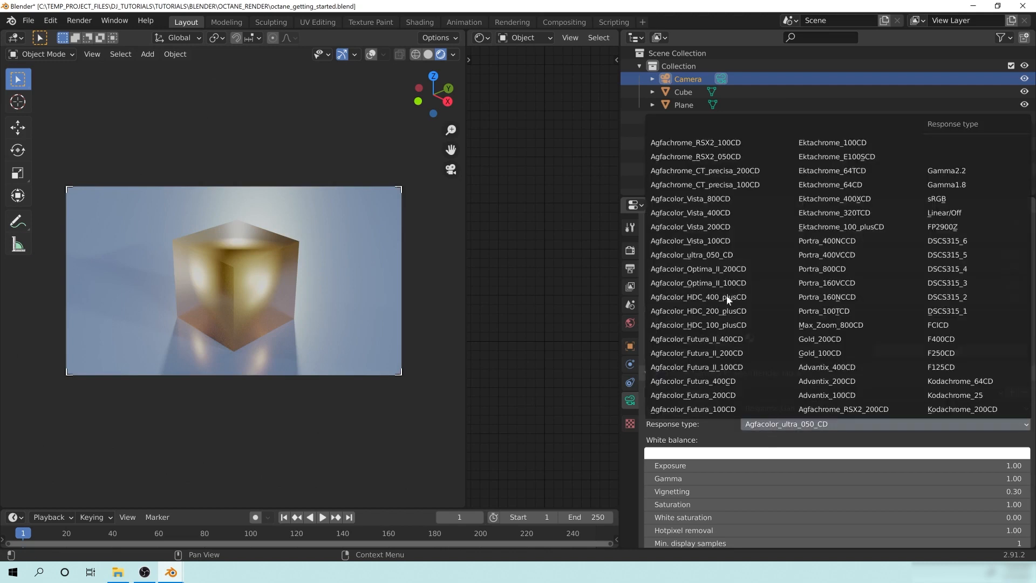
click(686, 141)
click(830, 426)
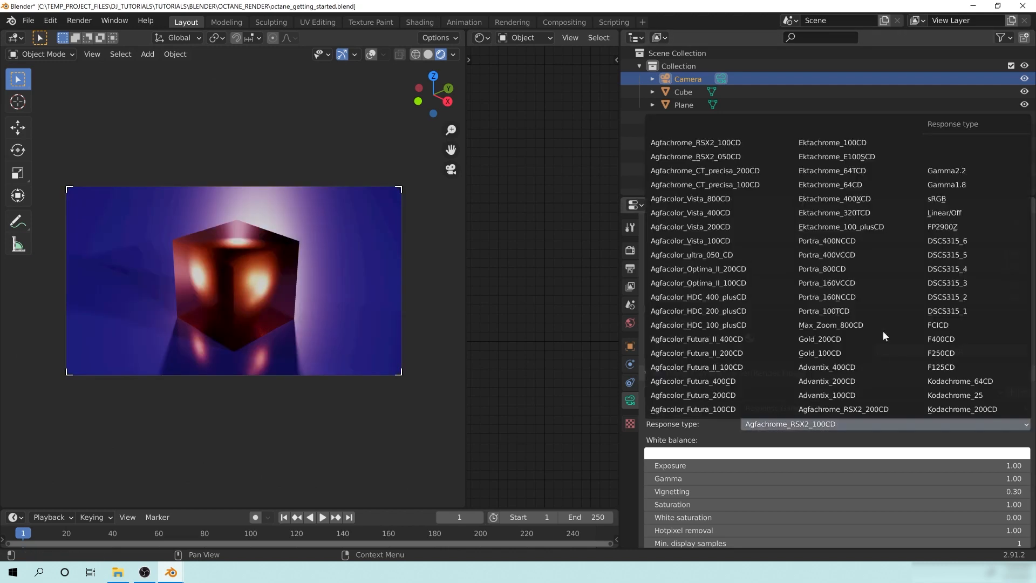
click(842, 224)
Set the camera imager's Response type to sRGB, comparing it with Linear/Off
click(780, 424)
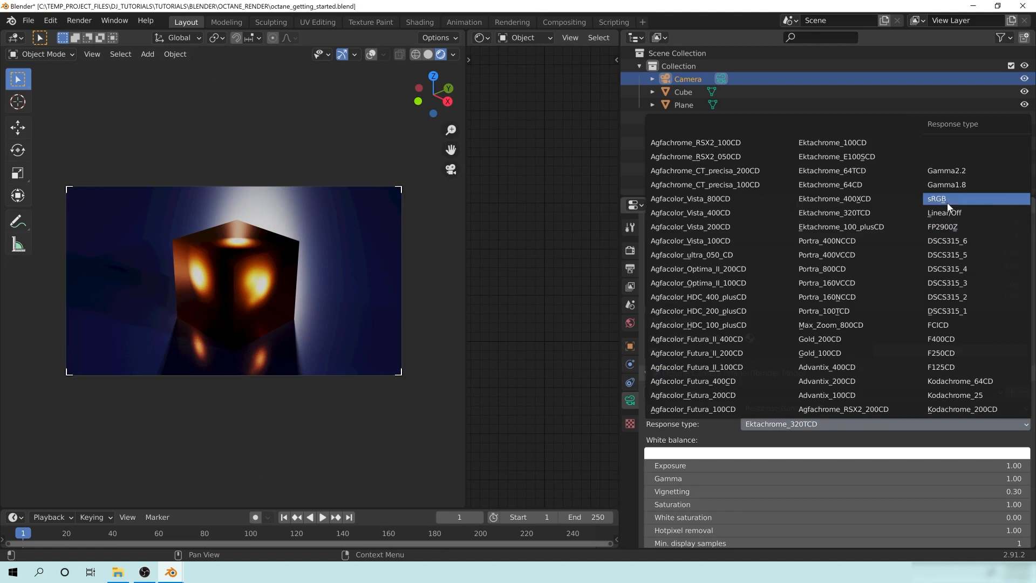
click(938, 198)
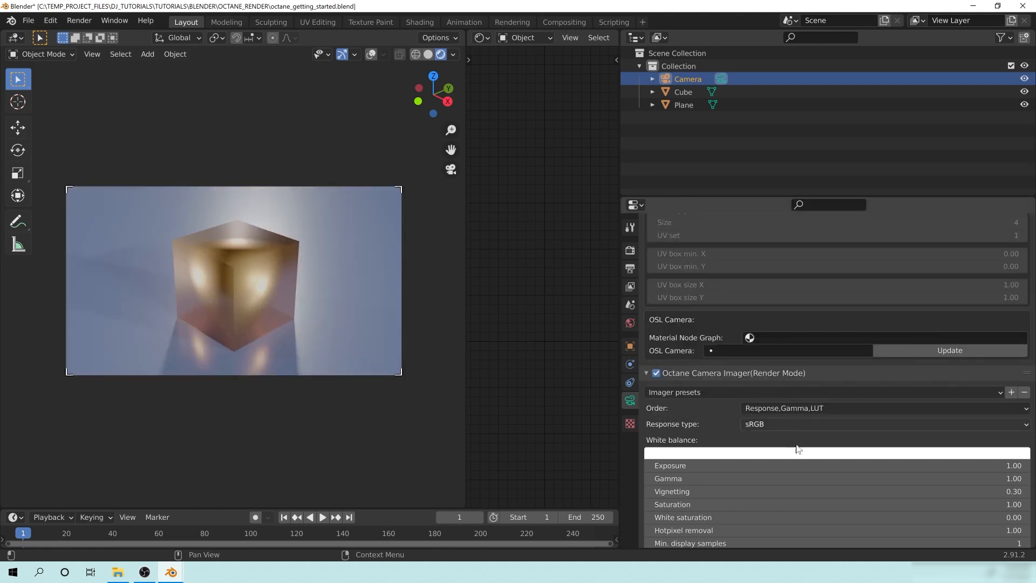
click(762, 424)
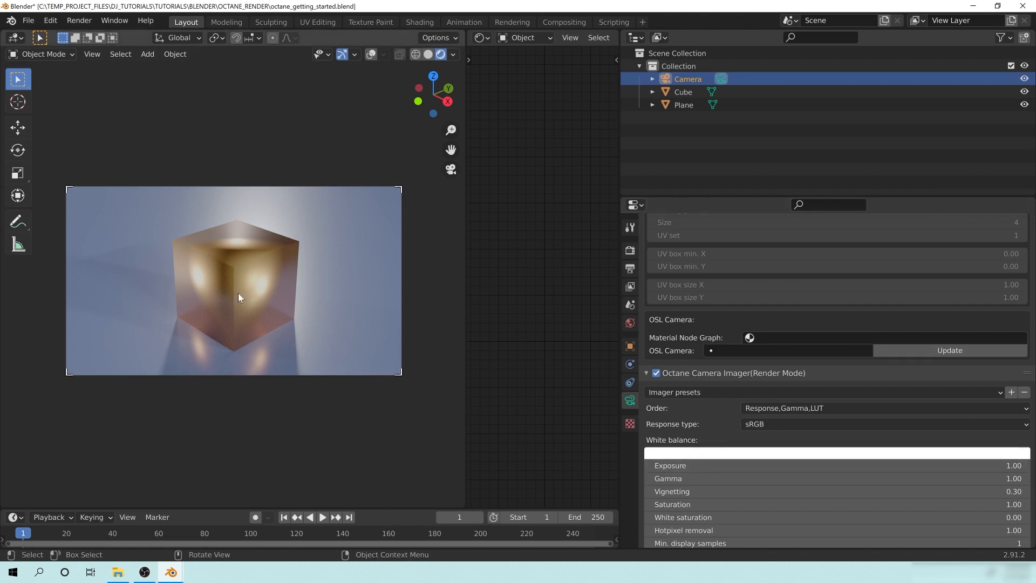
click(756, 424)
click(947, 208)
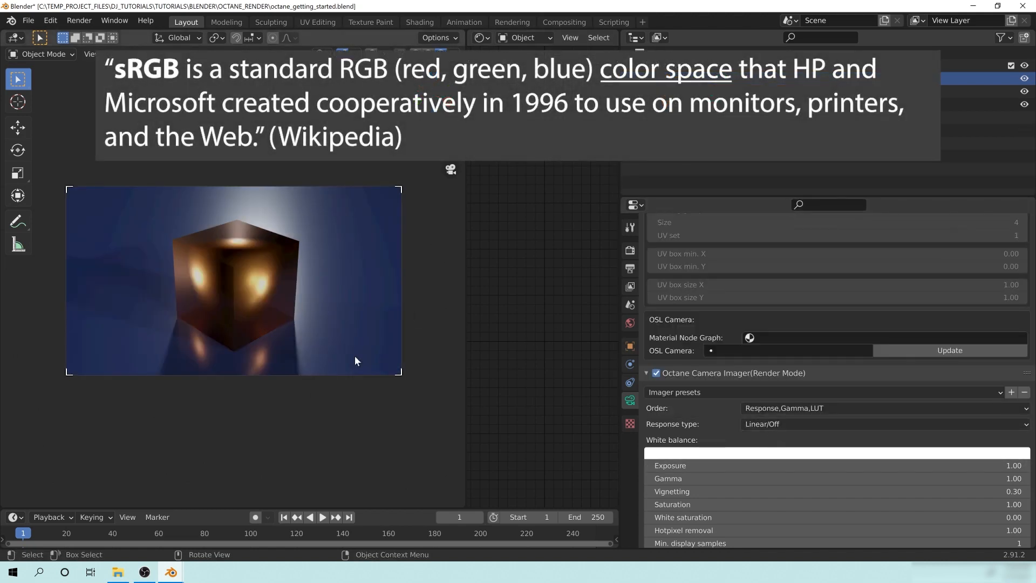
click(807, 423)
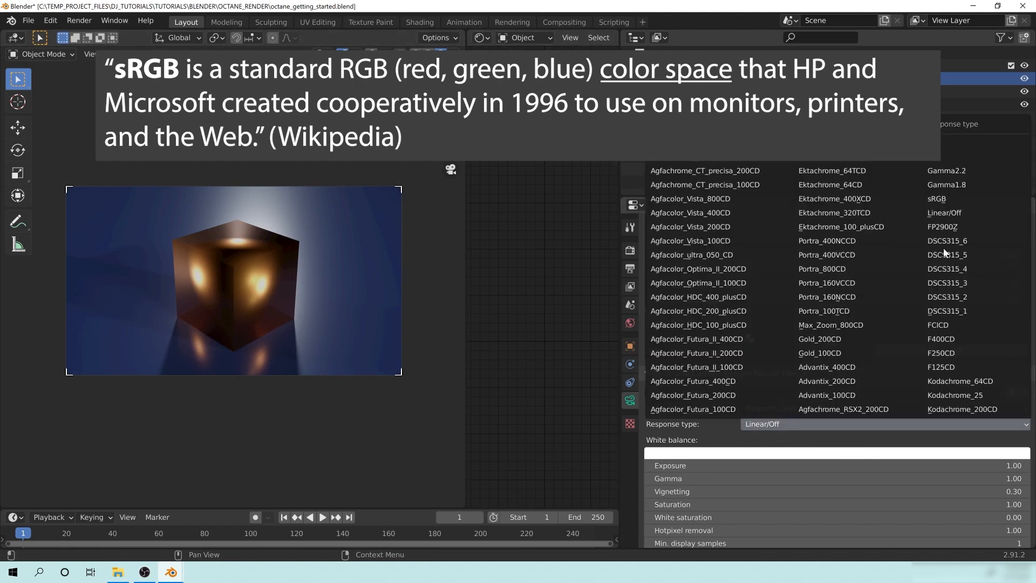
click(949, 201)
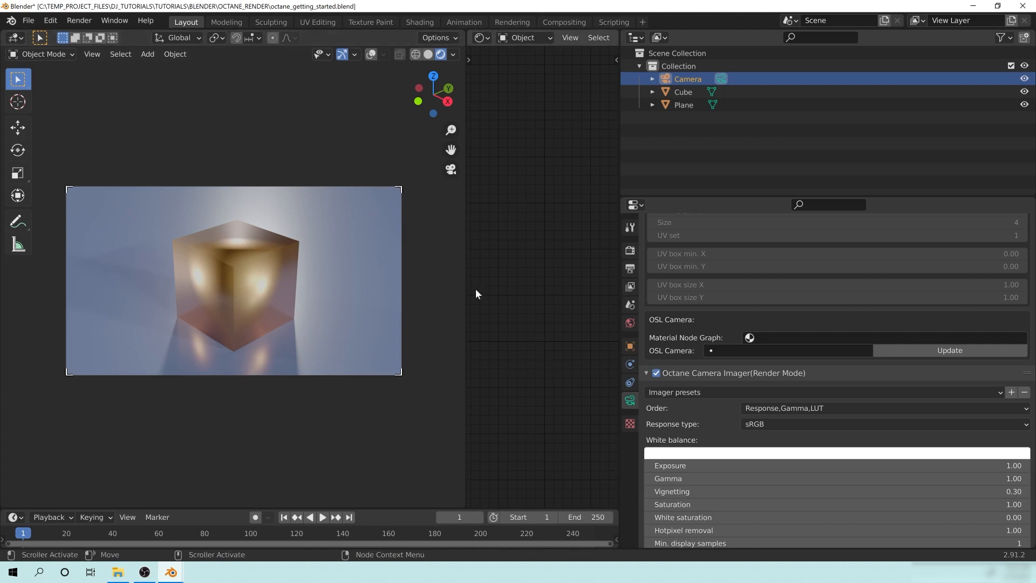
Narrow the 3D viewport slightly and review the imager's Order and Response type options, keeping sRGB as the Response type
drag(461, 287, 452, 292)
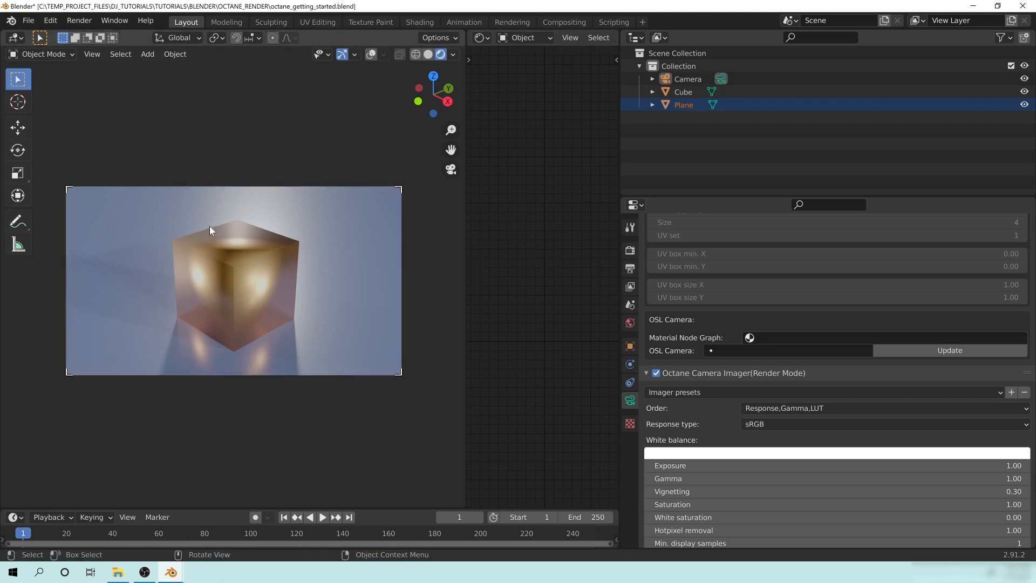
drag(465, 229, 446, 227)
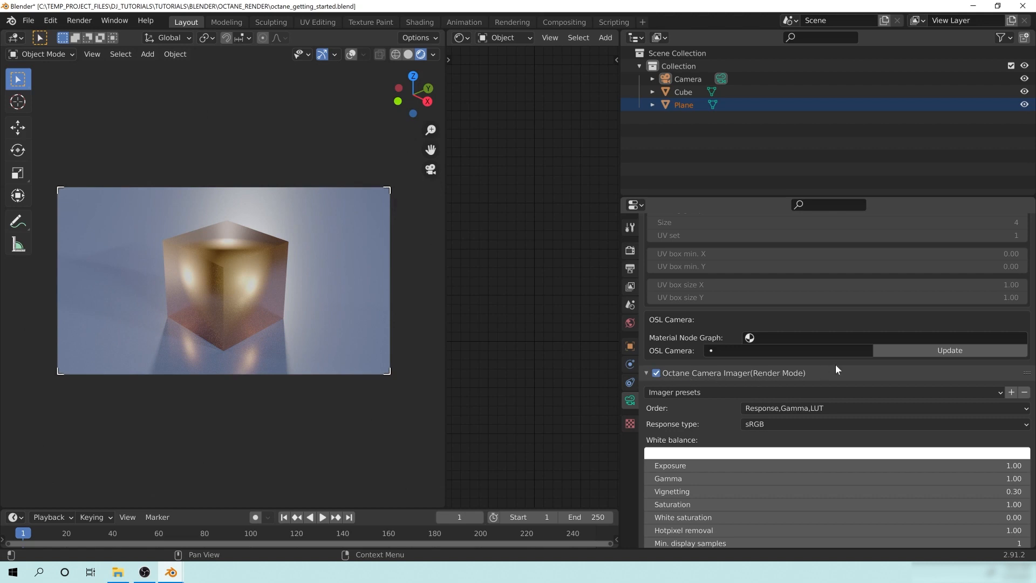
click(817, 409)
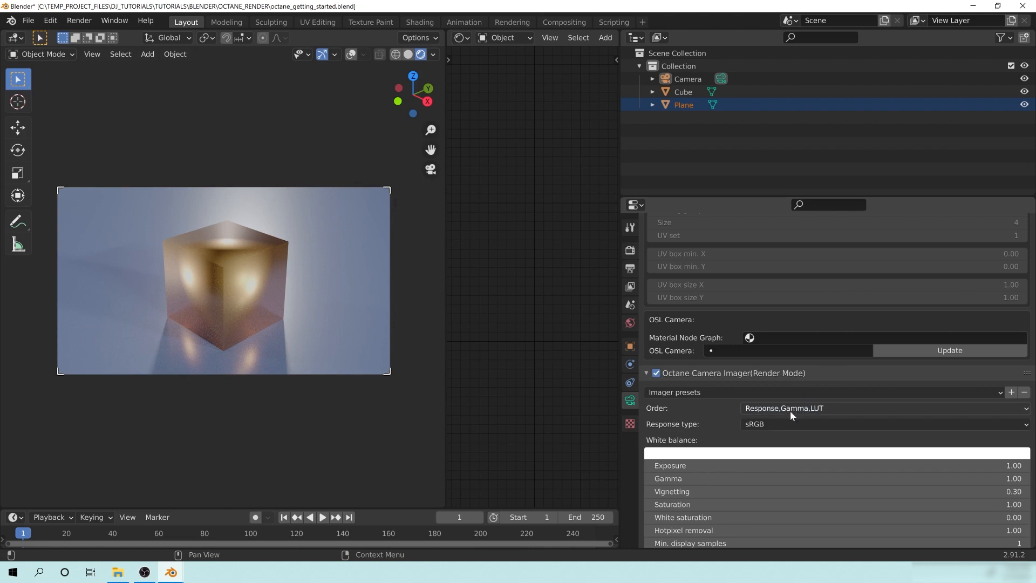
click(795, 408)
click(754, 424)
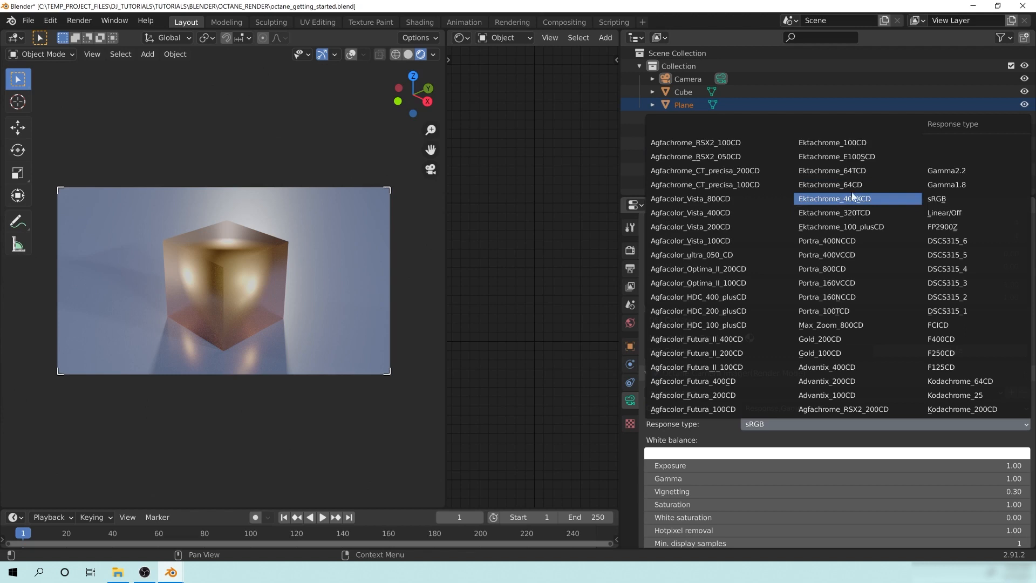
click(952, 199)
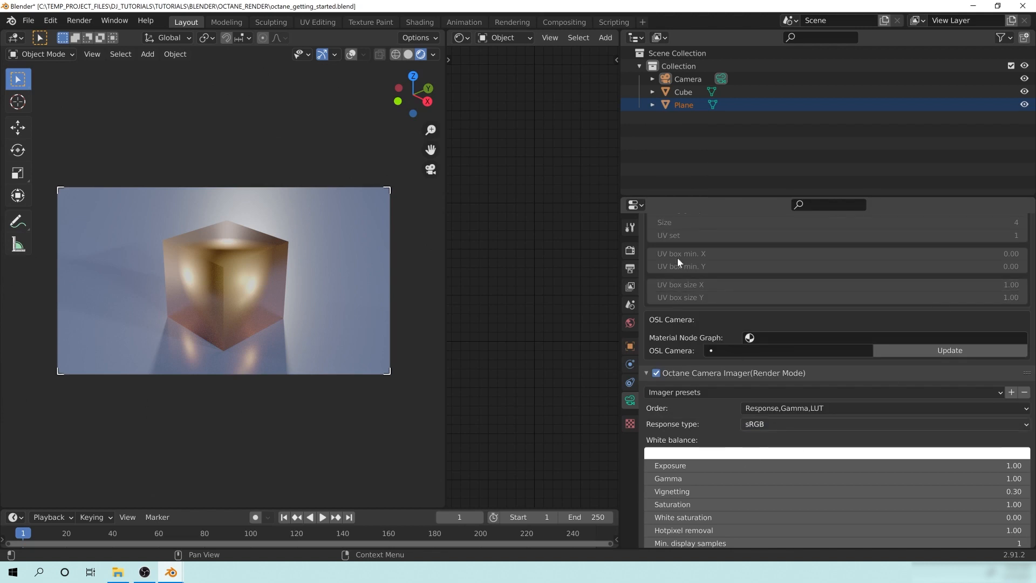
Try the Standard View Transform in the scene's Color Management and return it to Filmic
click(630, 251)
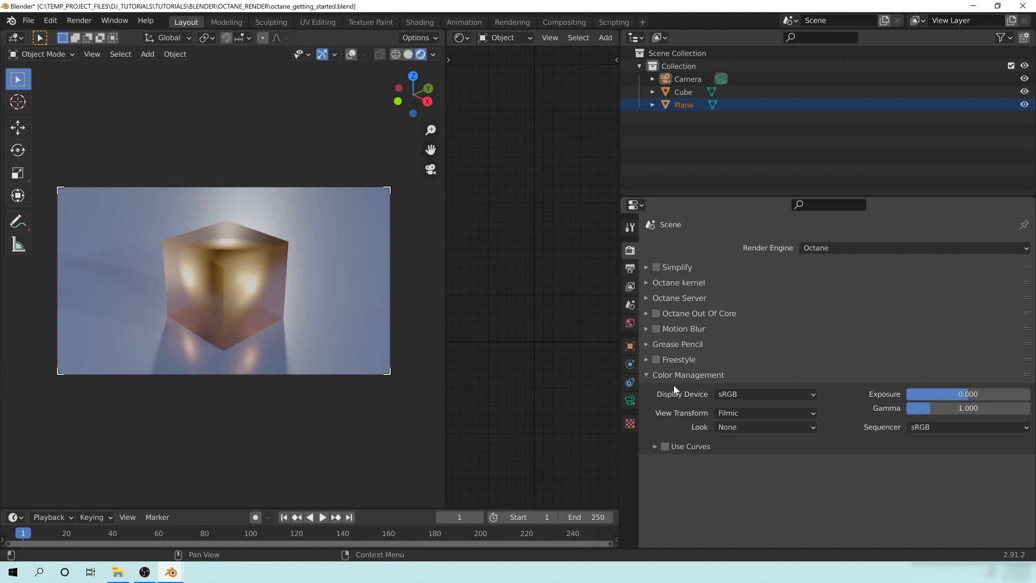
click(734, 413)
click(742, 432)
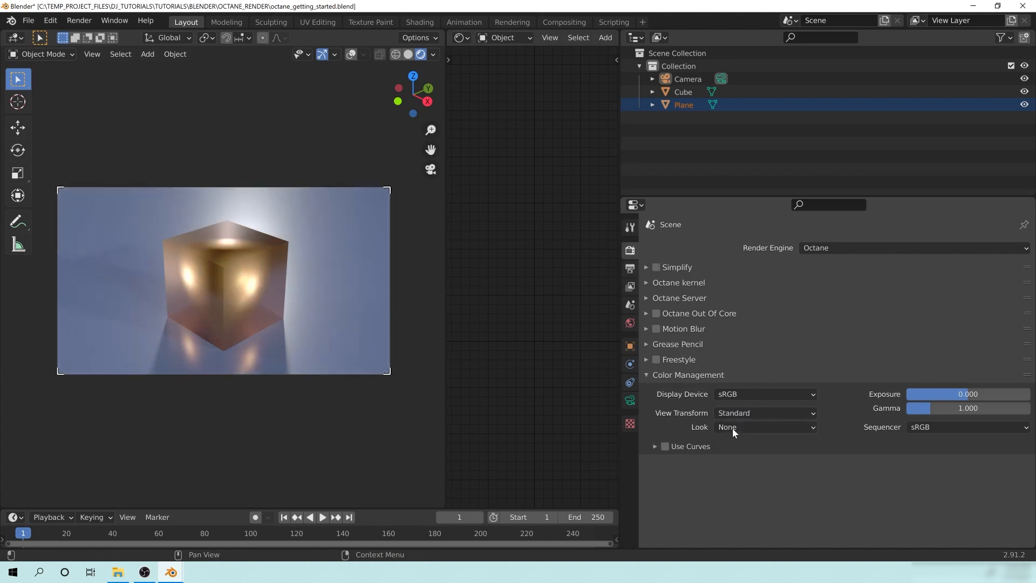
click(741, 413)
click(773, 443)
click(750, 412)
click(753, 408)
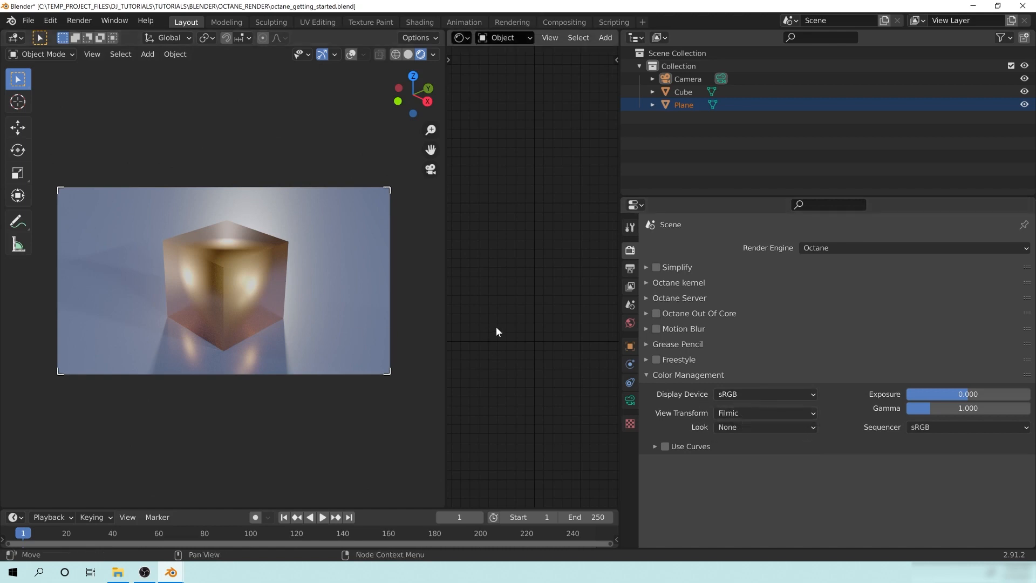
Switch the viewport to Solid shading, render the image, move the render window beside the viewport and stop the render
click(408, 54)
key(F12)
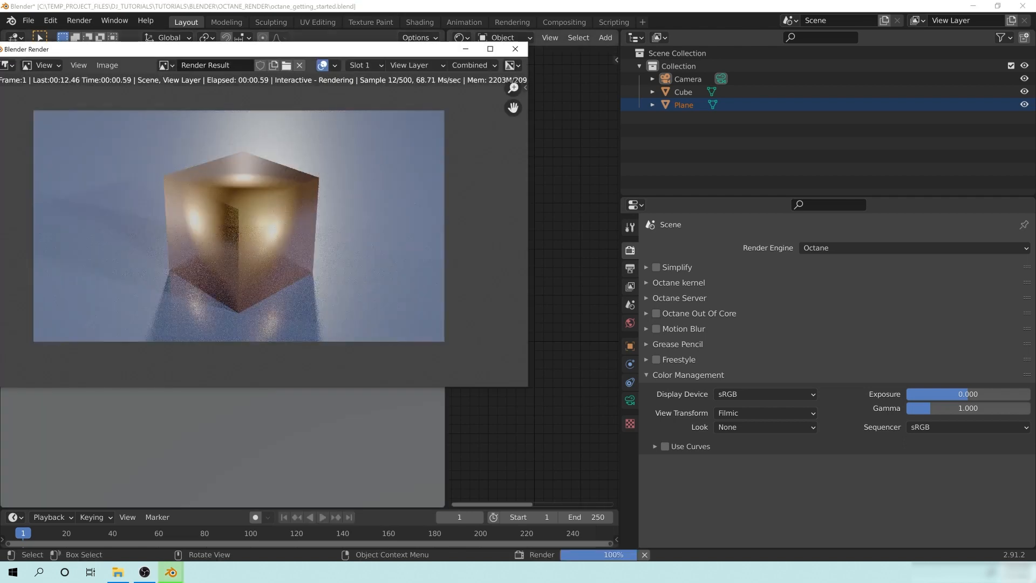
drag(261, 55, 723, 80)
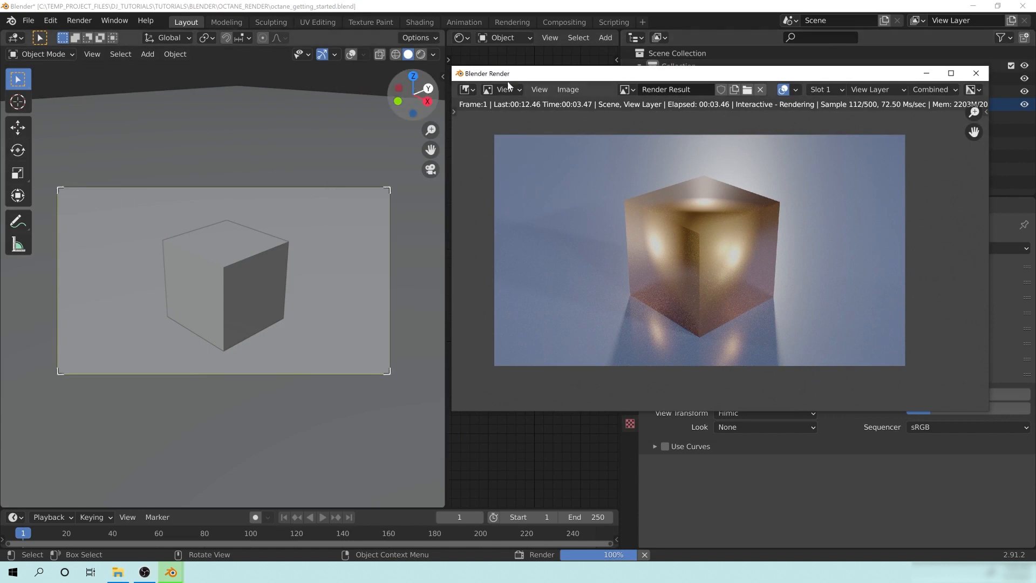
key(Escape)
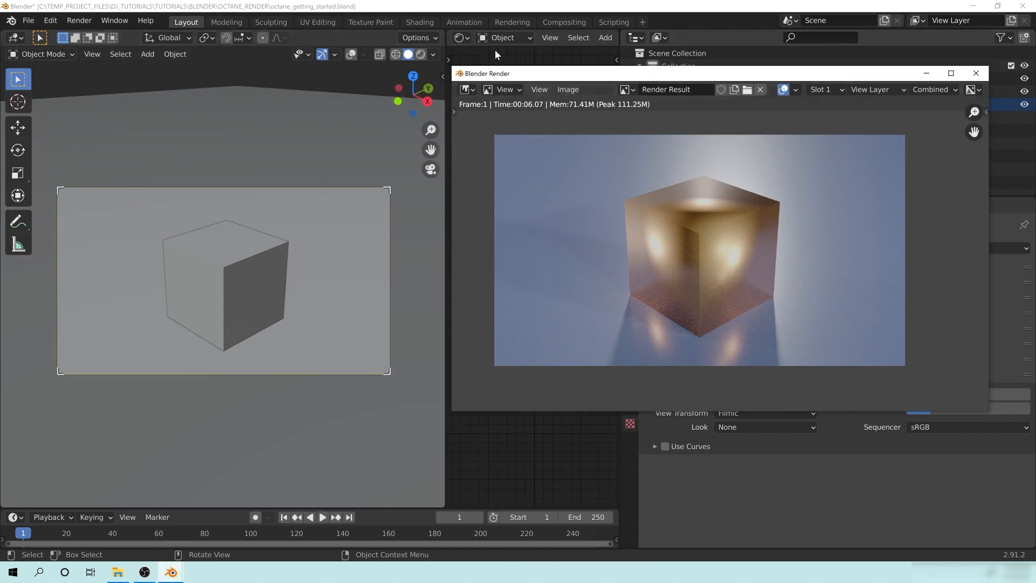
Return the viewport to Rendered shading and place the render window beside it to compare both images
key(Escape)
key(z)
click(323, 236)
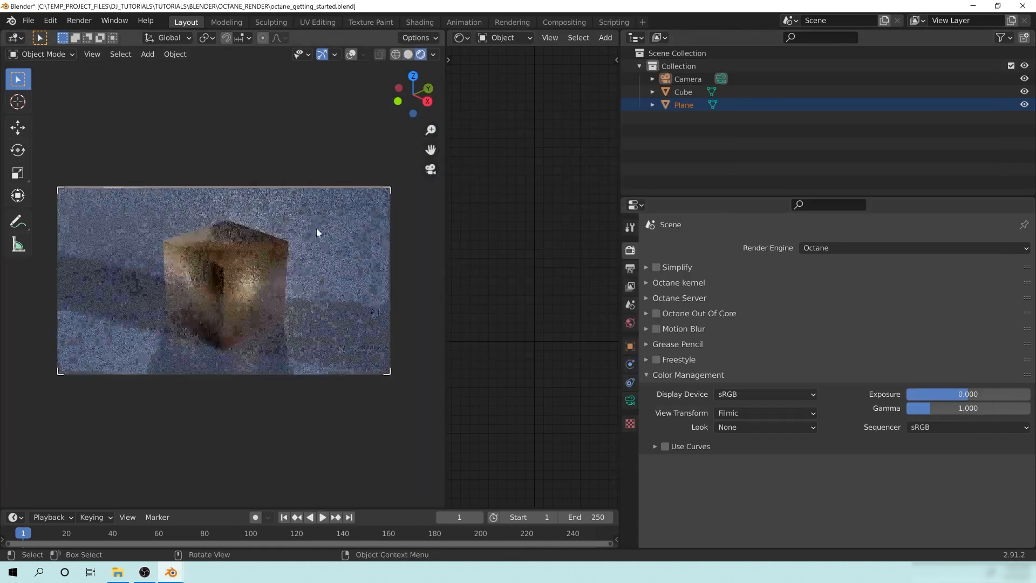
click(229, 521)
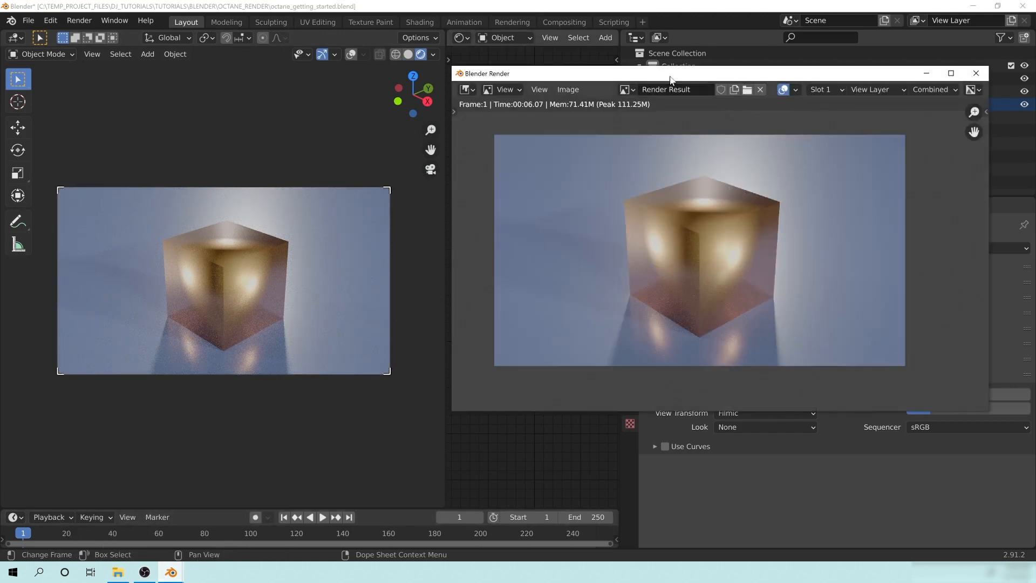
drag(673, 70, 614, 124)
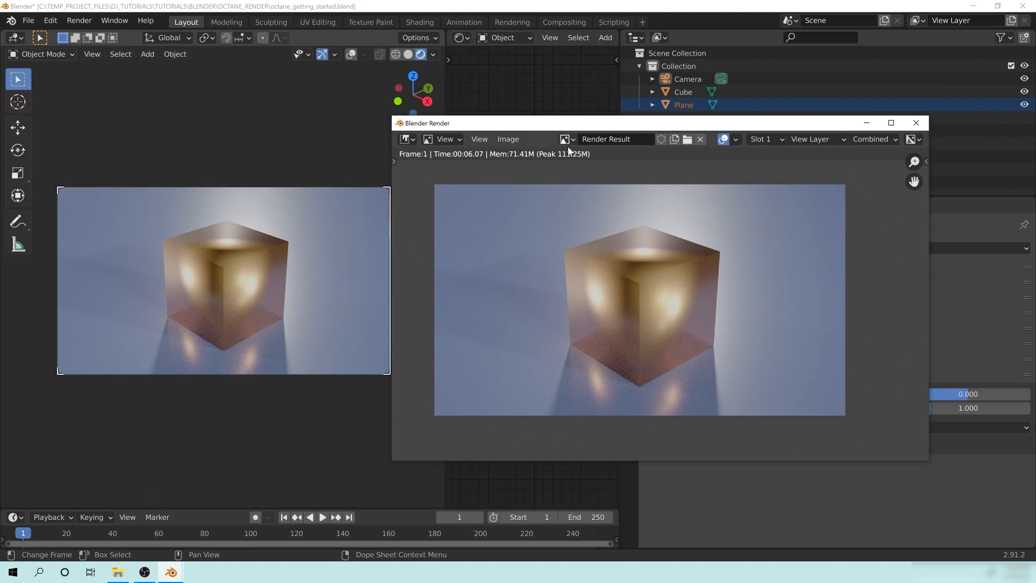
Close the render window and leave the camera view in the 3D viewport
click(507, 139)
mouse_move(690, 128)
mouse_down()
mouse_move(907, 126)
mouse_move(705, 132)
mouse_up()
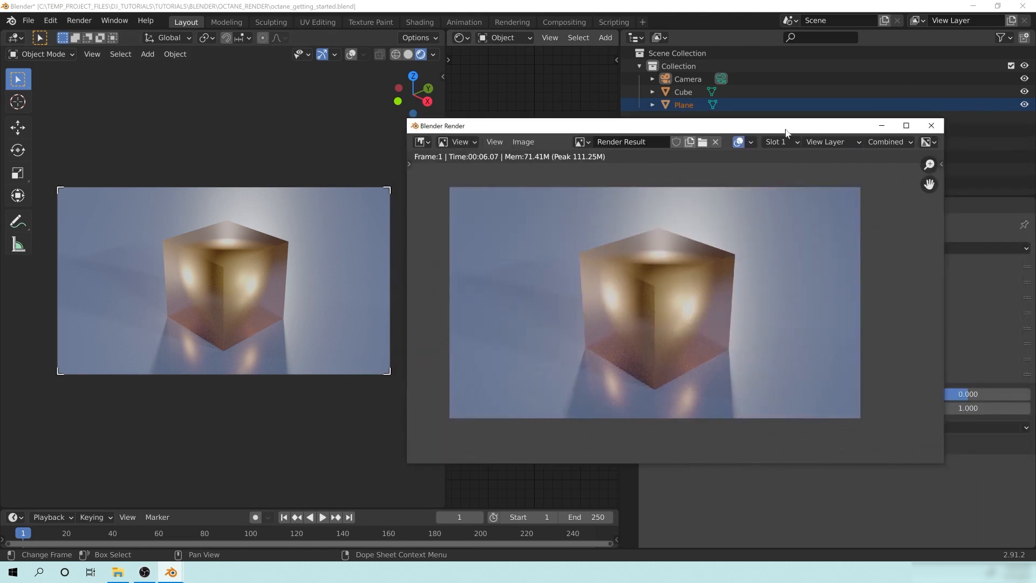
click(931, 126)
key(KP_0)
Narrow the Outliner and Properties area to widen the shader editor, and slightly widen the 3D viewport
middle_drag(251, 269, 261, 307)
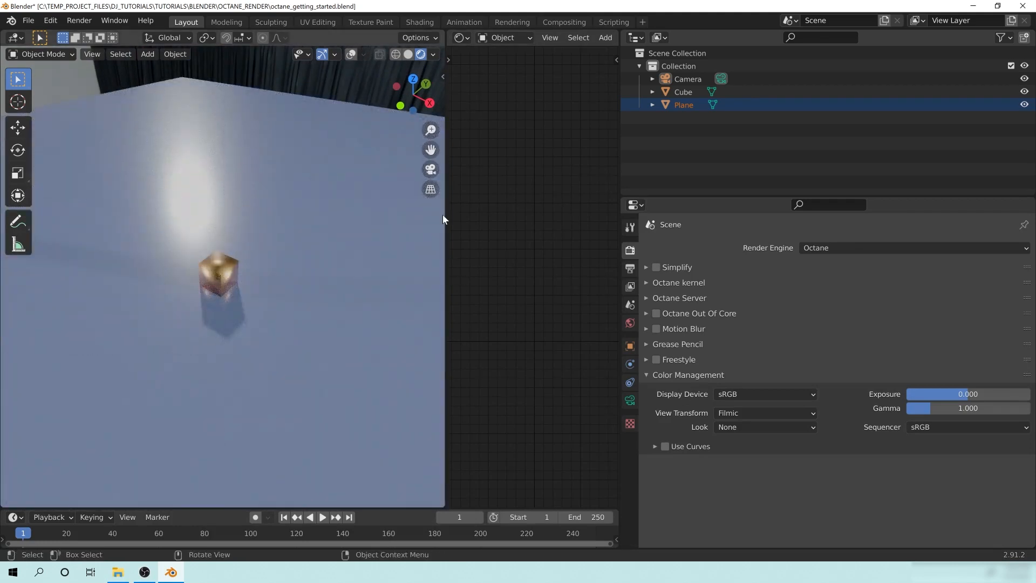
drag(619, 180, 897, 181)
drag(445, 223, 467, 224)
Examine the copper cube, its shadows and reflections on the blue floor, and the HDRI surroundings from several angles
middle_drag(306, 327, 278, 314)
scroll(264, 312, up, 1)
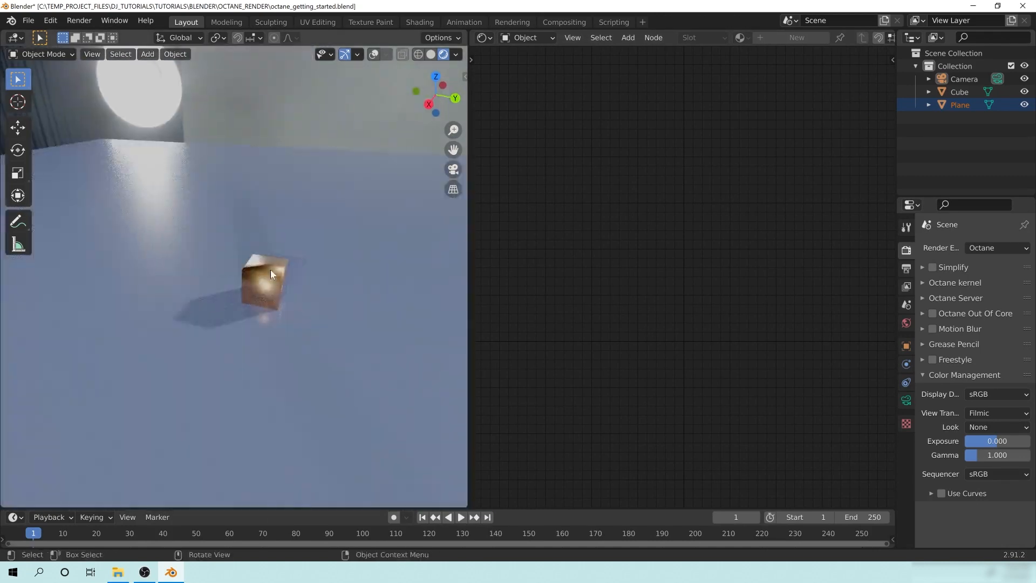
middle_drag(285, 276, 347, 258)
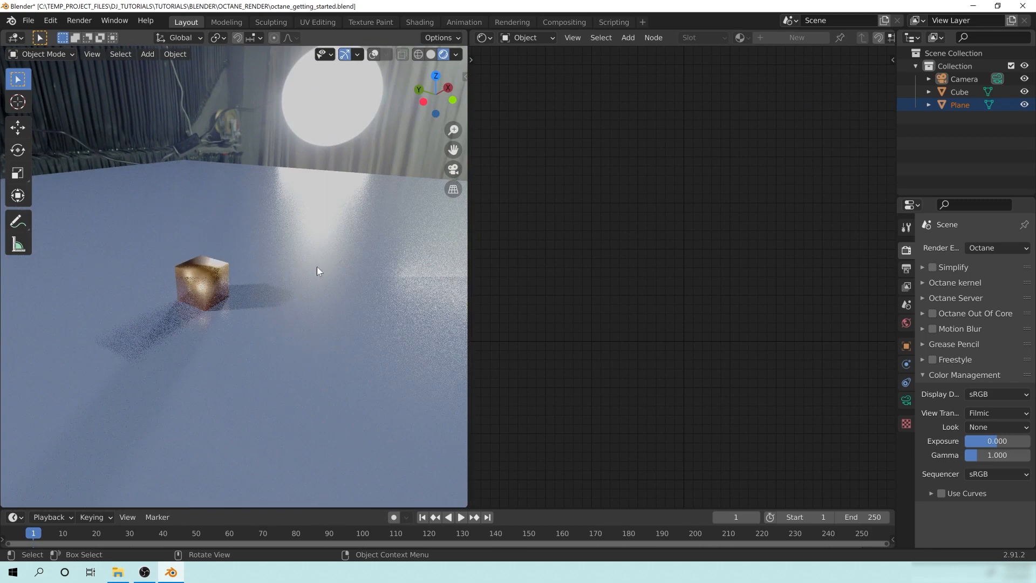
middle_drag(168, 285, 249, 295)
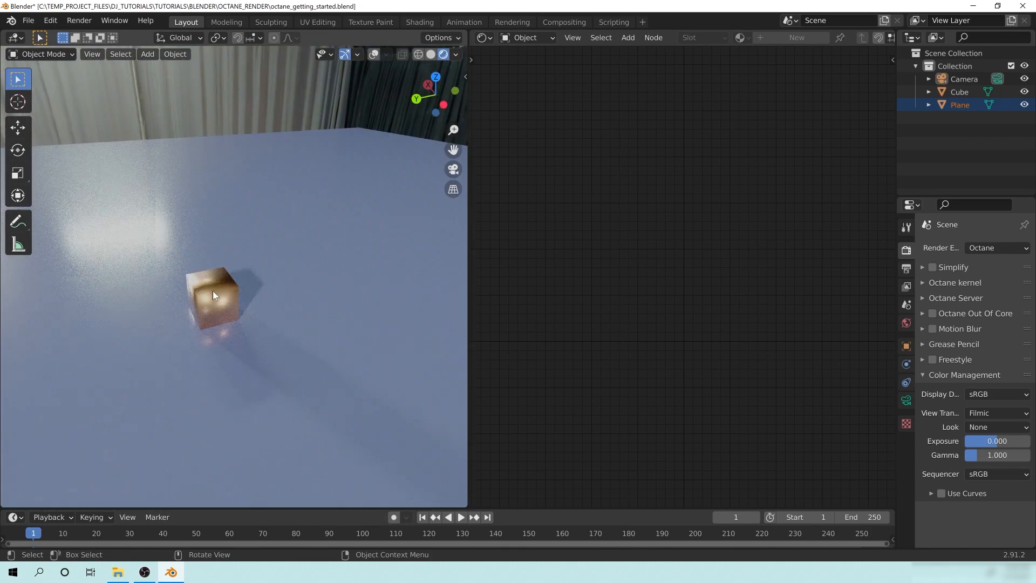
middle_drag(213, 291, 140, 274)
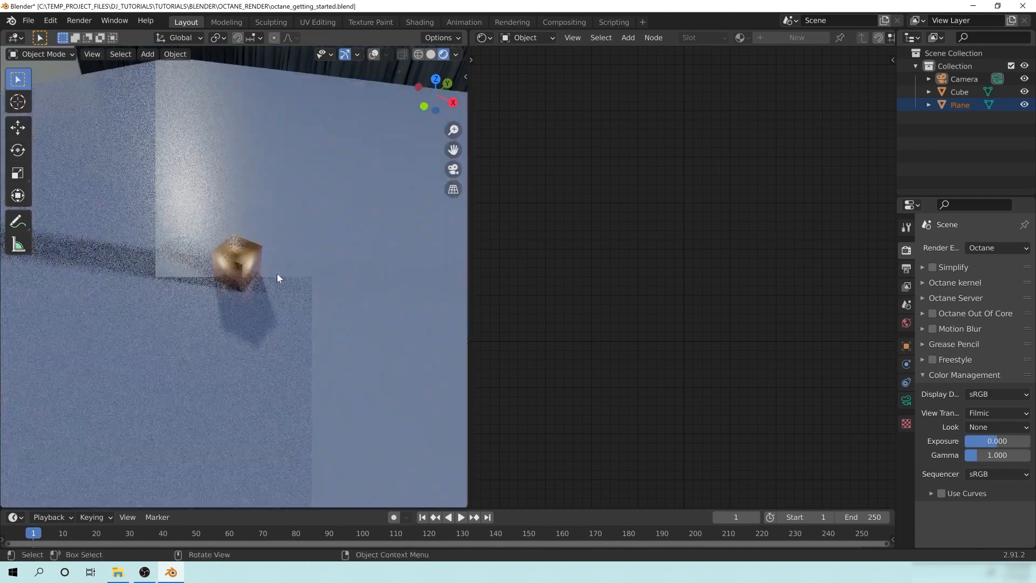
middle_drag(258, 284, 306, 270)
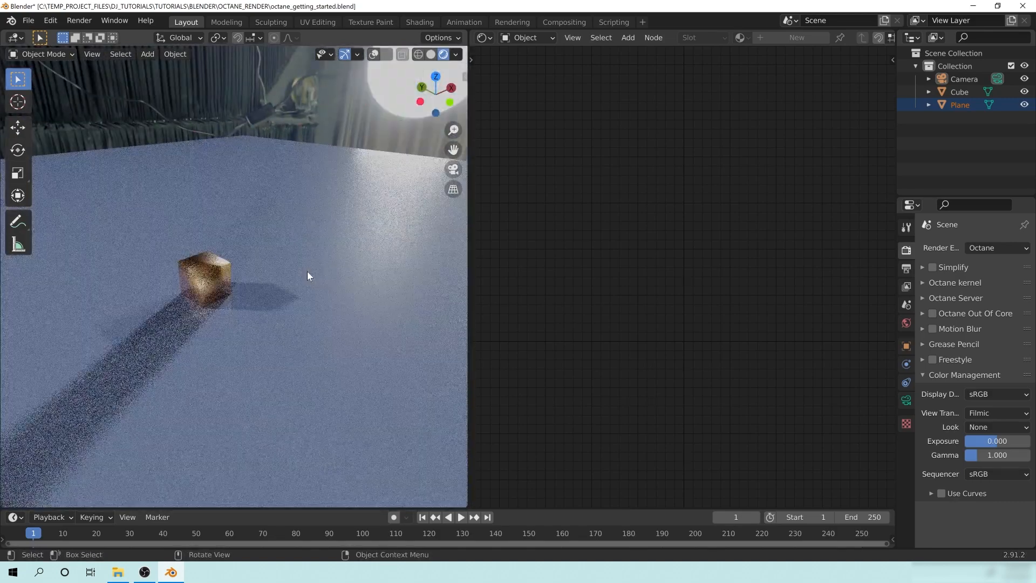
middle_drag(193, 282, 236, 292)
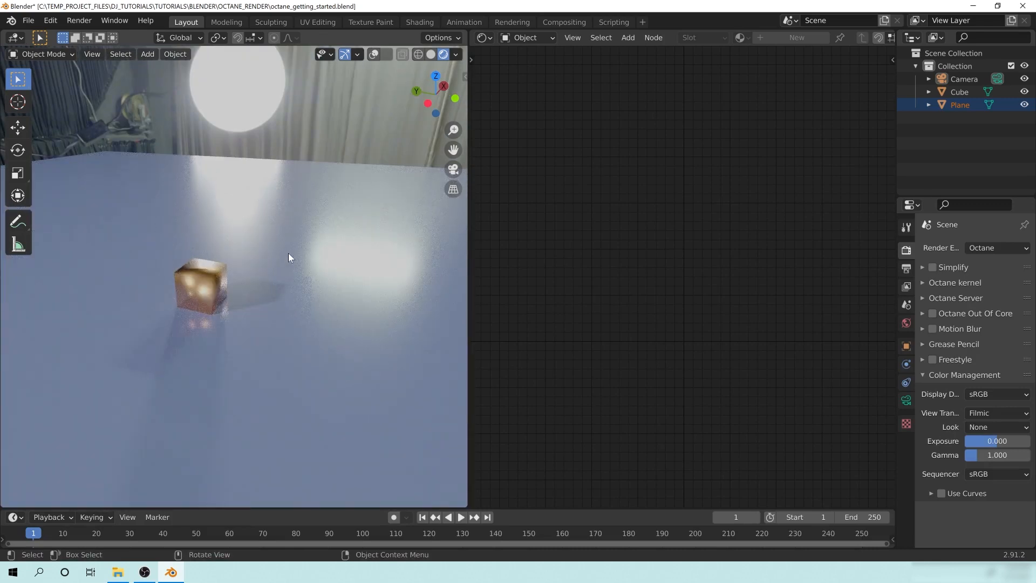
middle_drag(269, 266, 244, 261)
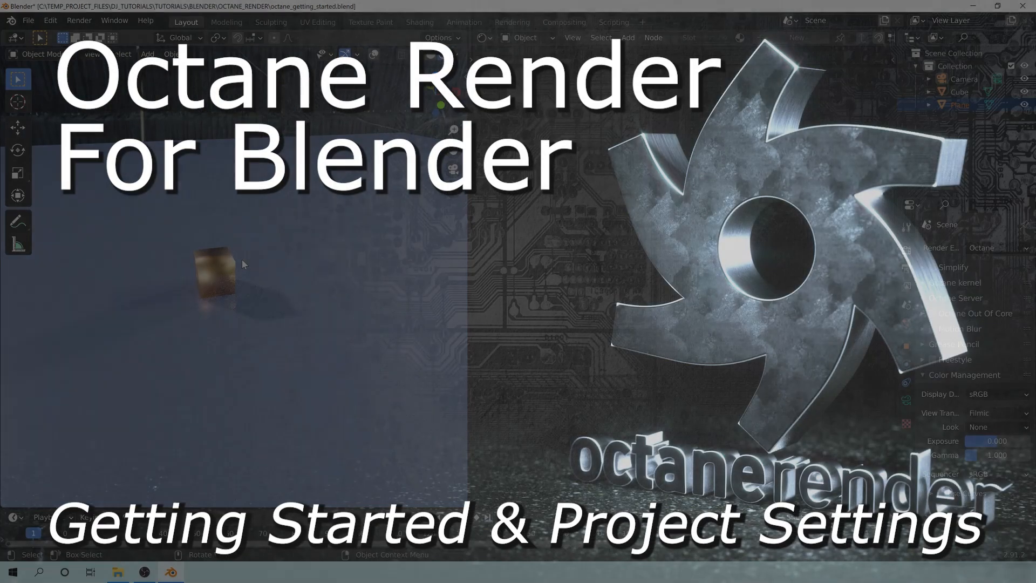